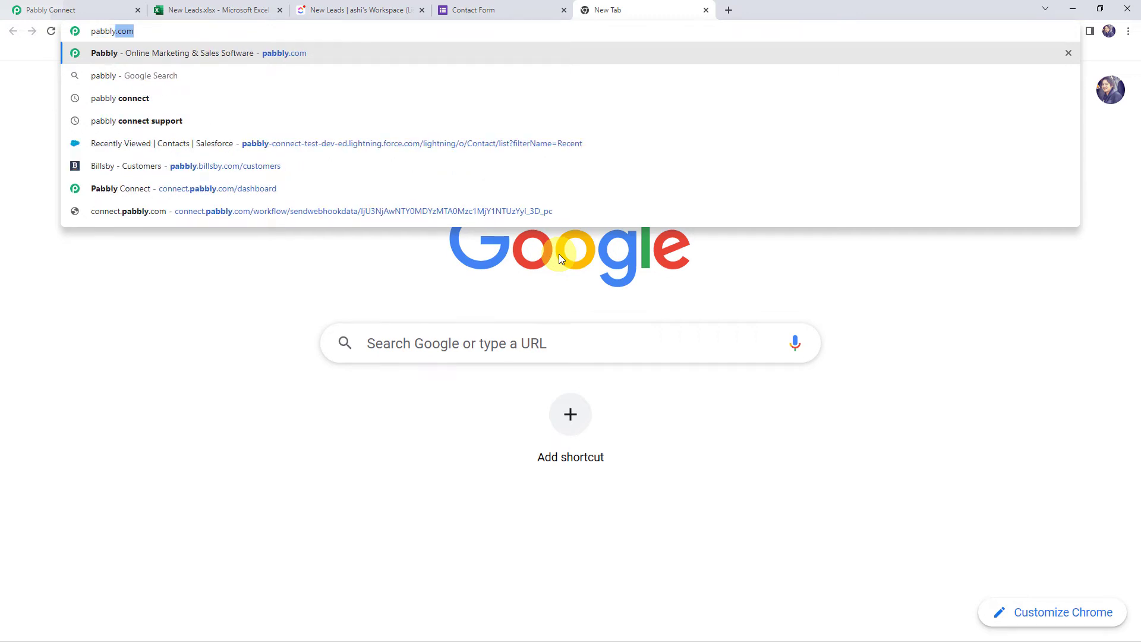
Go to pabbly.com, sign in to the account and open the Pabbly Connect app.
key(Return)
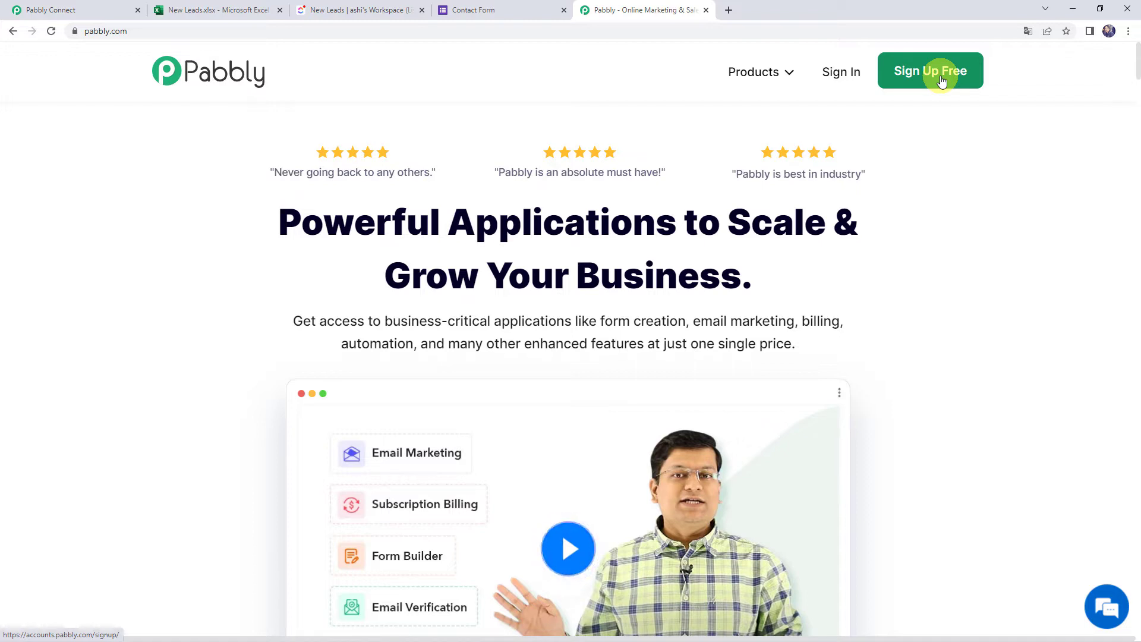
click(835, 76)
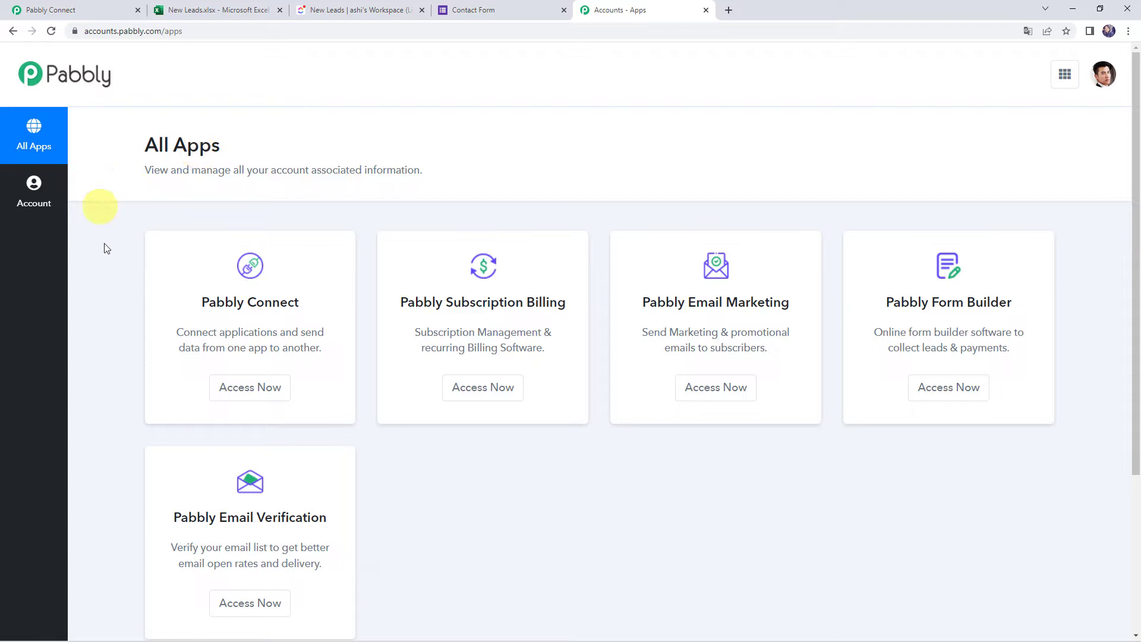
click(250, 388)
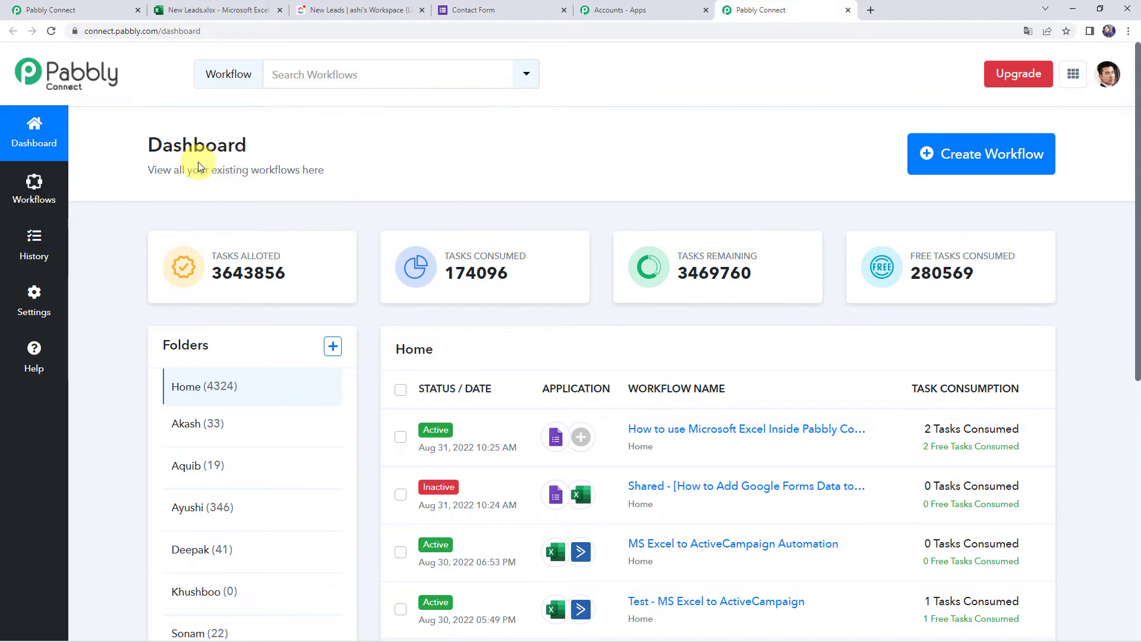
Create a new workflow named "How to use Microsoft Excel Inside Pabbly Connect".
scroll(632, 377, down, 6)
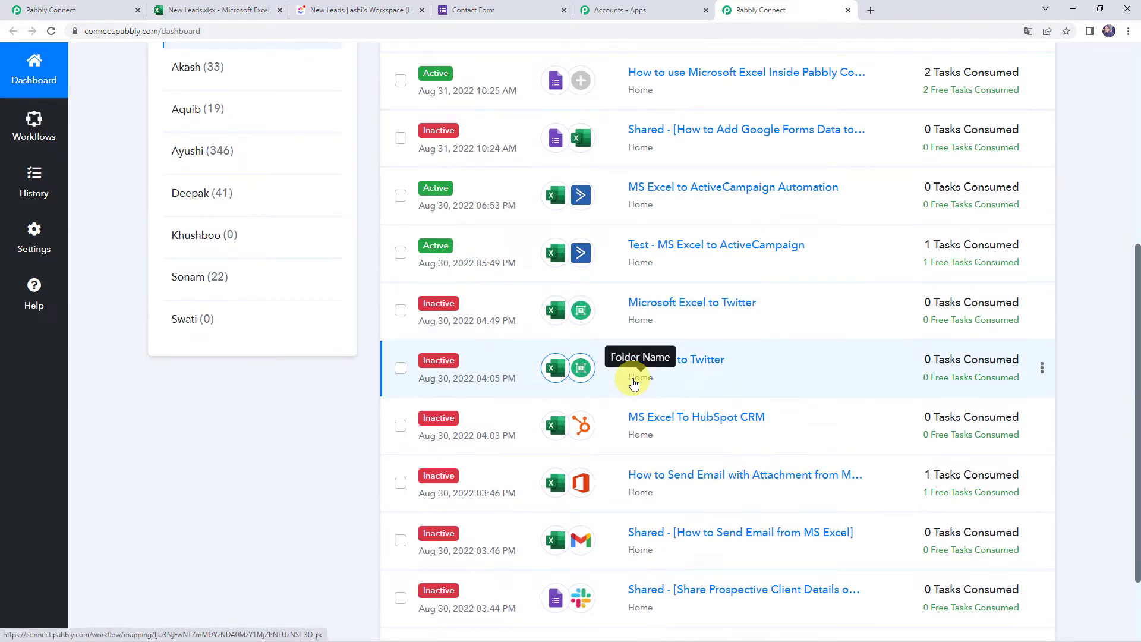
scroll(632, 384, up, 6)
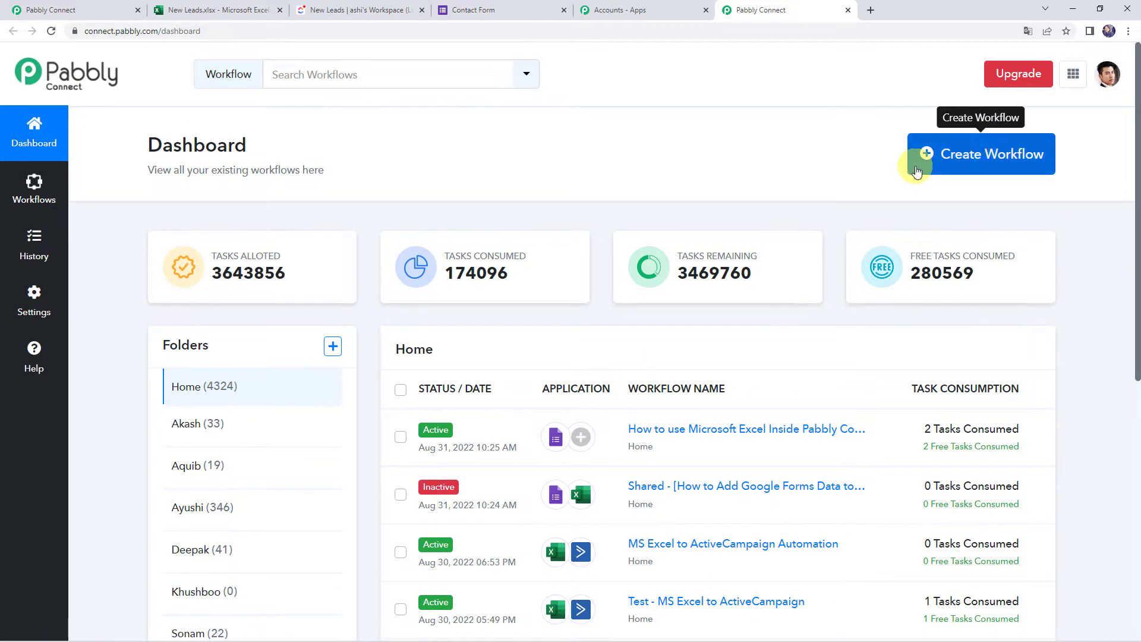
click(969, 156)
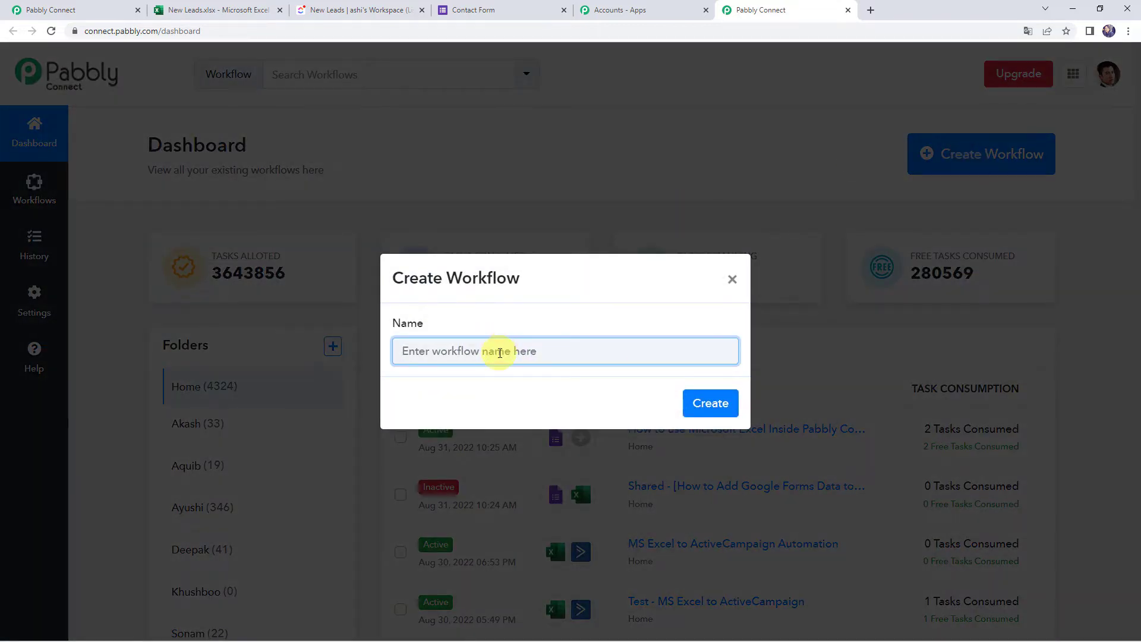
text(How to use Microsoft Excel Inside Pabbly Connect)
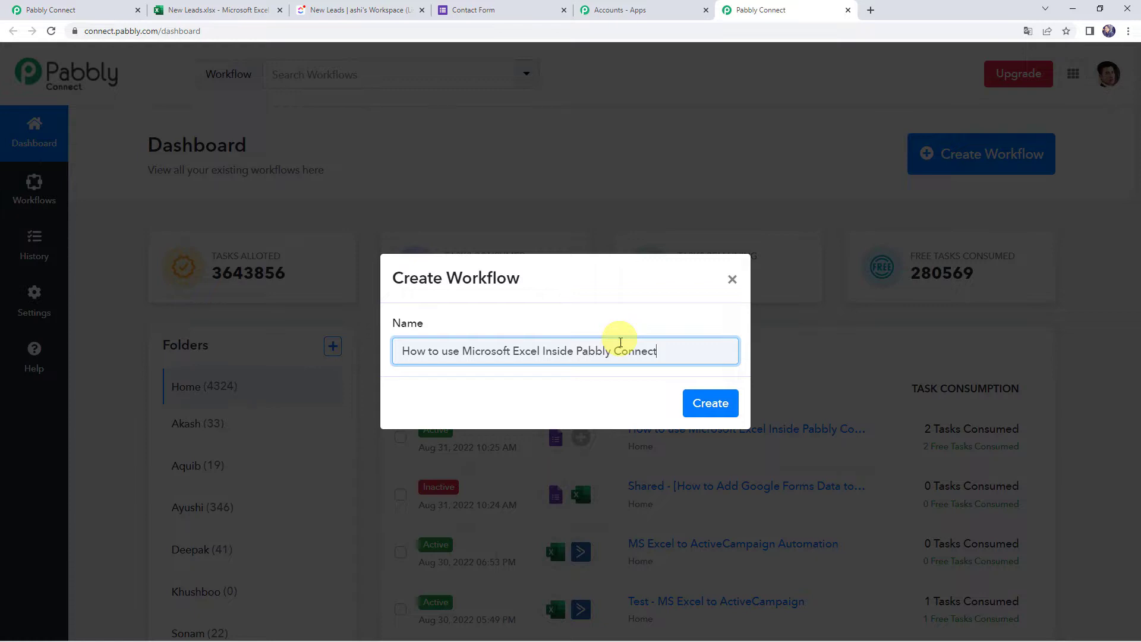
click(705, 410)
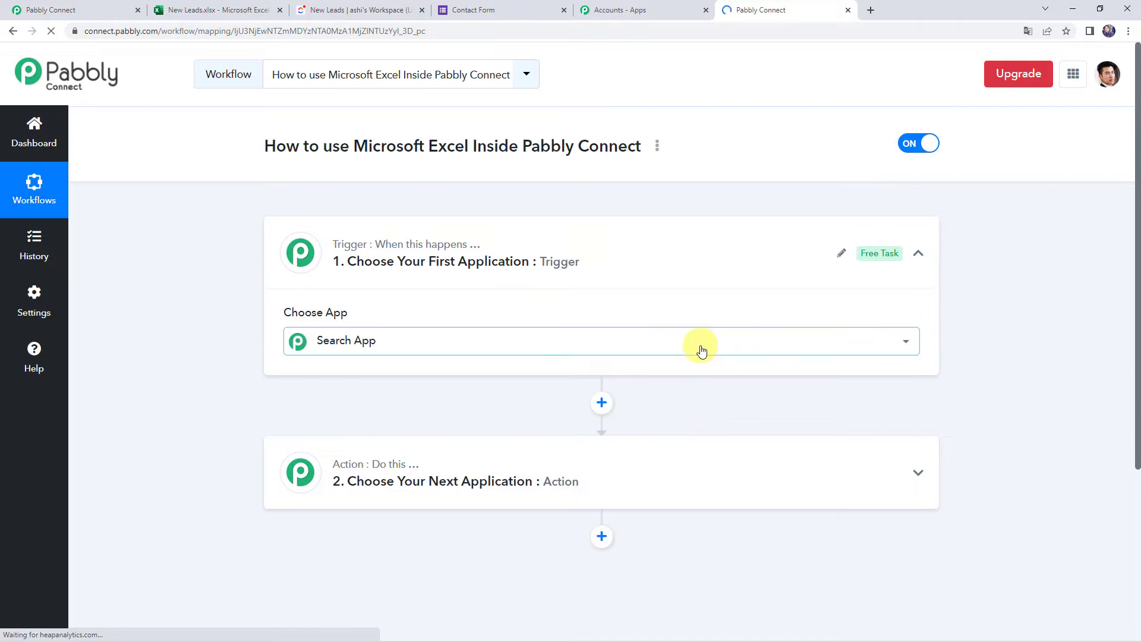
Search for Excel and choose Microsoft Excel as the workflow's trigger application.
click(700, 348)
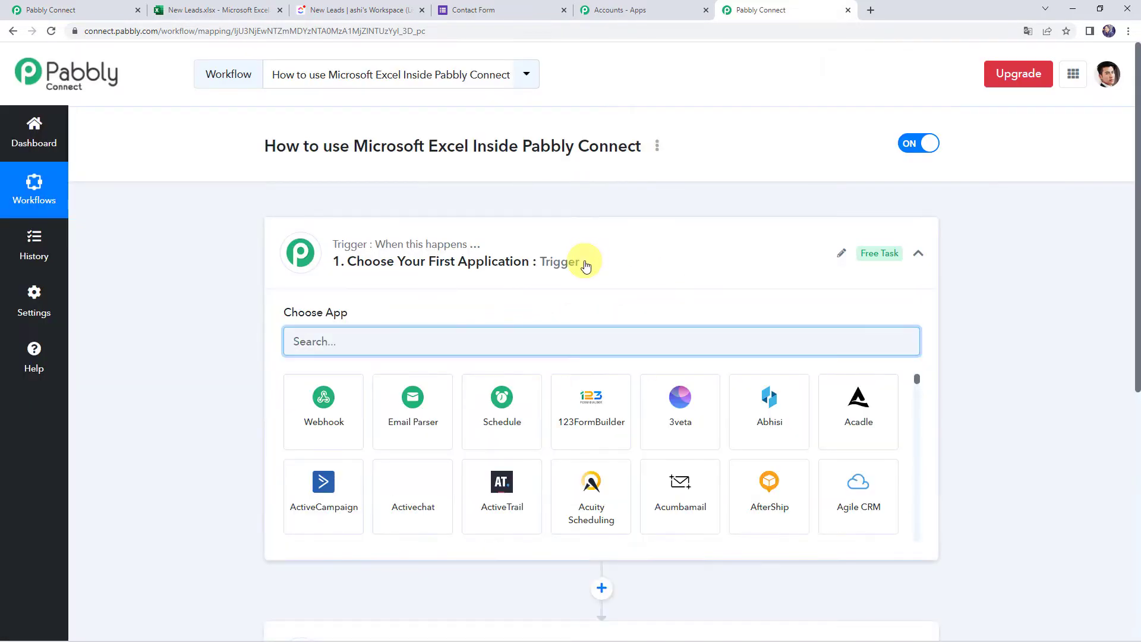
click(585, 265)
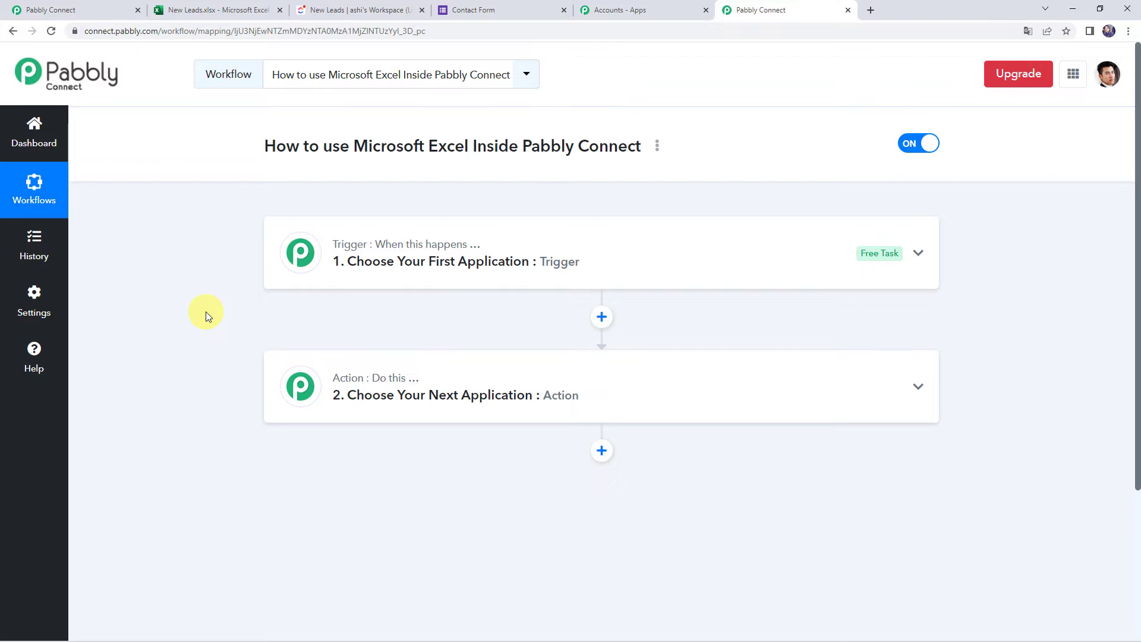
click(479, 260)
click(360, 343)
text(Exce)
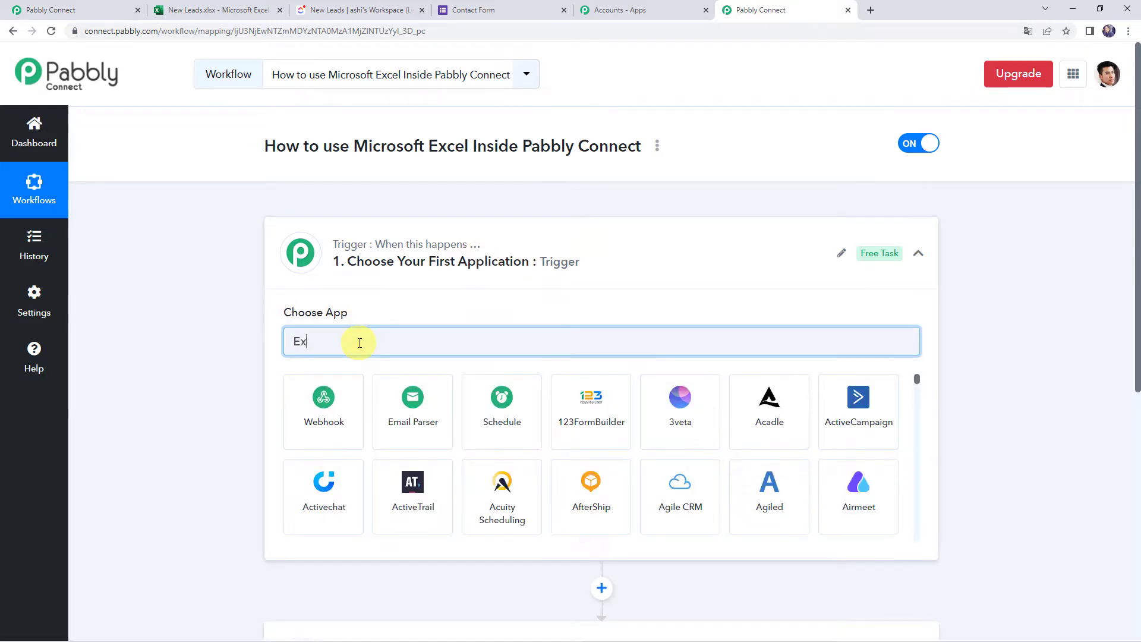
click(336, 439)
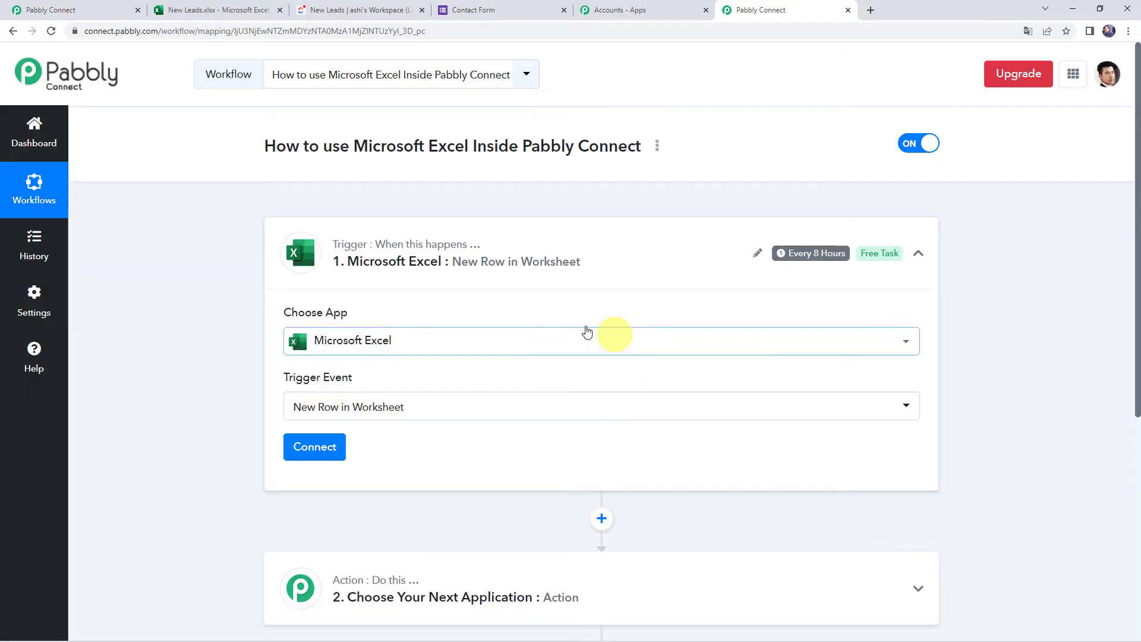
Choose New Row in Worksheet as the trigger event for Microsoft Excel.
click(315, 407)
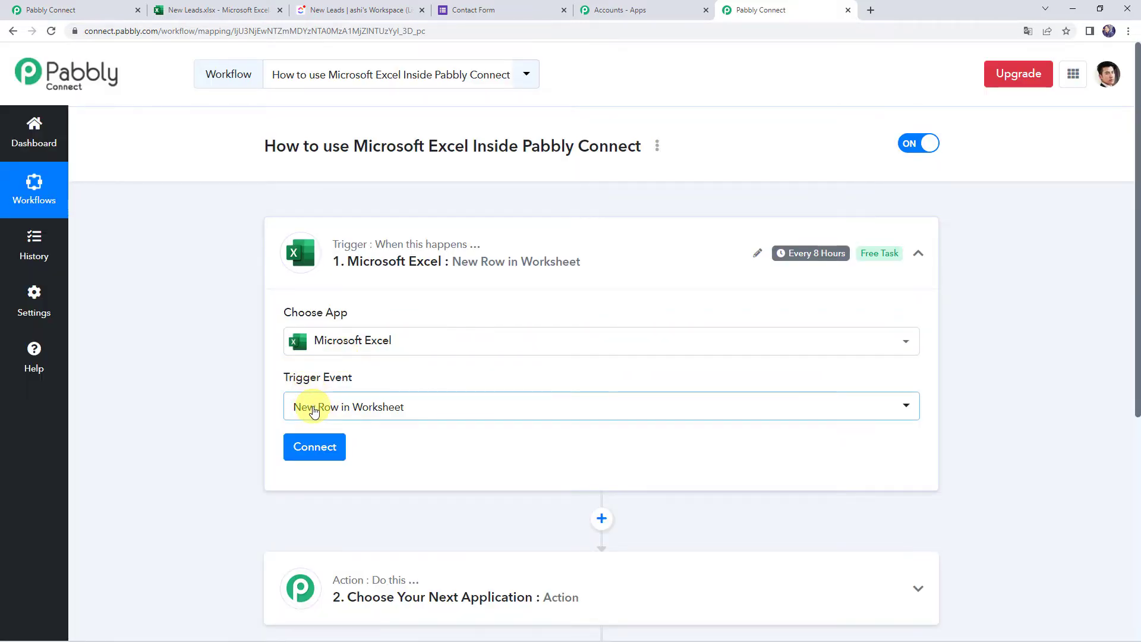
scroll(222, 388, down, 2)
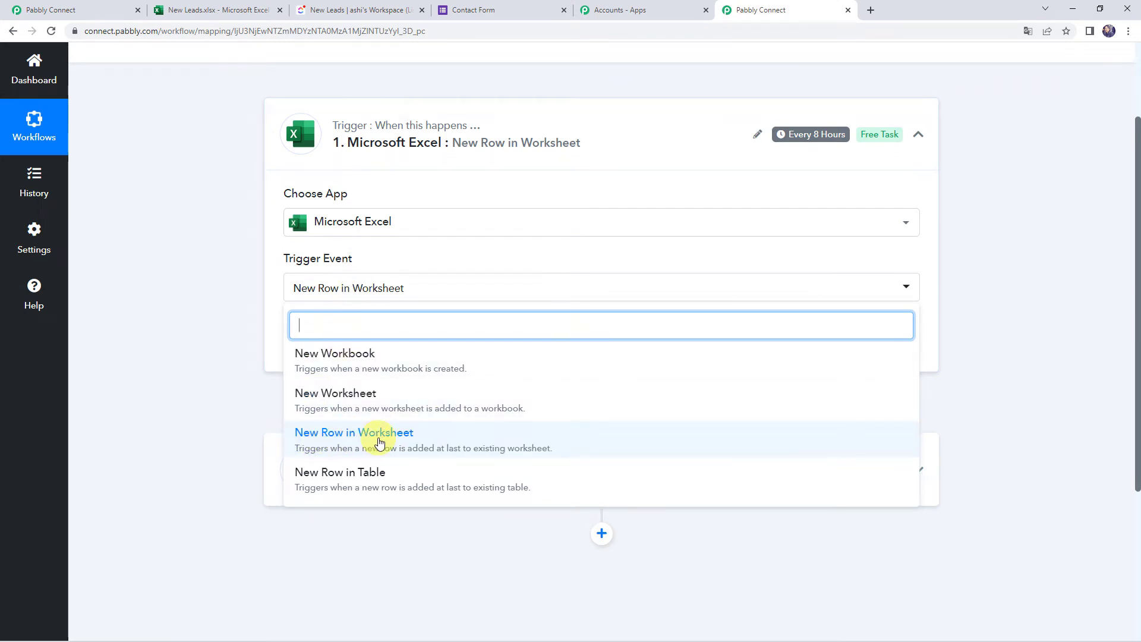
click(380, 443)
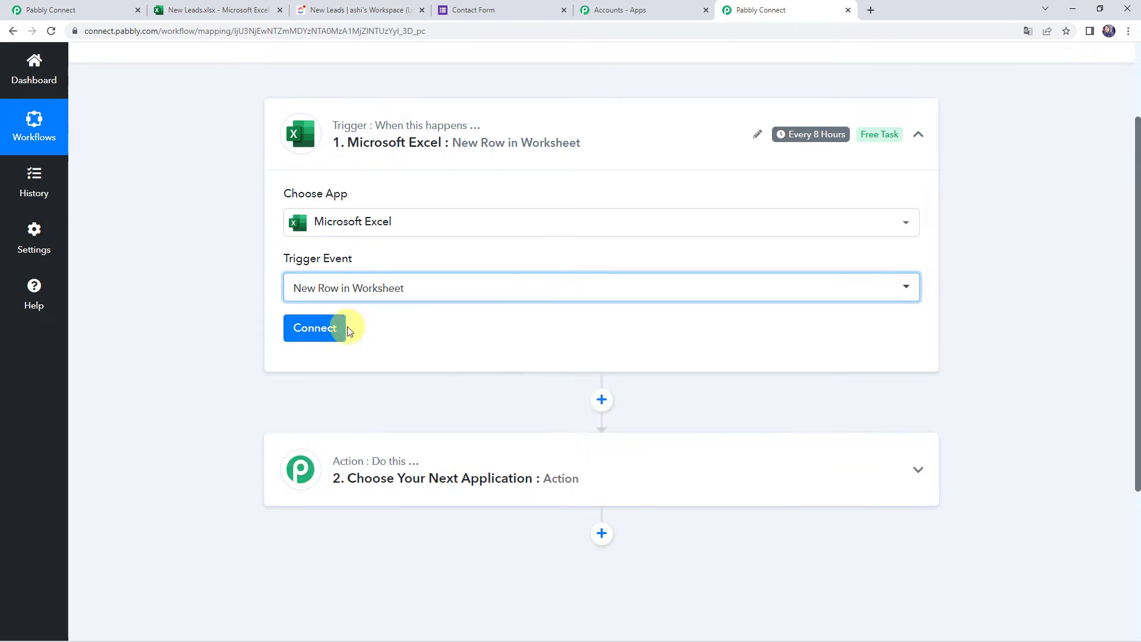
Add a new Microsoft Excel connection for the trigger and grant Pabbly Connect the requested Microsoft account permissions.
click(329, 330)
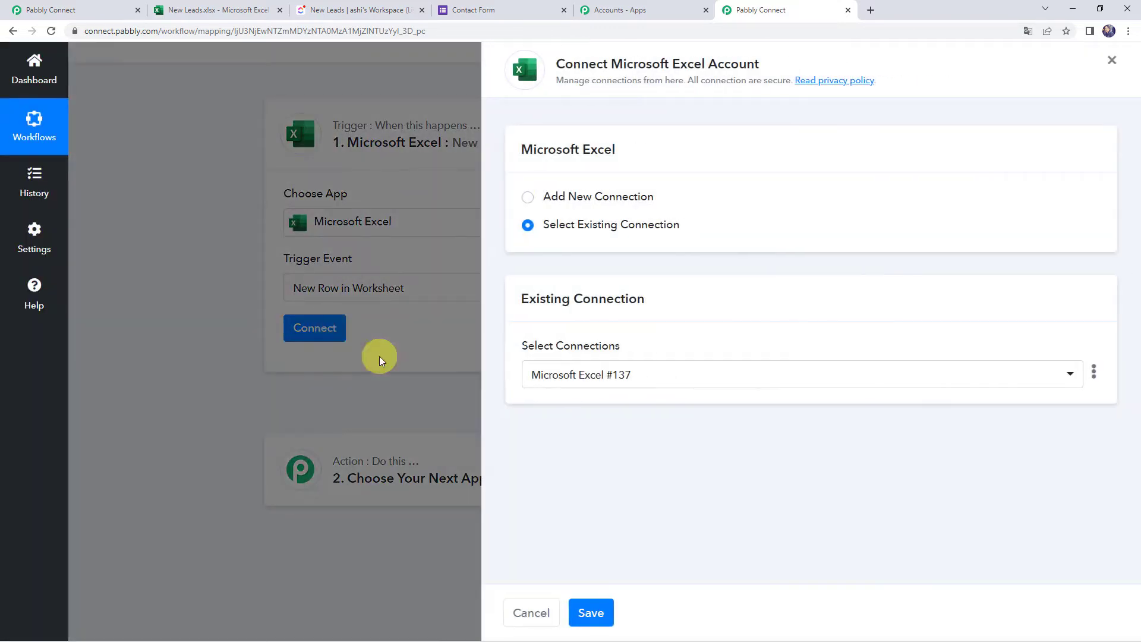
click(542, 196)
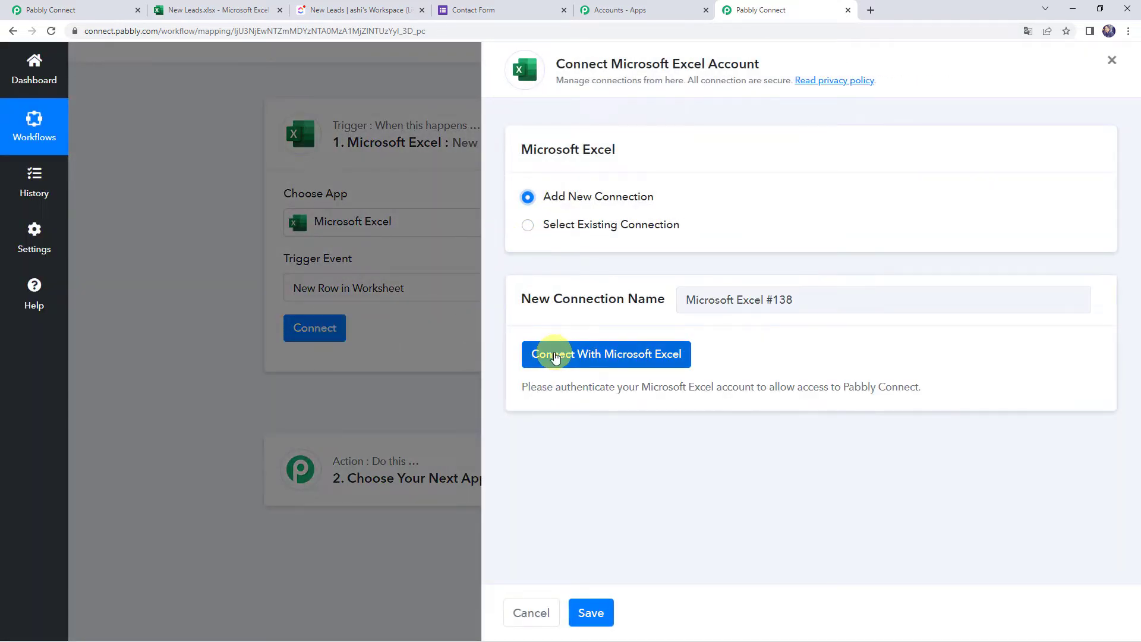
click(624, 357)
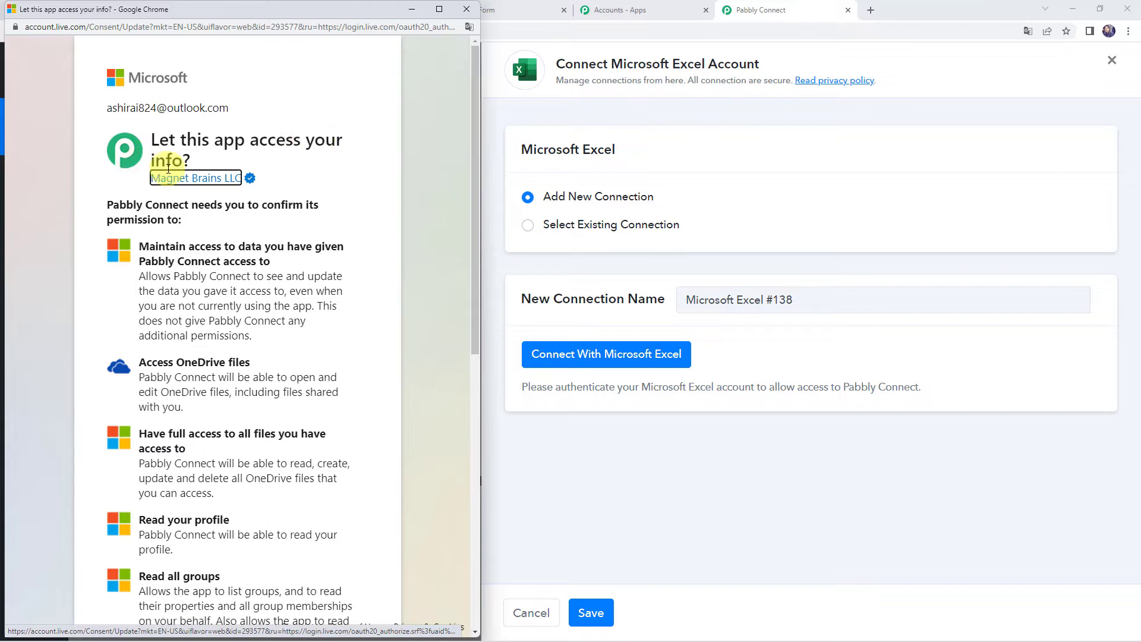
scroll(274, 283, down, 9)
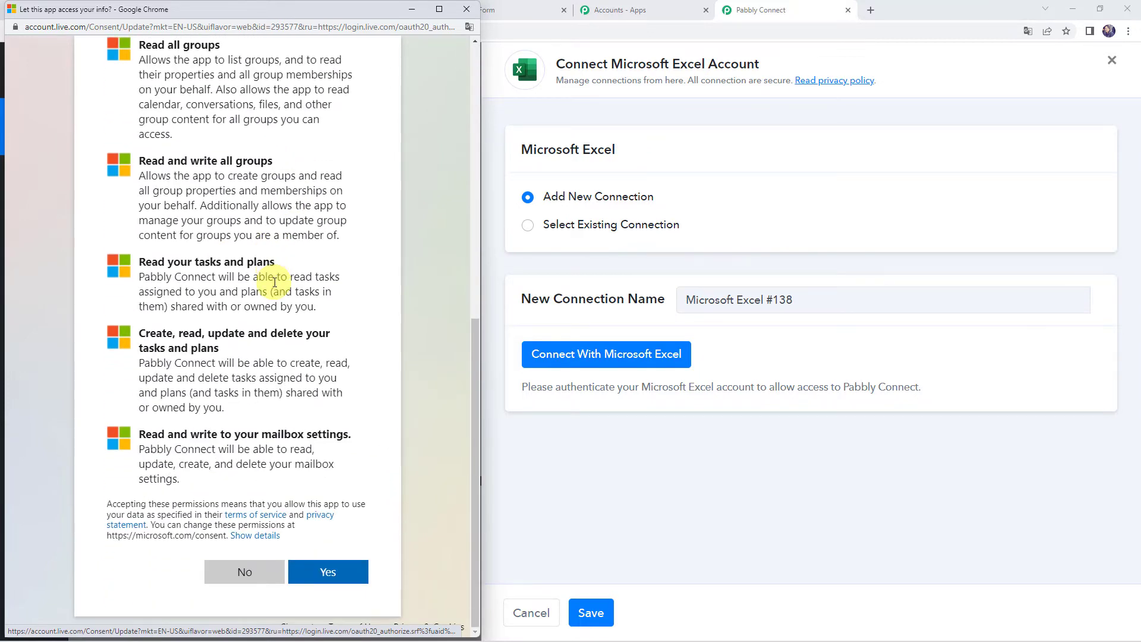
click(330, 572)
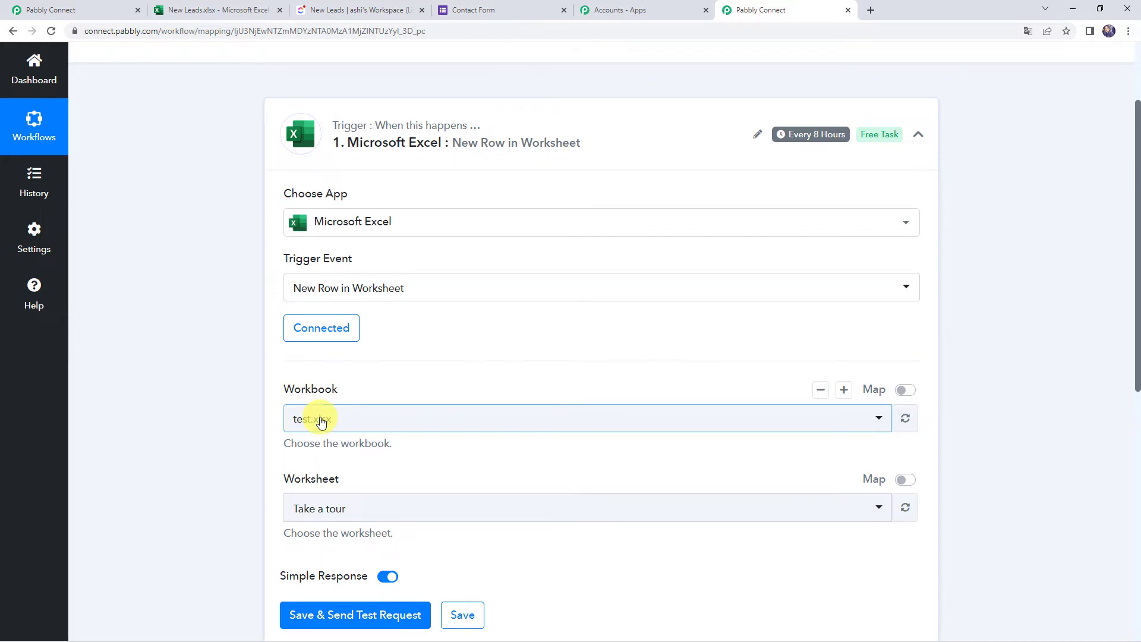
Select New Leads.xlsx as the trigger's workbook and Leads as its worksheet.
click(321, 420)
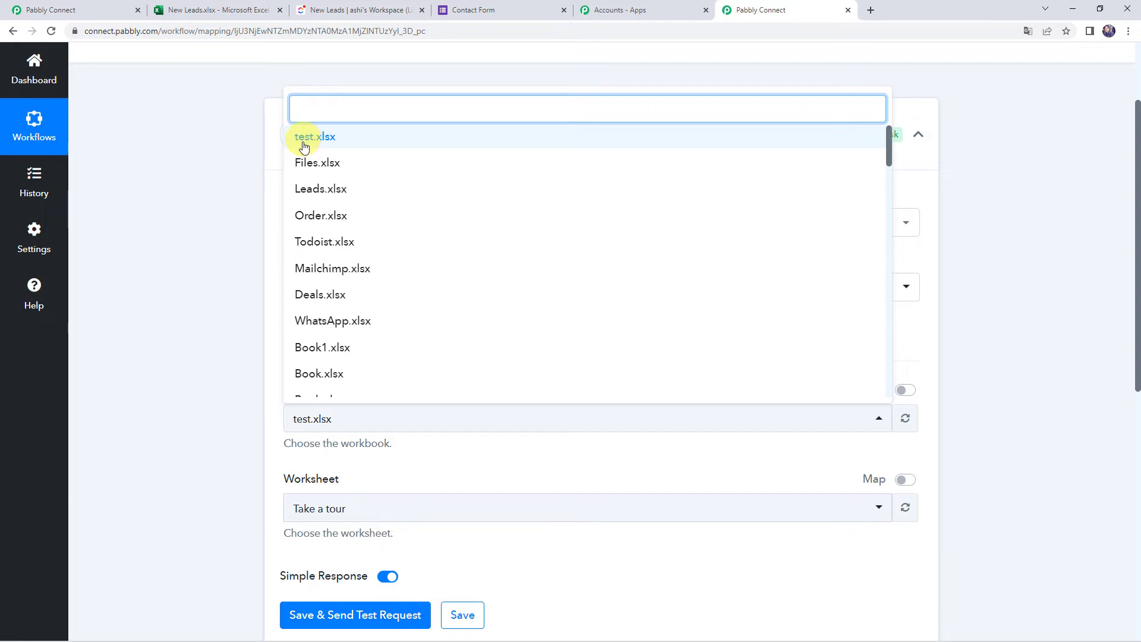
scroll(303, 373, down, 10)
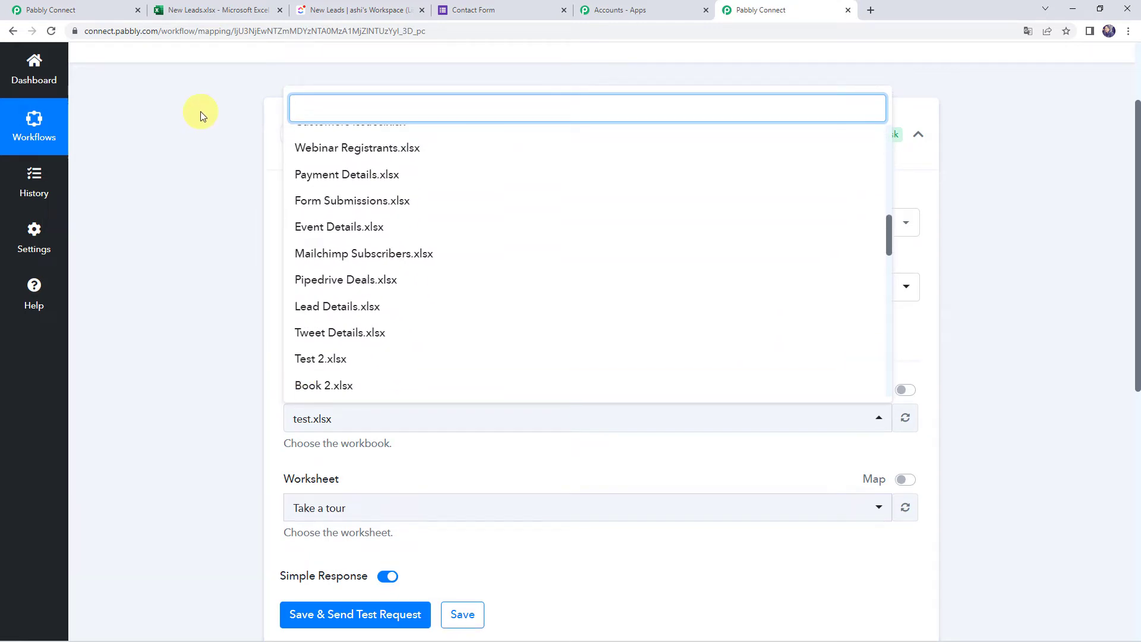
click(209, 12)
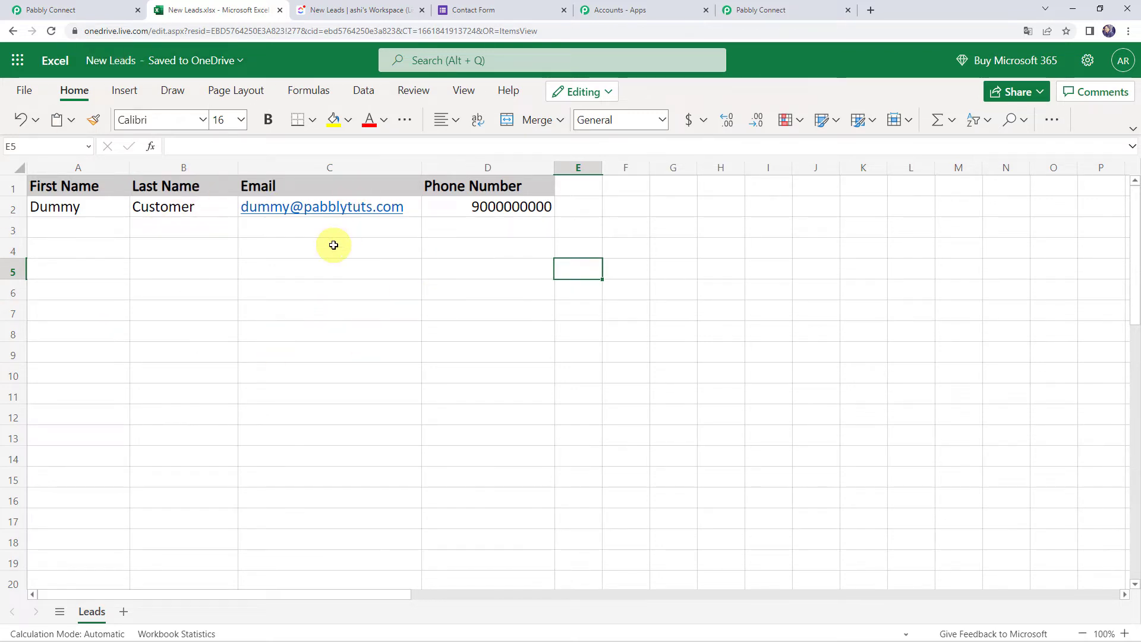
click(799, 9)
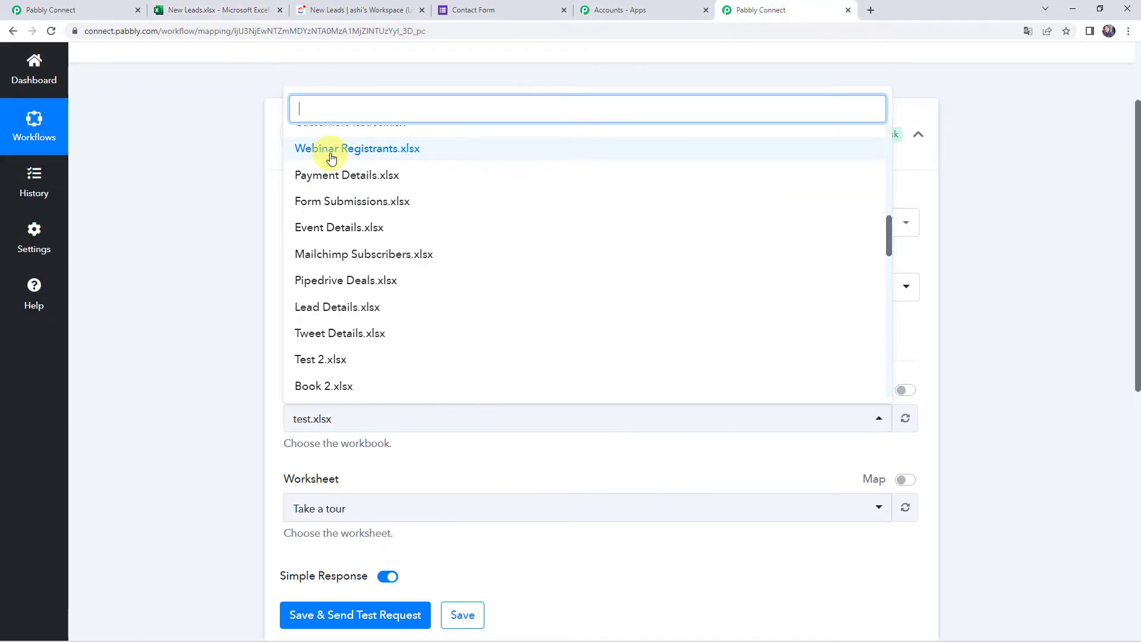
text(new)
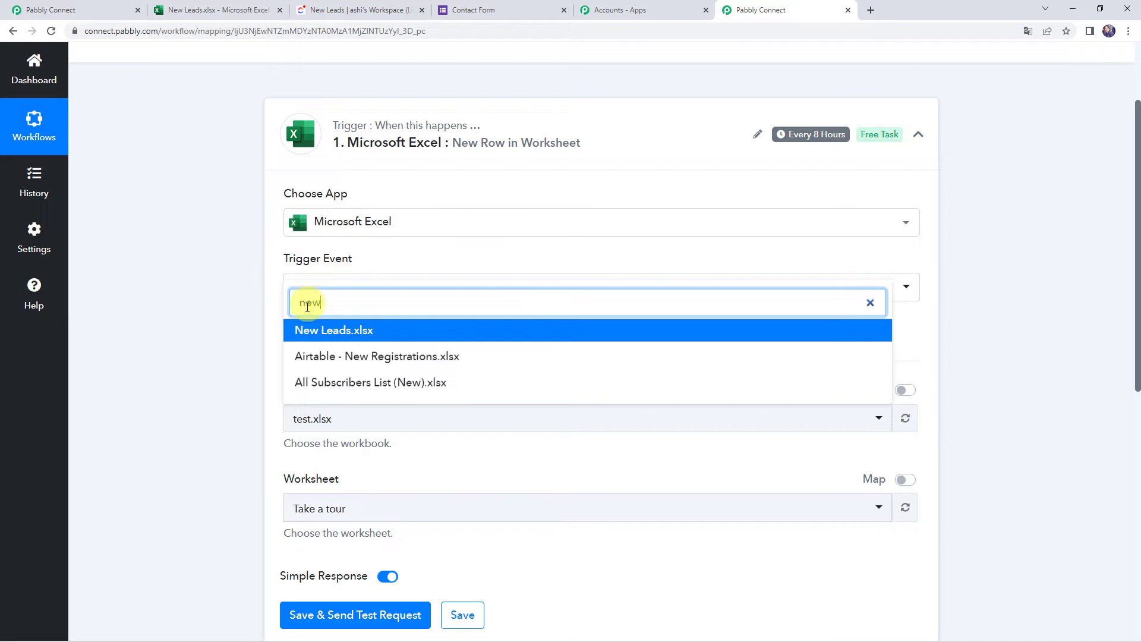
click(319, 331)
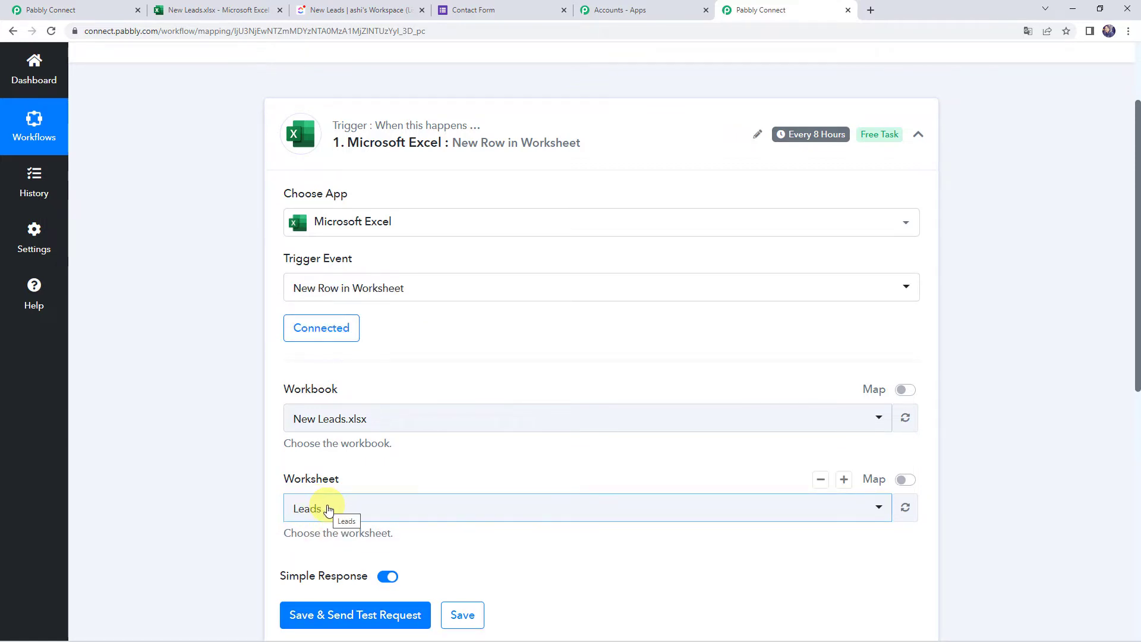
click(328, 510)
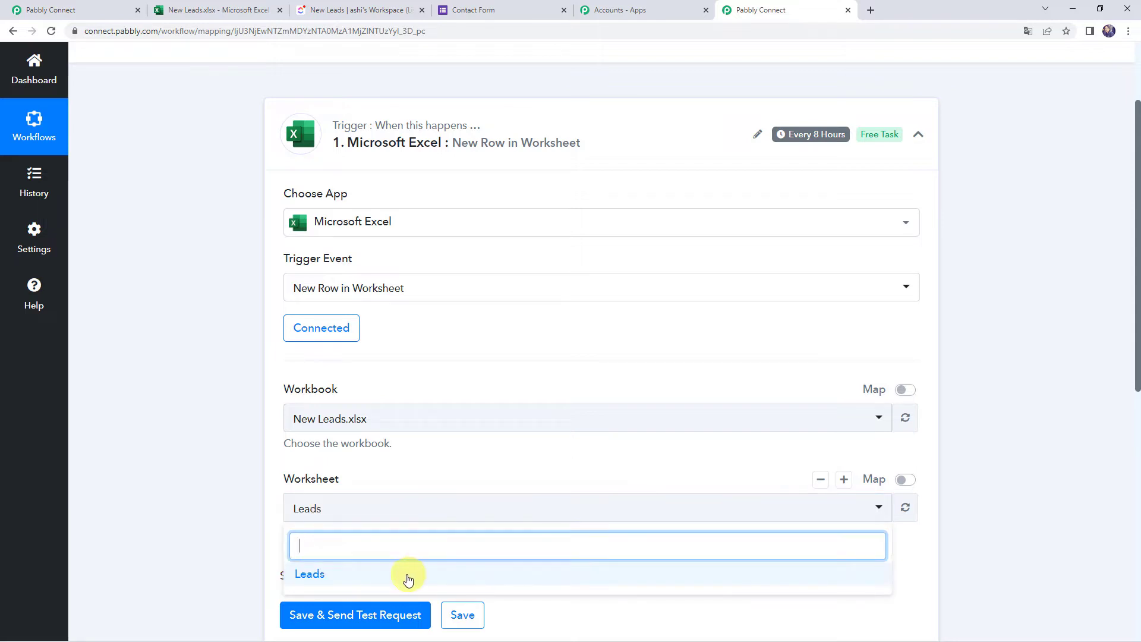
click(309, 575)
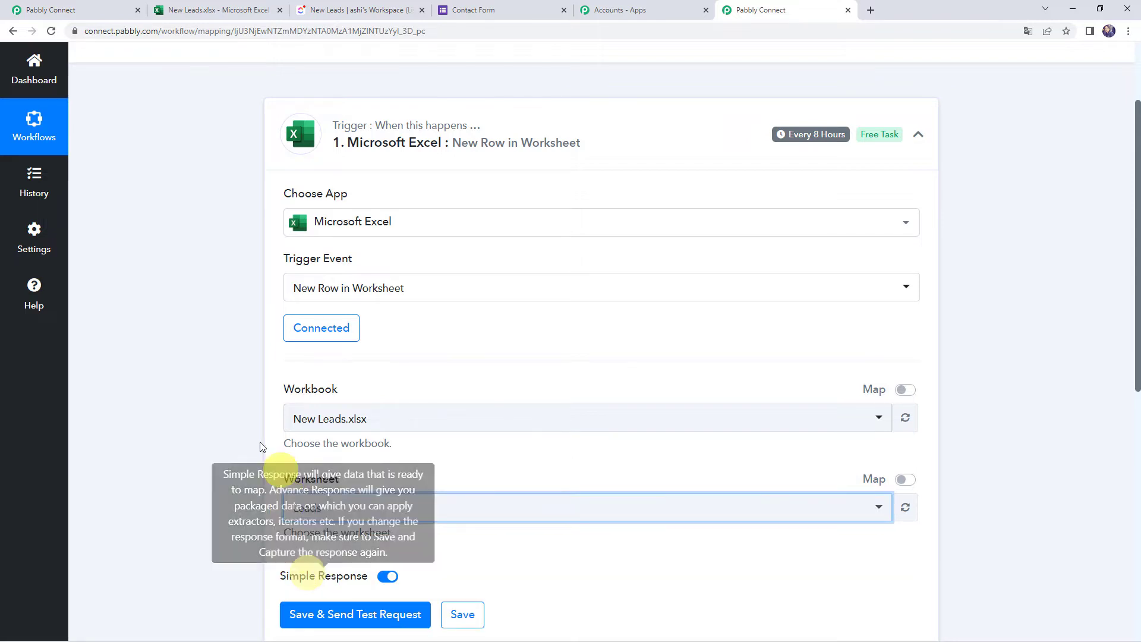
Save the Excel trigger with a test request and check the received row data against the Leads worksheet.
scroll(209, 538, down, 2)
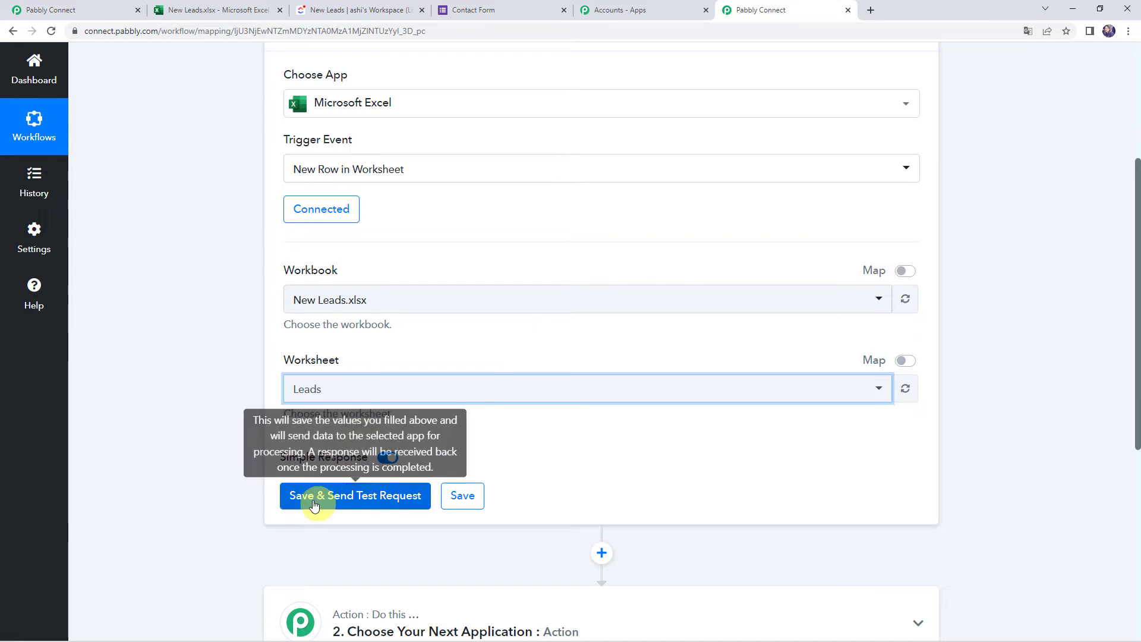
click(191, 9)
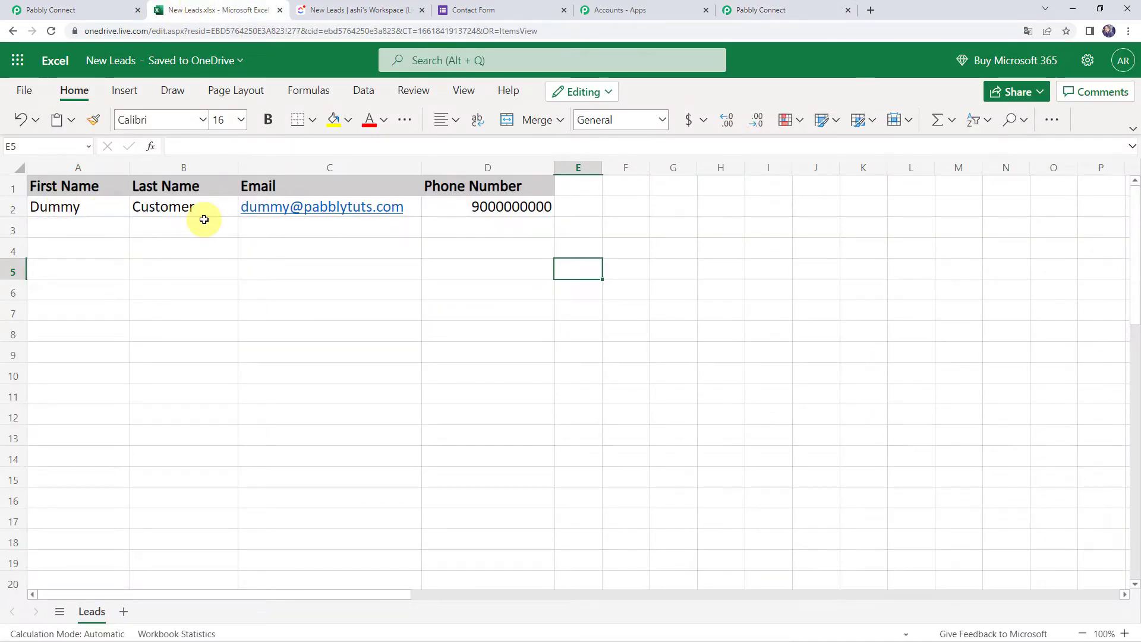
click(765, 10)
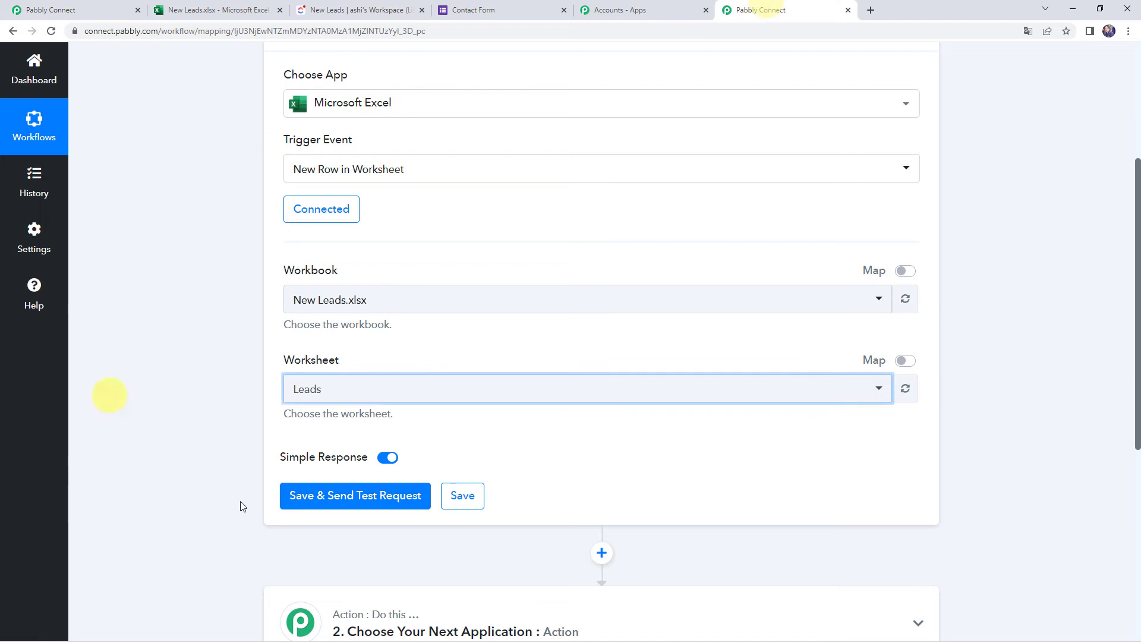
click(319, 496)
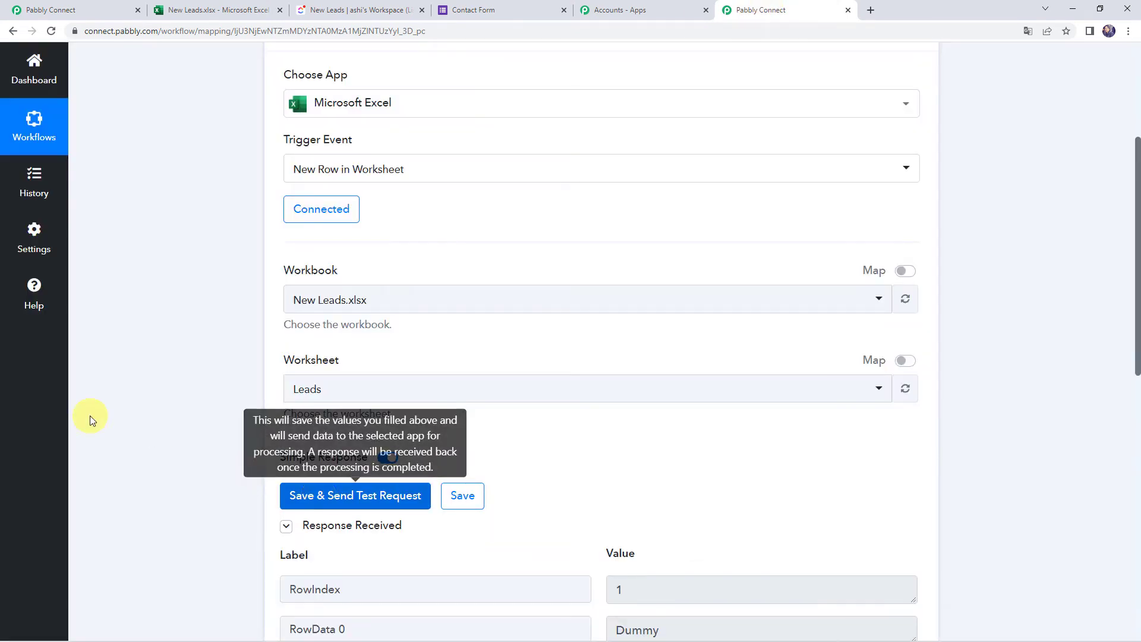
scroll(141, 407, down, 1)
scroll(141, 404, down, 3)
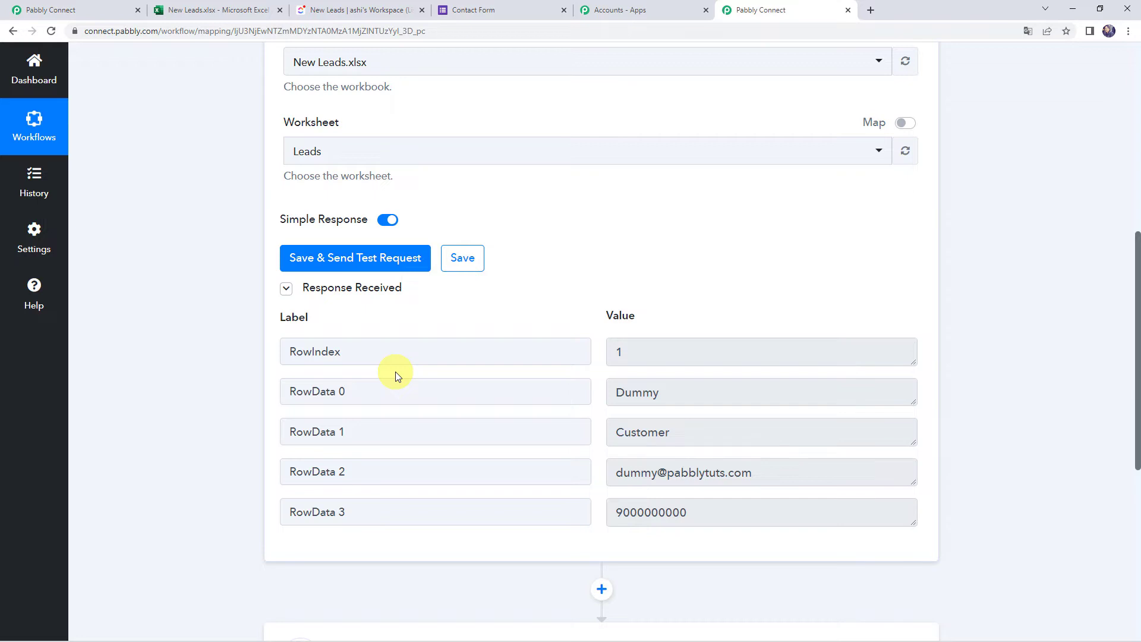
double_click(671, 350)
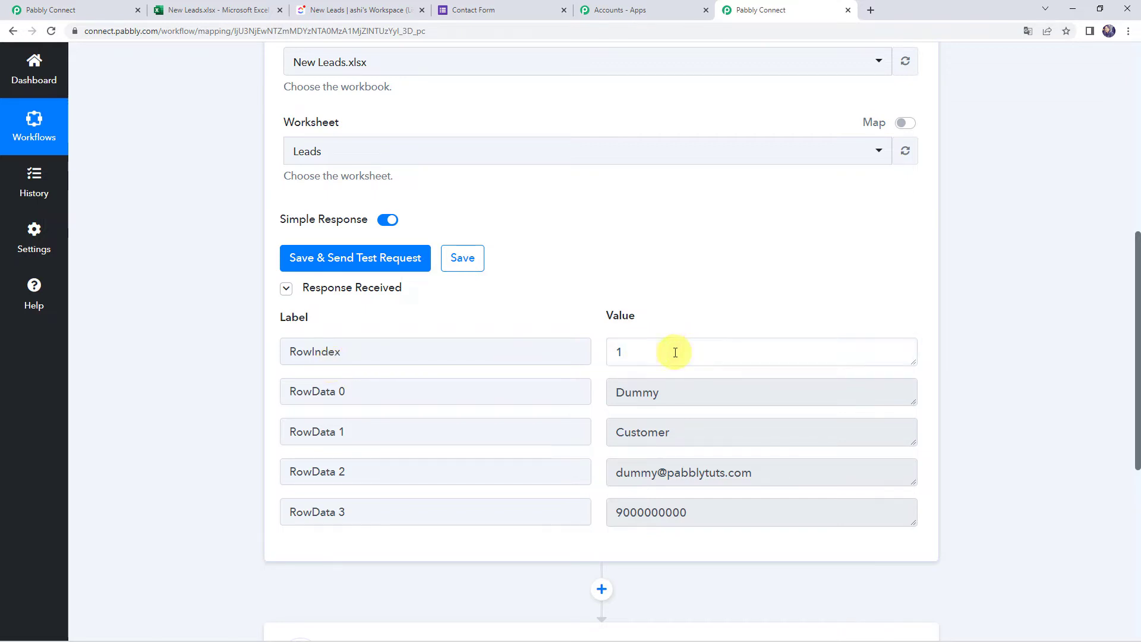
double_click(721, 392)
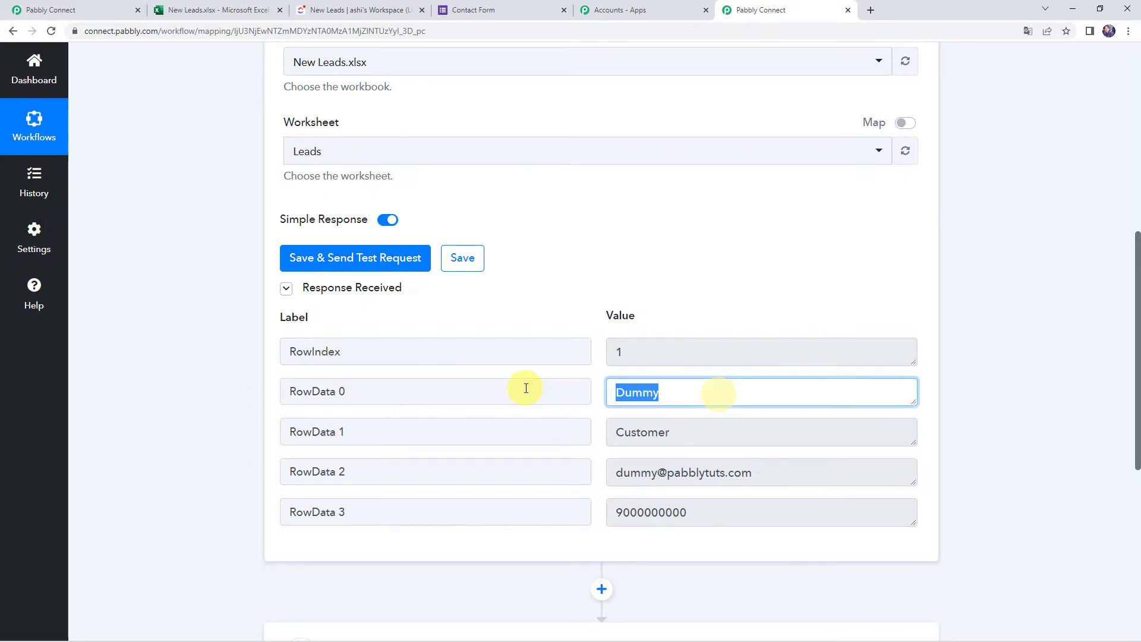
Review the row values received by the Excel trigger and the trigger's polling interval.
double_click(660, 440)
double_click(847, 477)
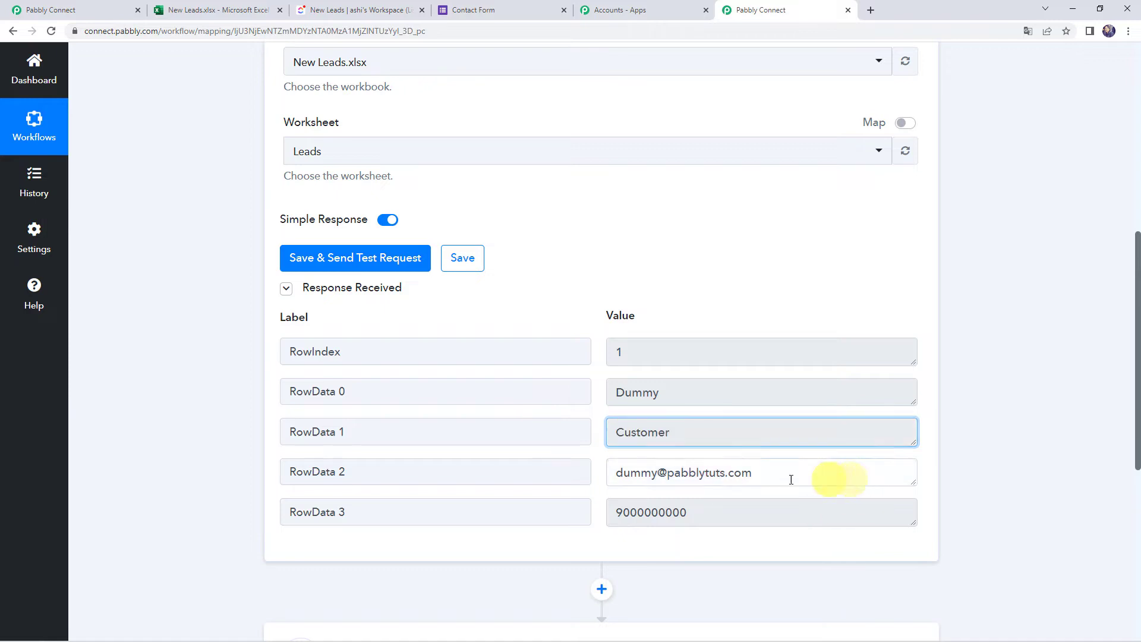
double_click(743, 511)
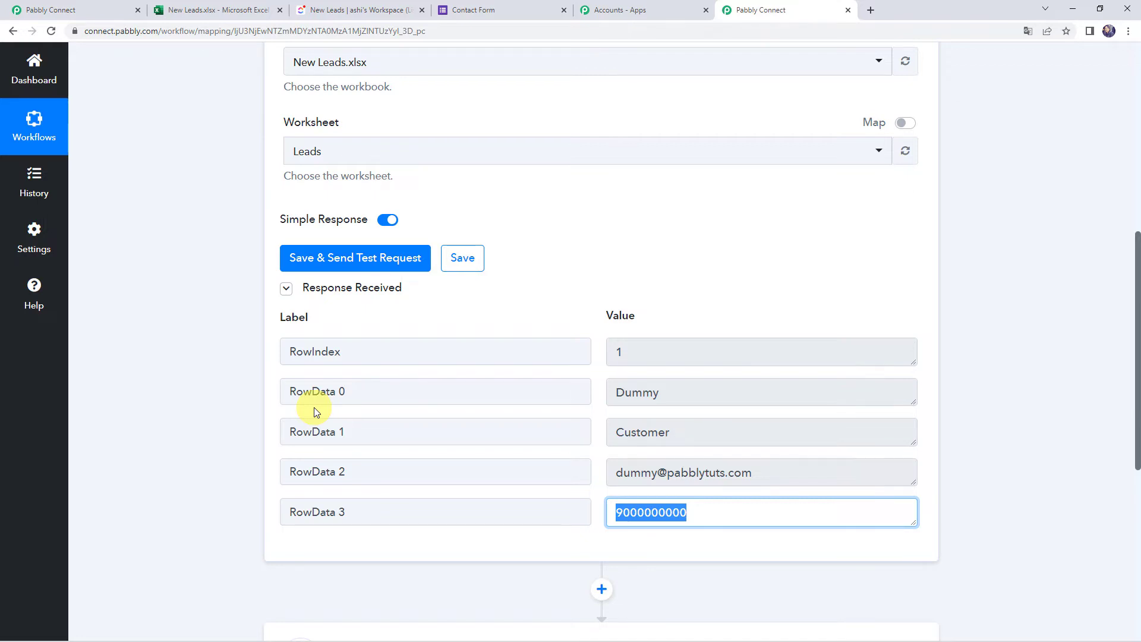
scroll(475, 435, up, 8)
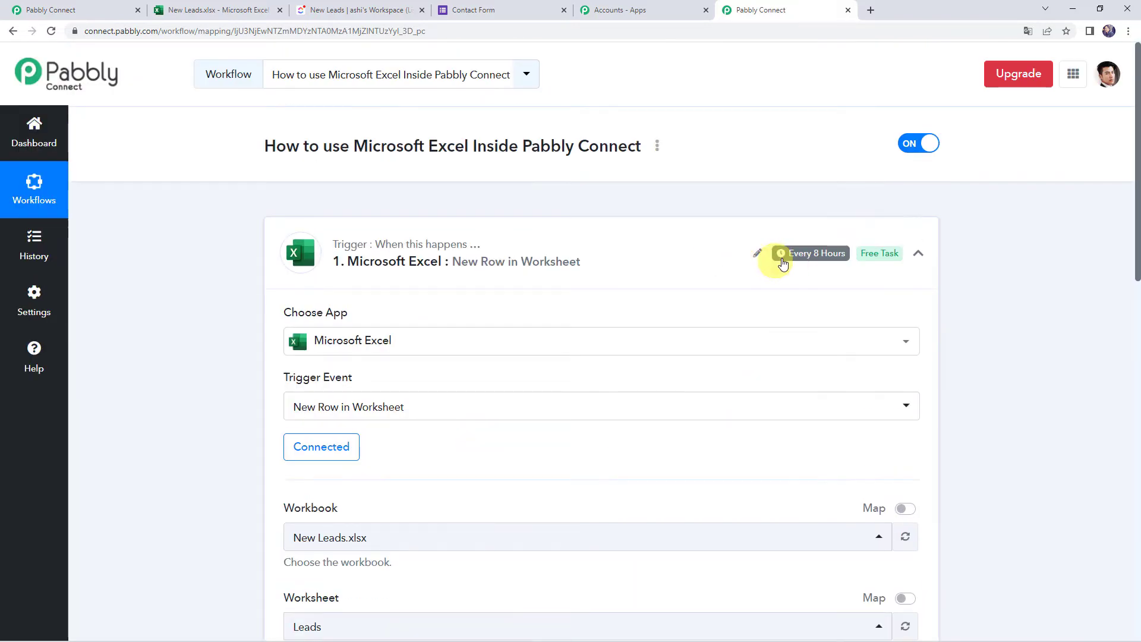
mouse_move(804, 262)
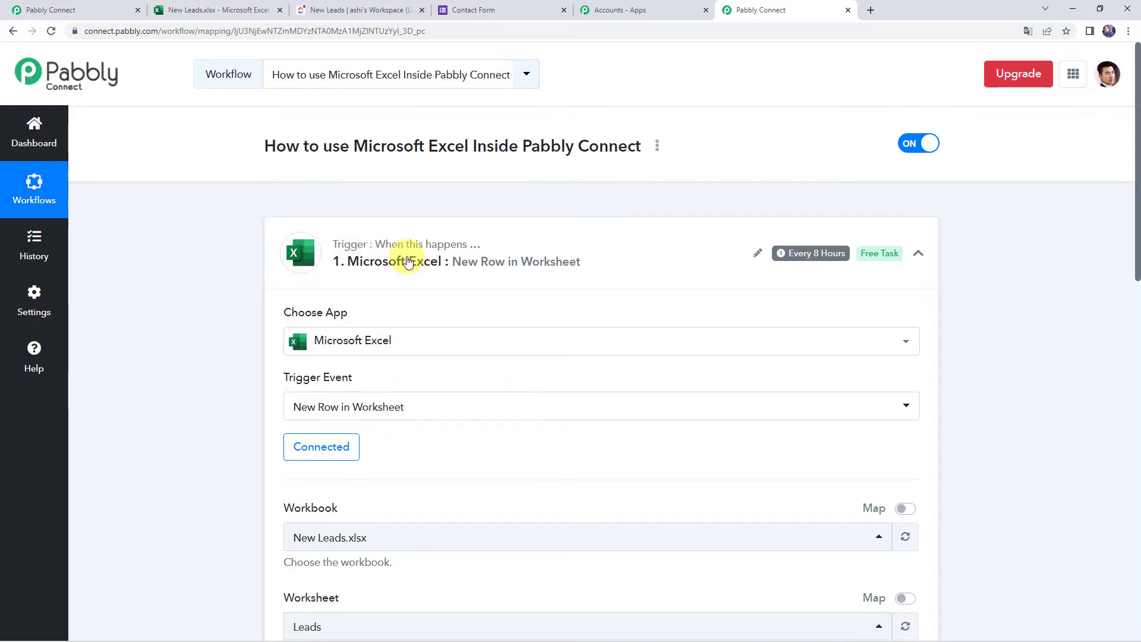
scroll(176, 387, down, 5)
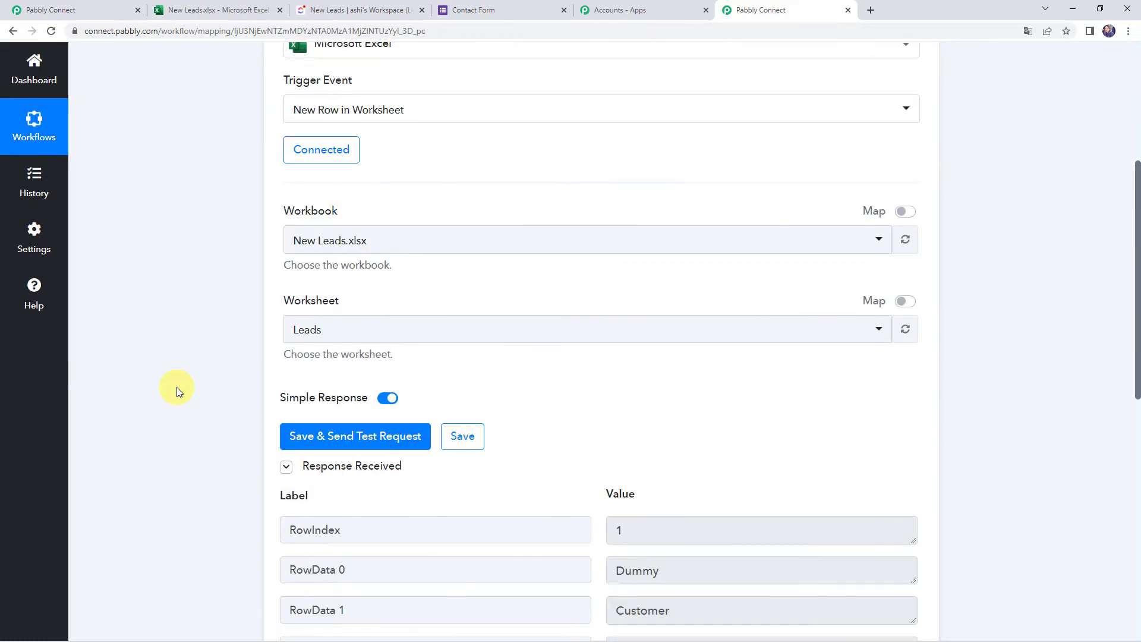
scroll(177, 387, down, 5)
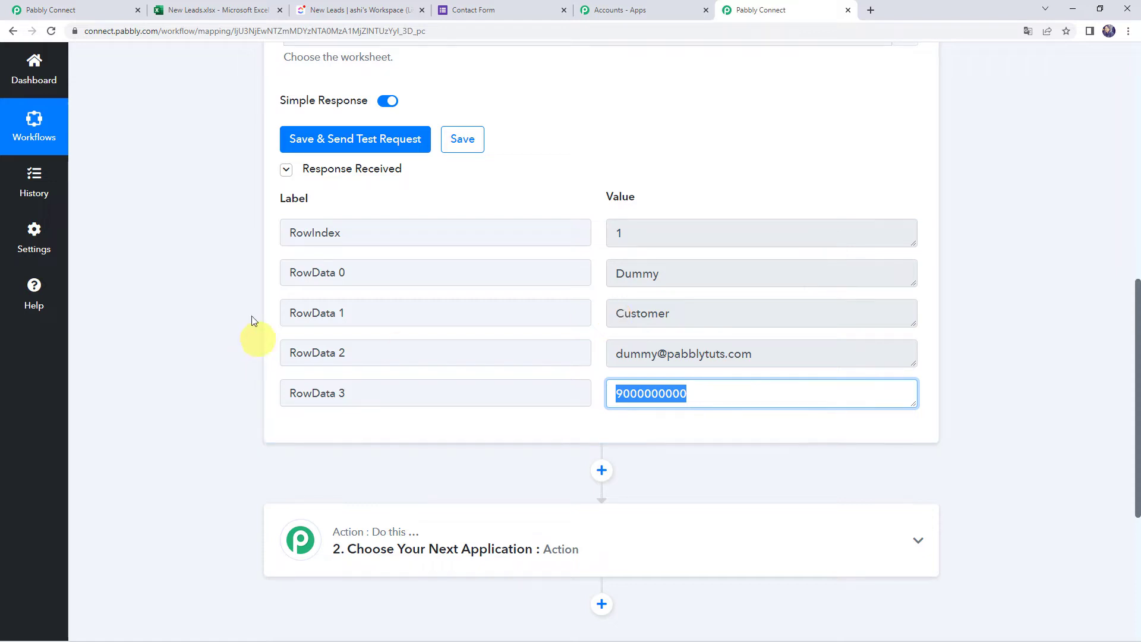
scroll(236, 344, down, 1)
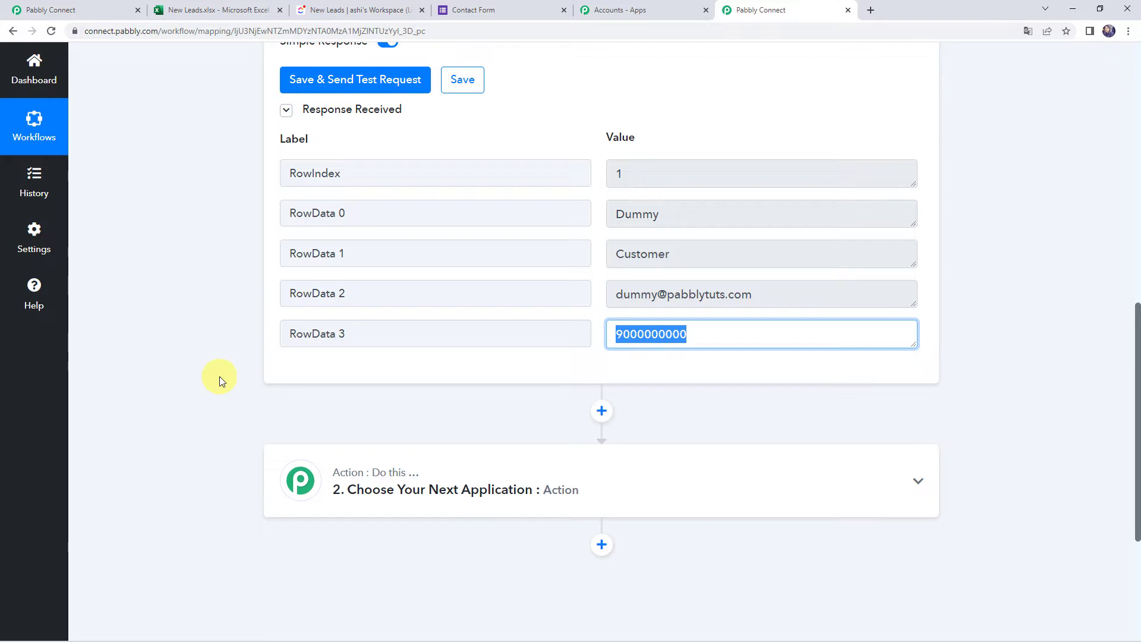
Set up the workflow's second step with ClickUp as the app and Create Task as the action event.
scroll(214, 364, down, 3)
click(543, 309)
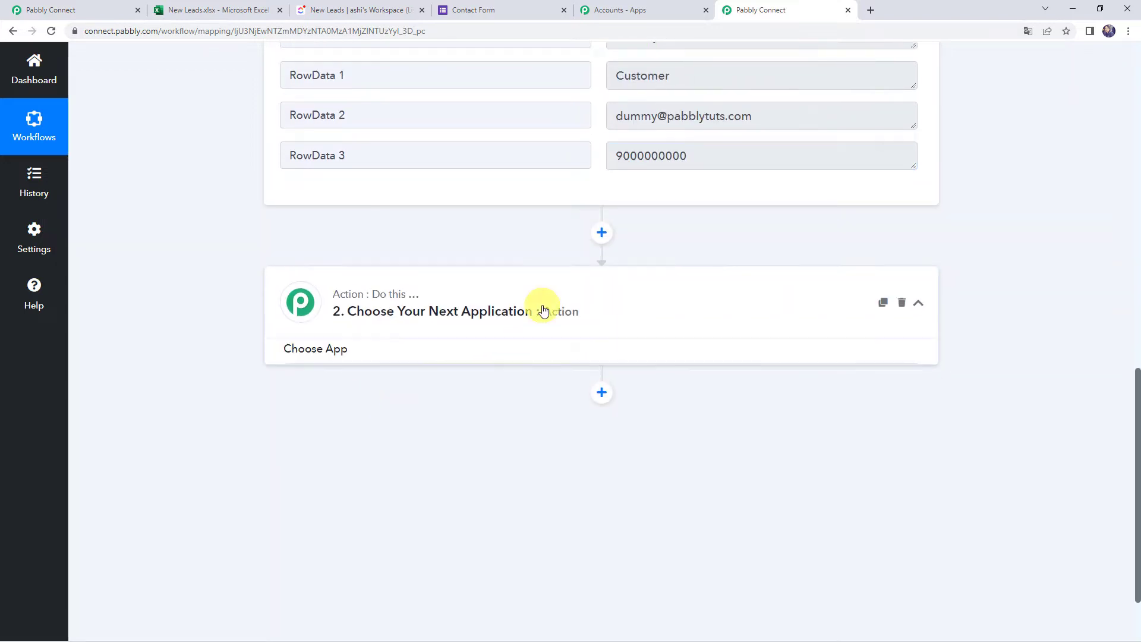
click(340, 397)
text(Clicku)
click(337, 453)
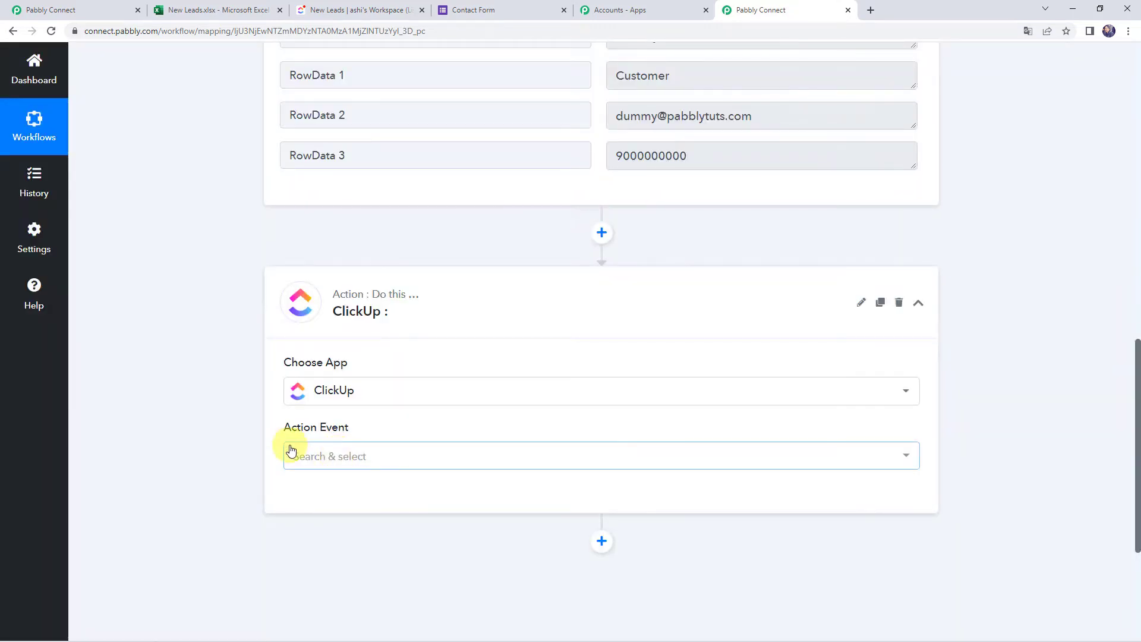
click(321, 457)
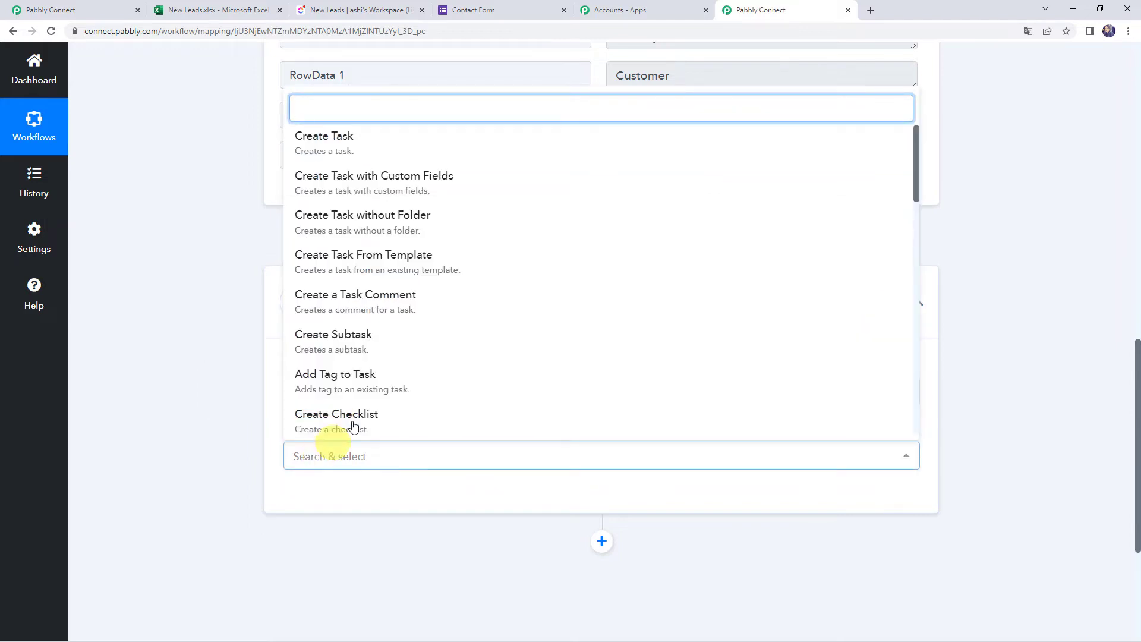
click(330, 146)
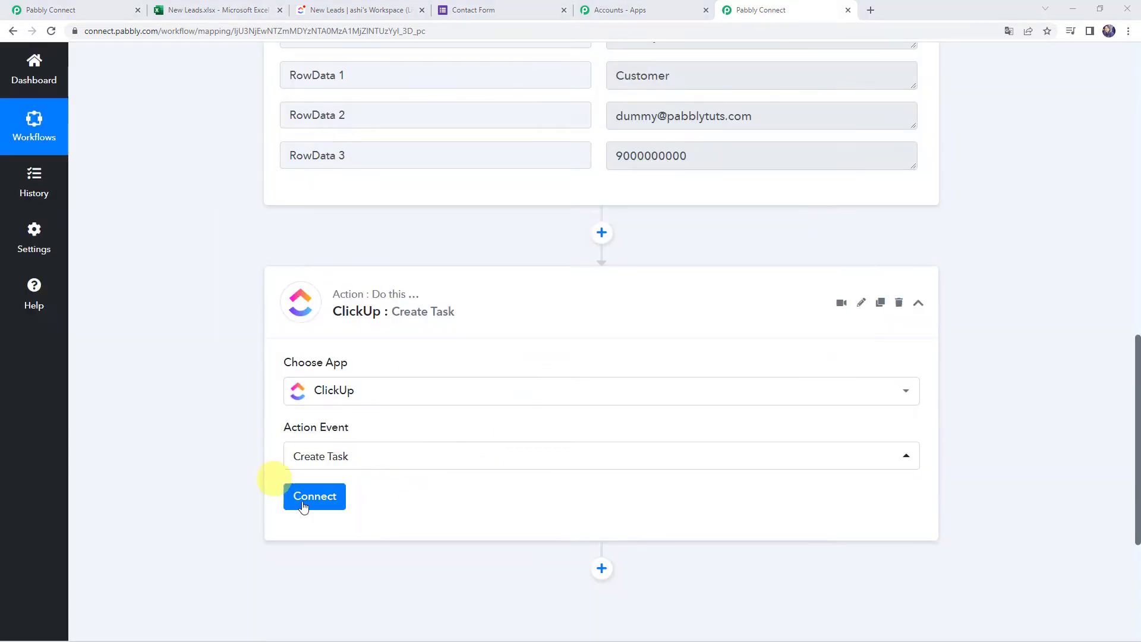
Start a new ClickUp connection for the action and copy the API token from the ClickUp account's app settings.
click(305, 497)
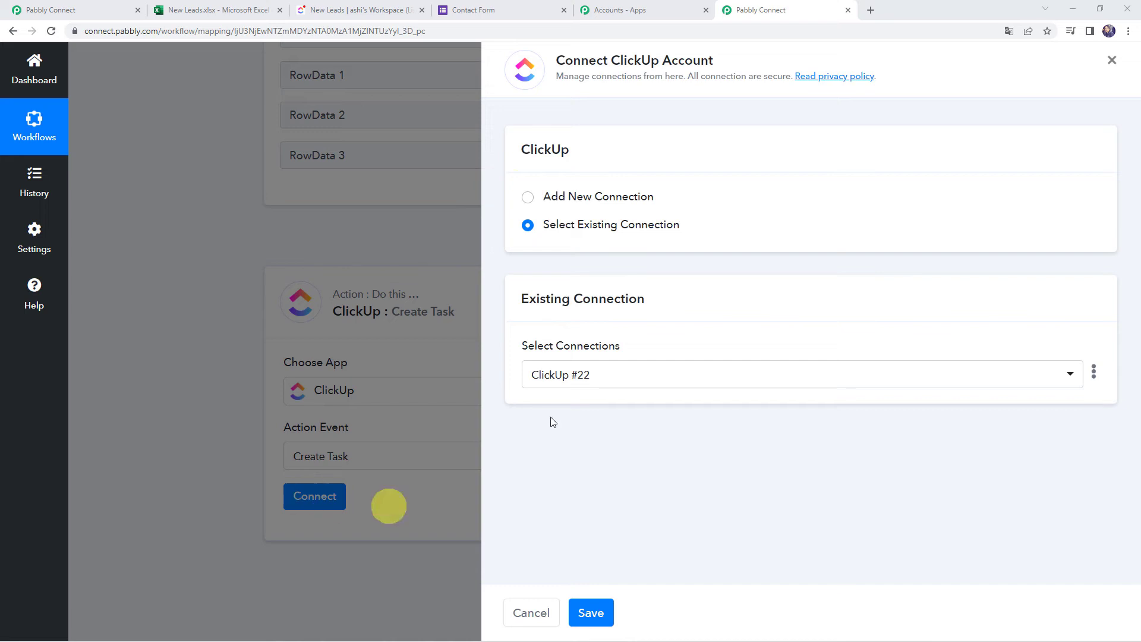
click(578, 197)
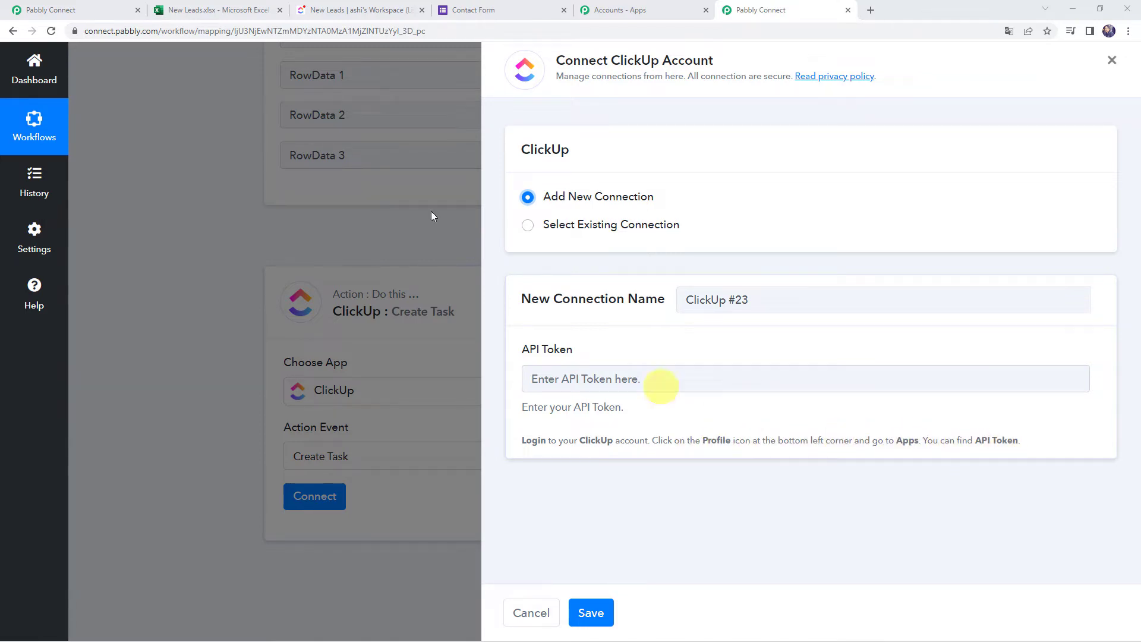
click(331, 10)
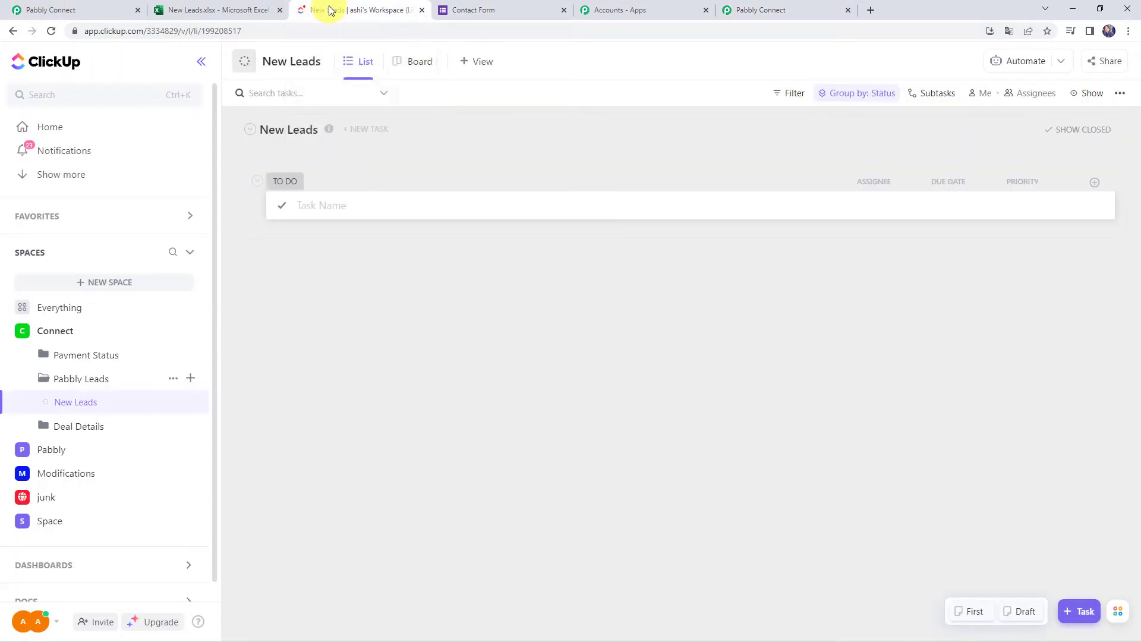
click(33, 624)
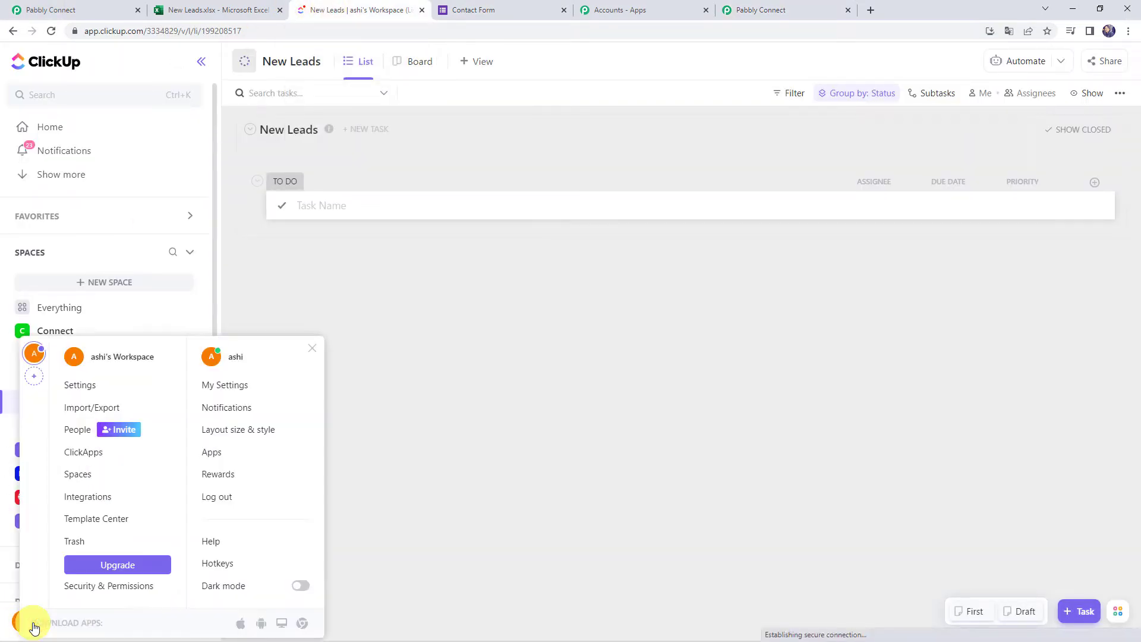
click(221, 454)
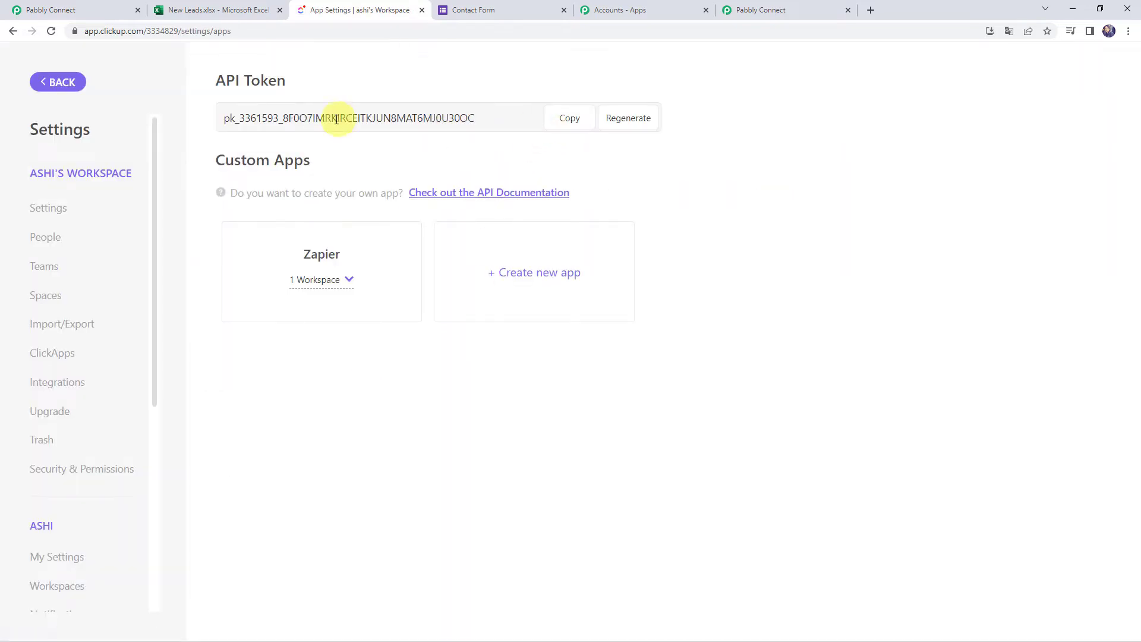
click(578, 119)
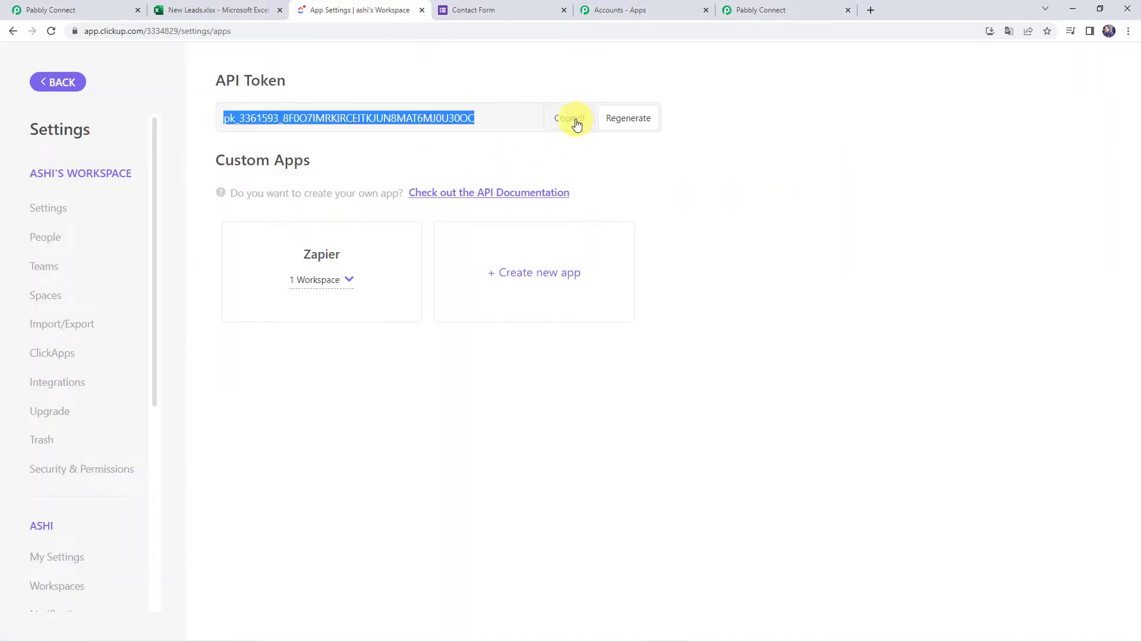
Paste the API token into the new ClickUp connection in Pabbly Connect and save the connection.
click(787, 9)
click(589, 382)
key(ctrl+v)
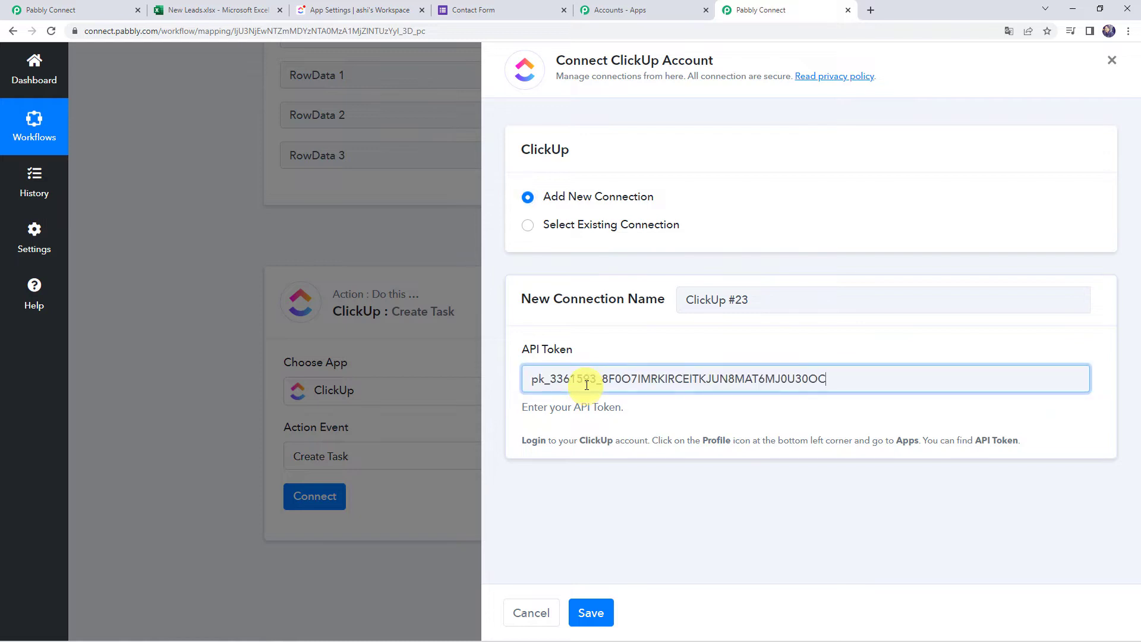
click(602, 617)
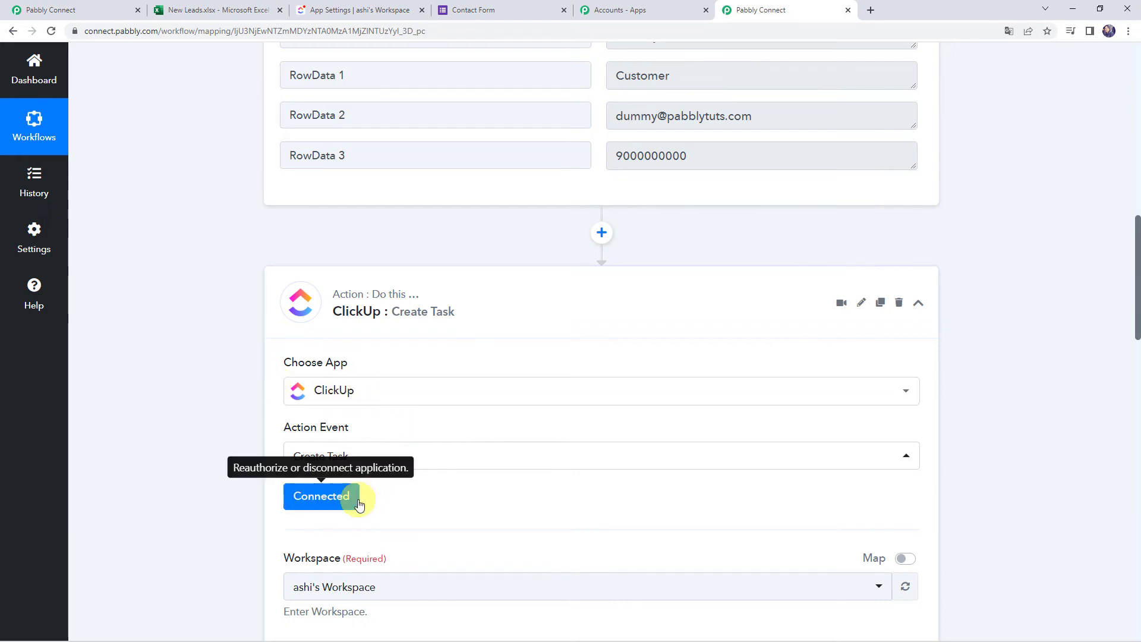
Check in ClickUp which space and list the Pabbly Leads folder belongs to.
scroll(357, 499, down, 4)
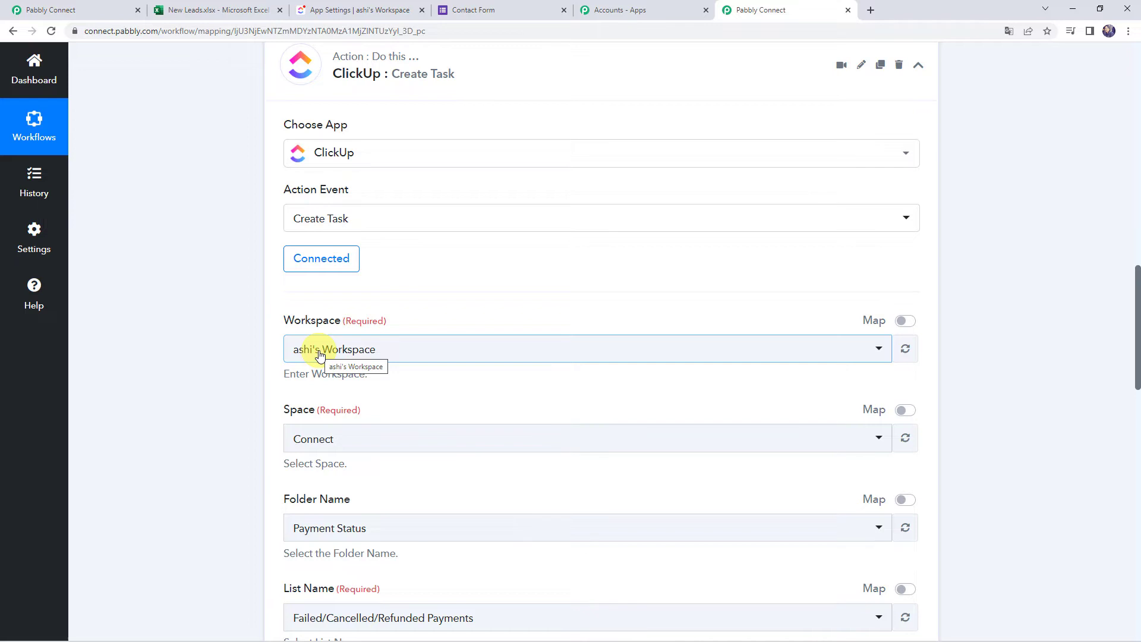
scroll(317, 359, down, 1)
click(297, 386)
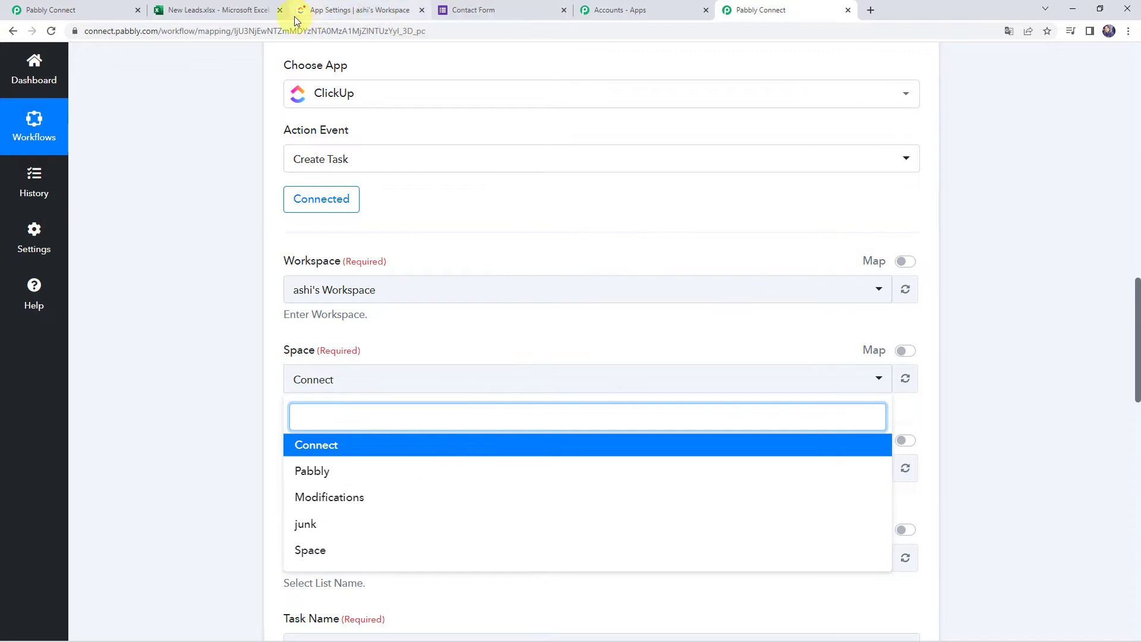
click(360, 10)
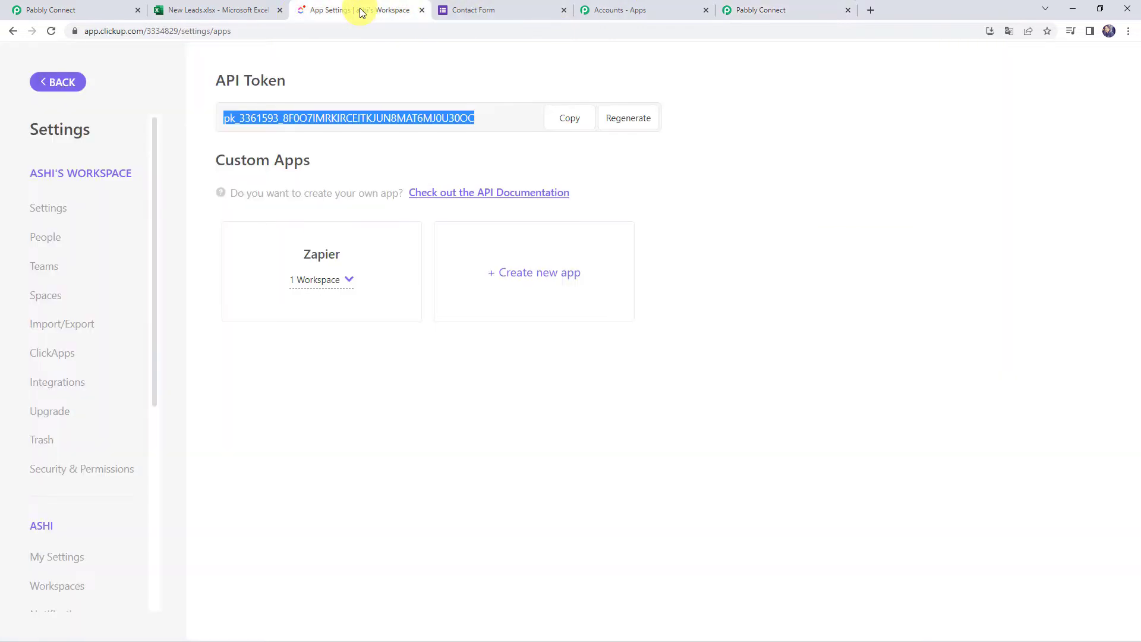
click(50, 82)
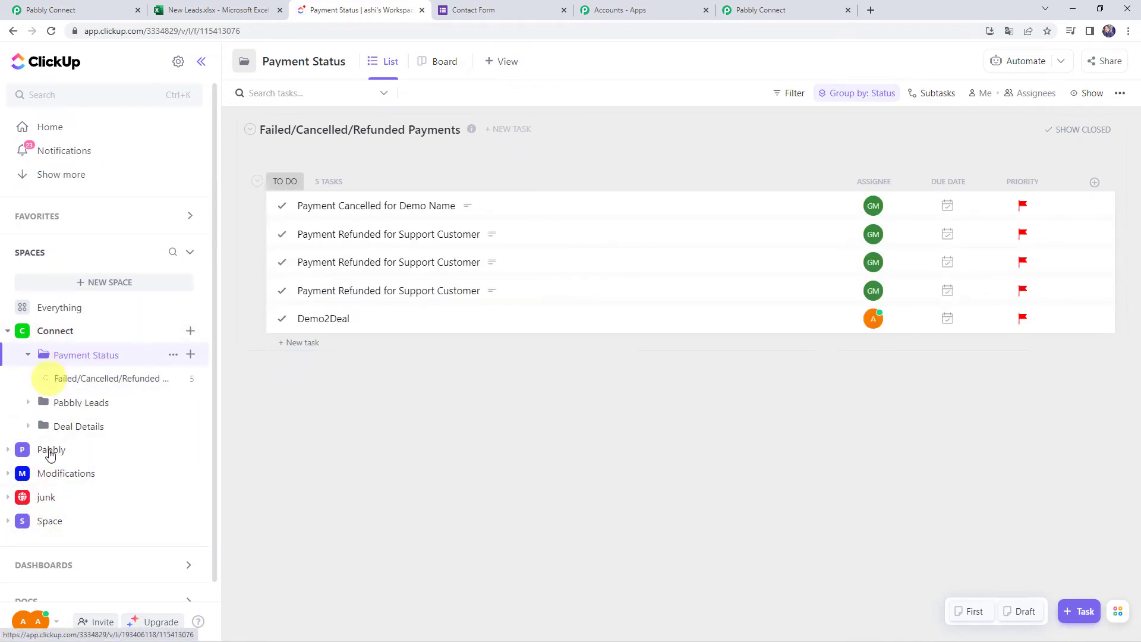
click(89, 403)
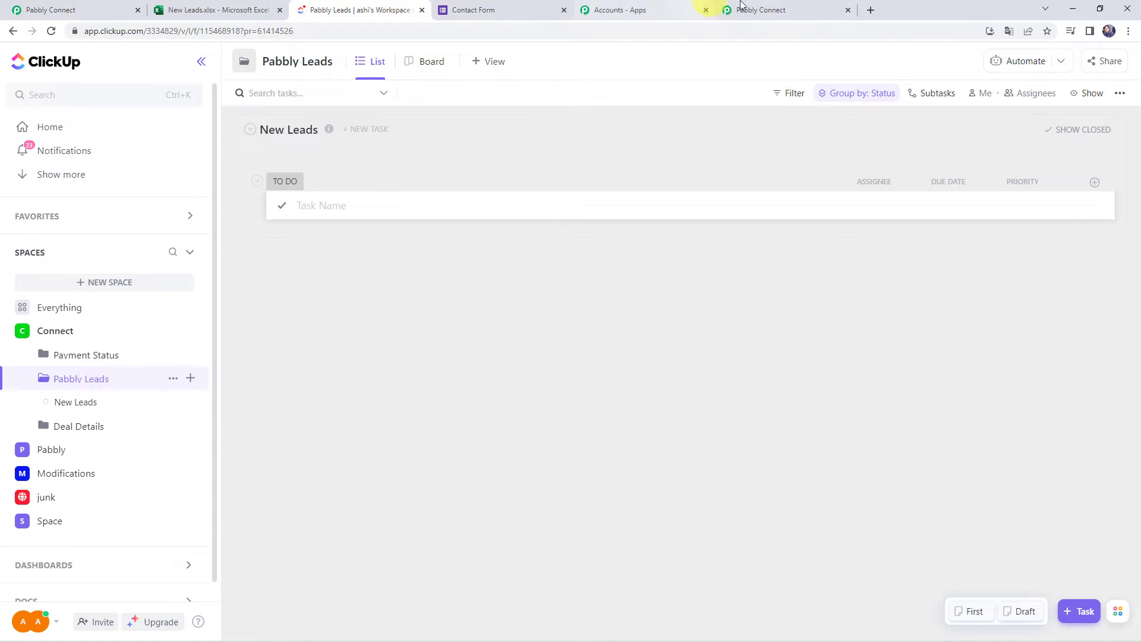
Back in Pabbly Connect, select Connect as the task's space and Pabbly Leads as its folder.
click(770, 9)
click(311, 319)
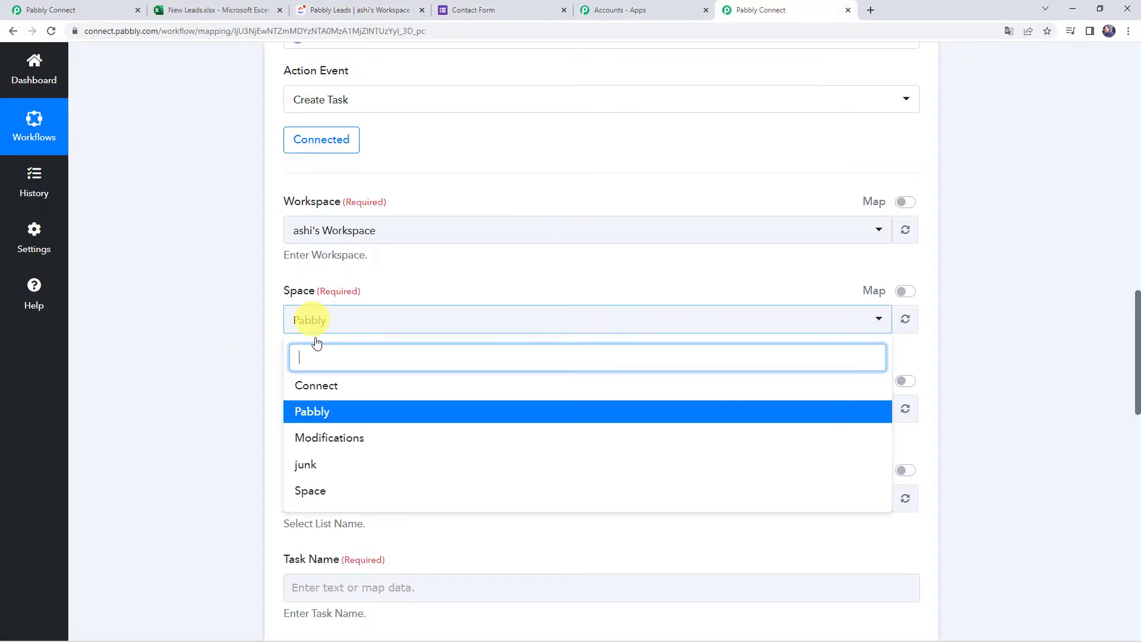
click(320, 389)
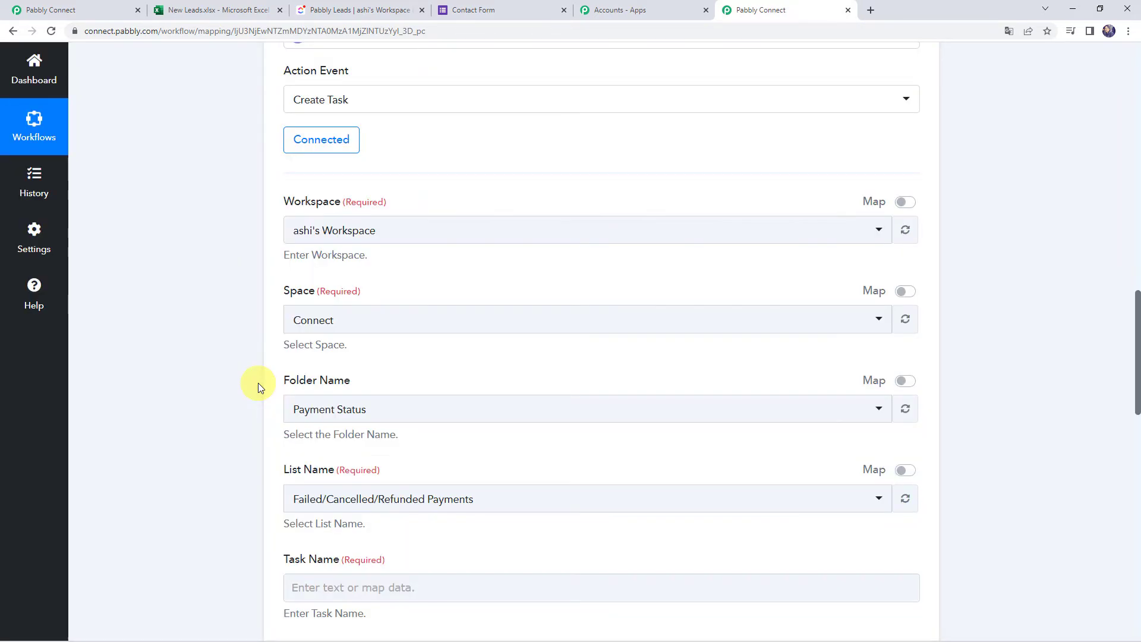
scroll(258, 387, down, 1)
scroll(258, 387, down, 1)
click(308, 289)
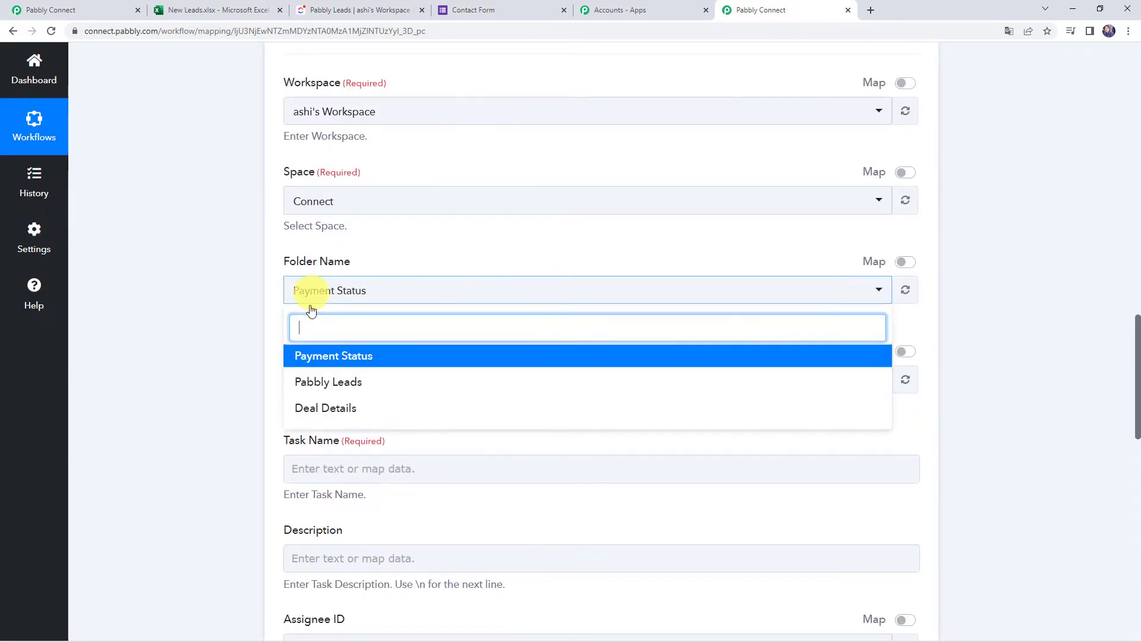
click(316, 385)
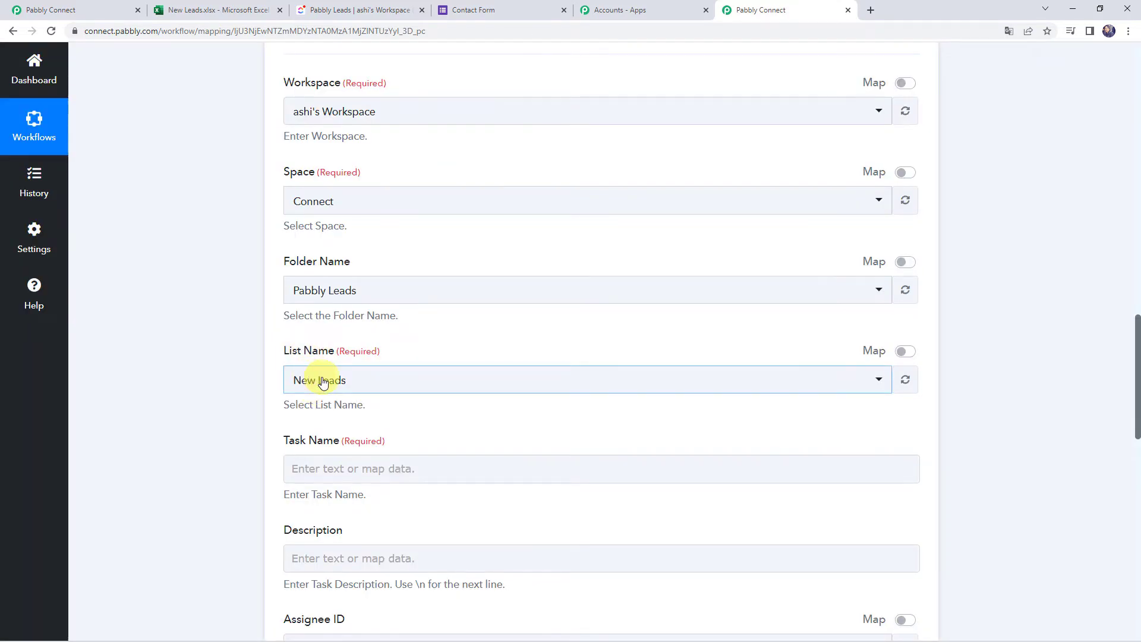
Set the ClickUp task name to "New Lead Received".
scroll(332, 383, down, 2)
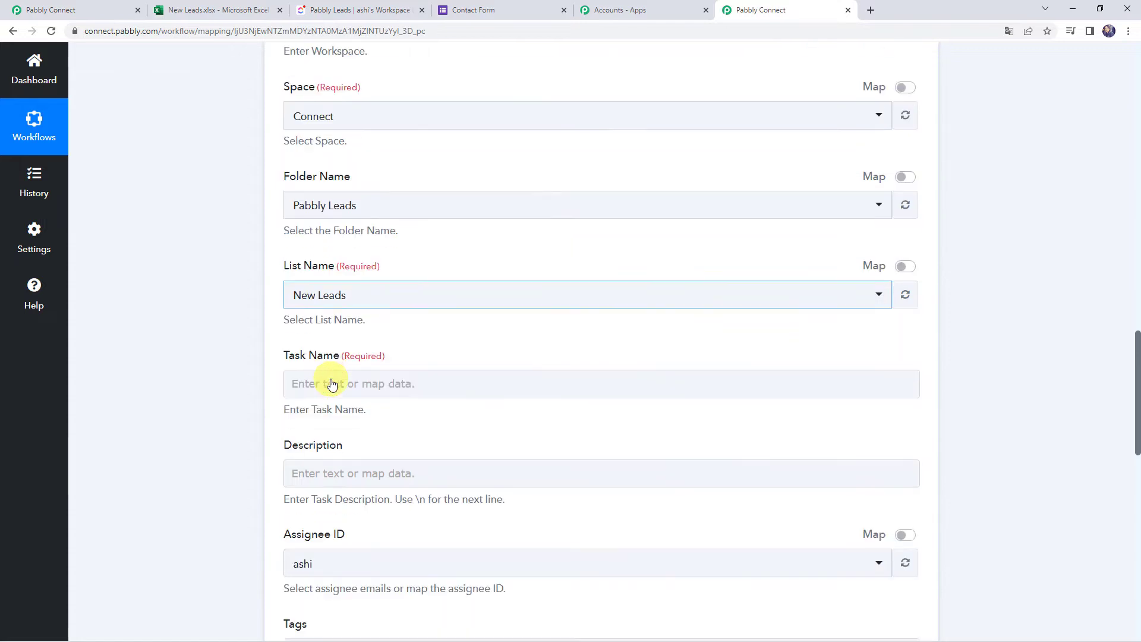
click(353, 350)
scroll(249, 424, down, 1)
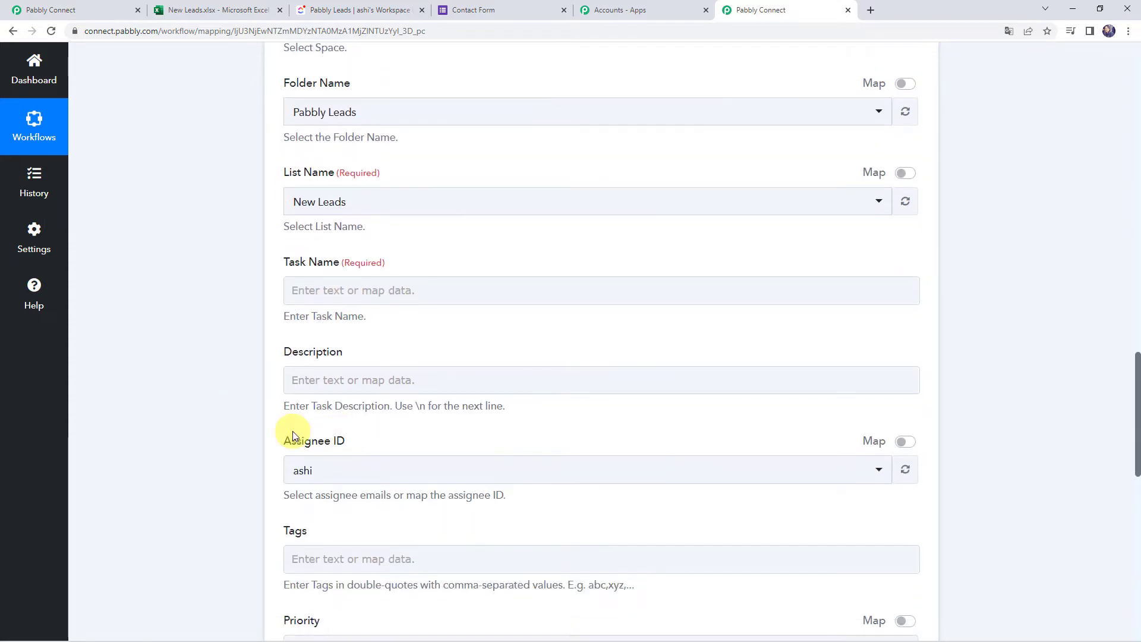
click(345, 306)
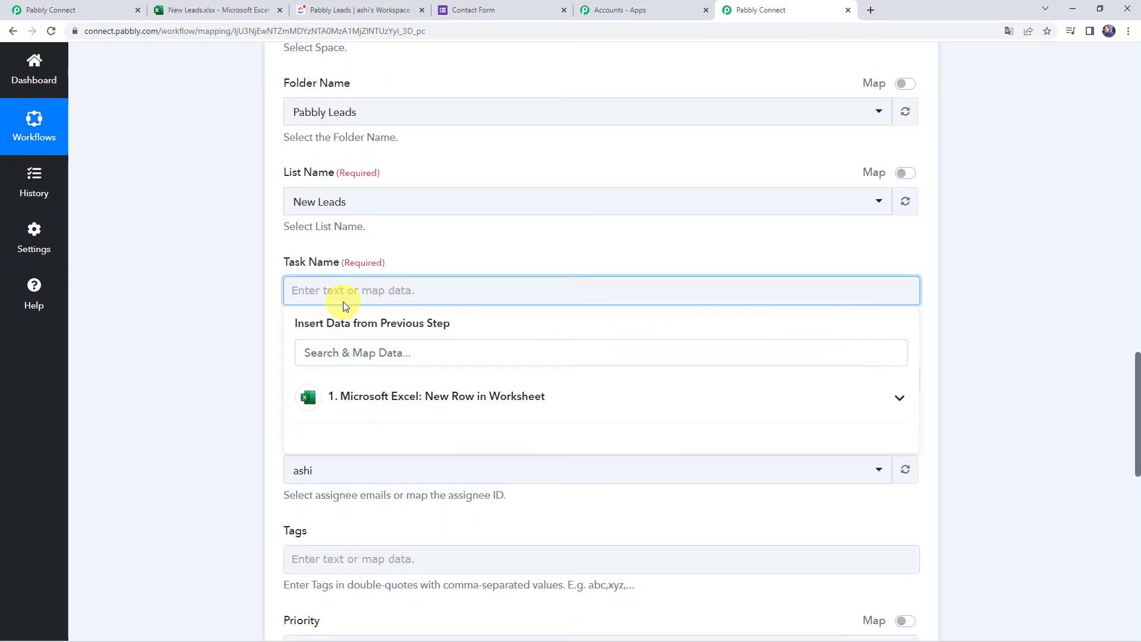
text(New Lead)
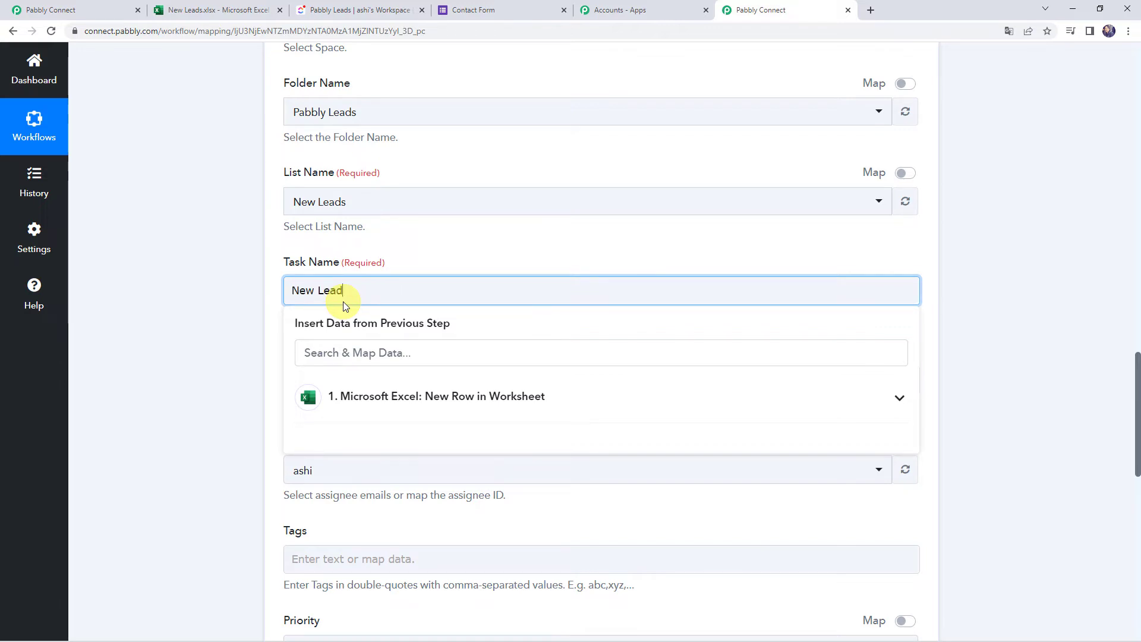
text( Received)
click(214, 369)
Start the ClickUp task description with the label "Name:".
scroll(250, 351, down, 1)
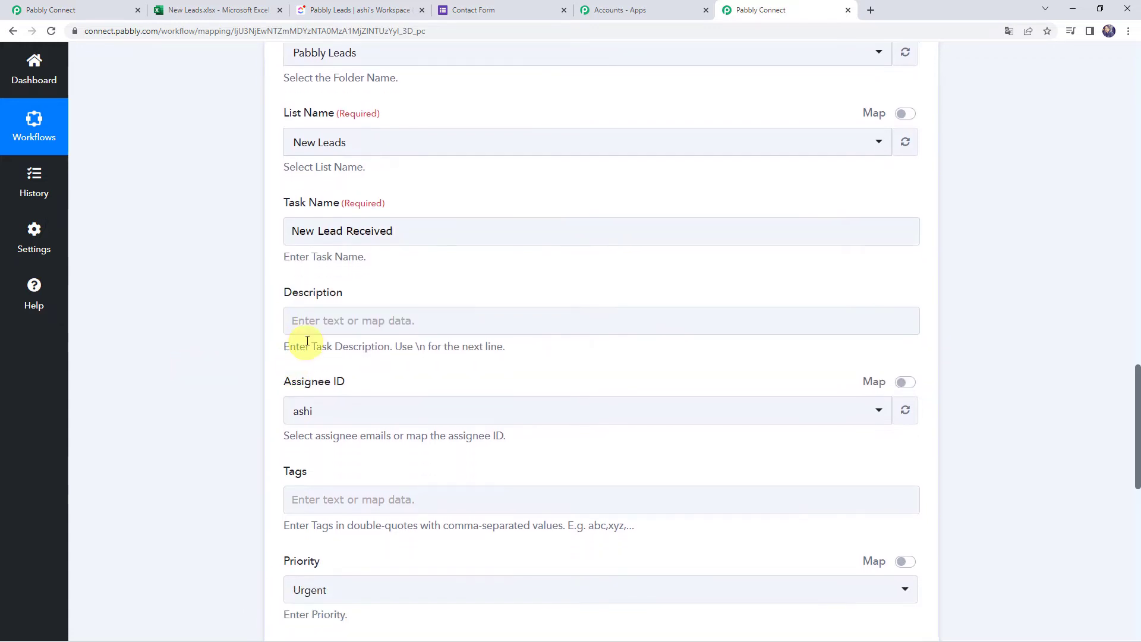
click(306, 319)
click(335, 428)
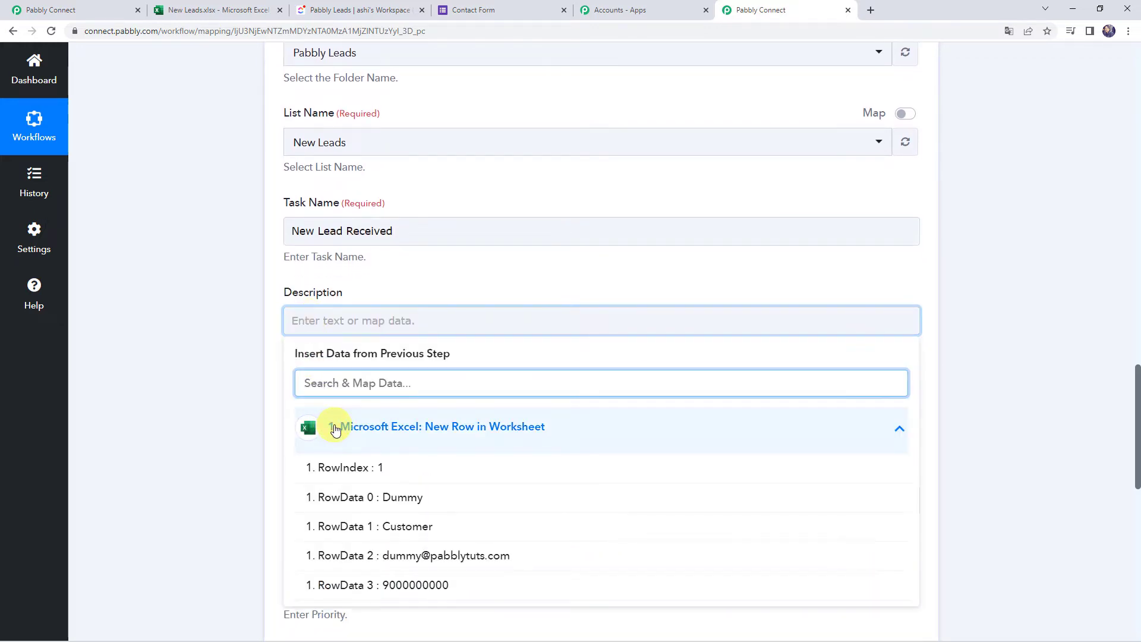
text(Ne)
key(BackSpace)
key(BackSpace)
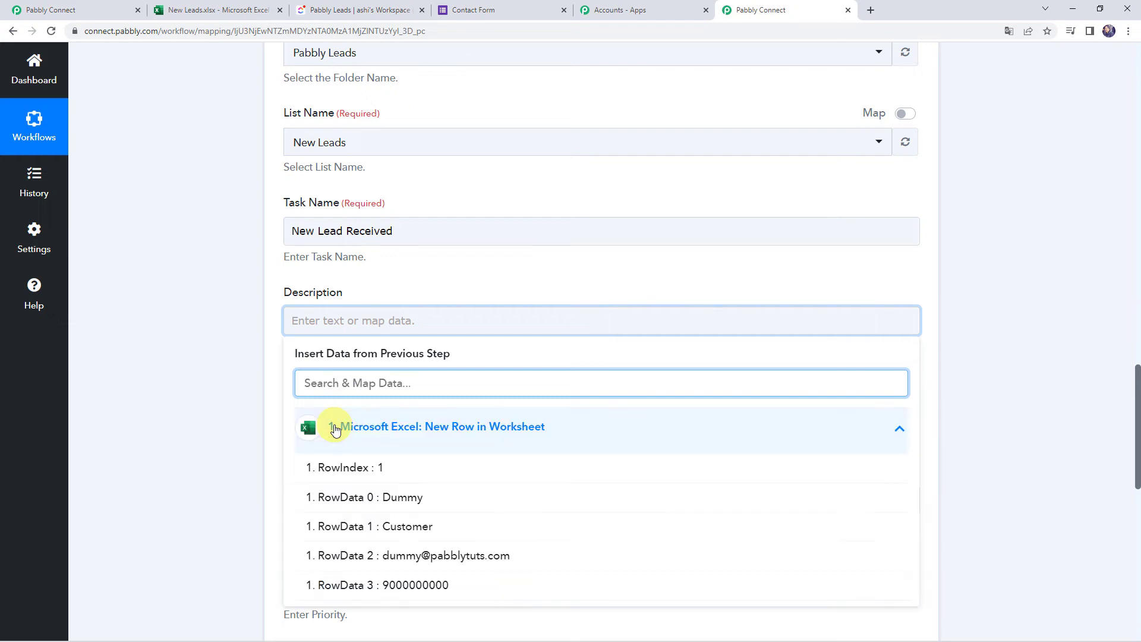
click(305, 316)
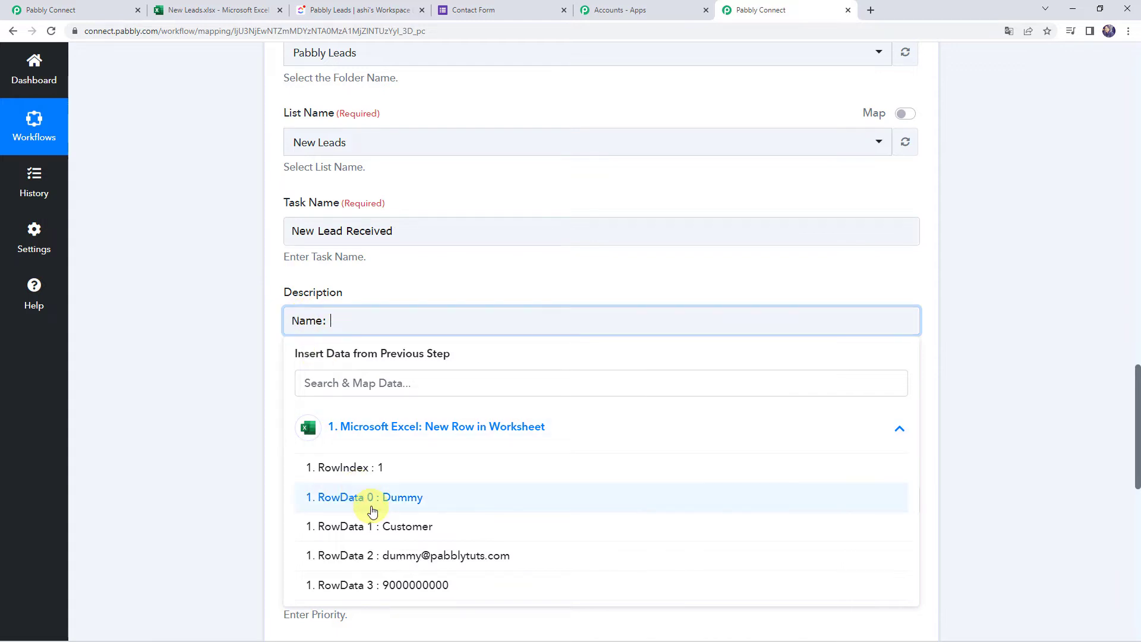
click(191, 483)
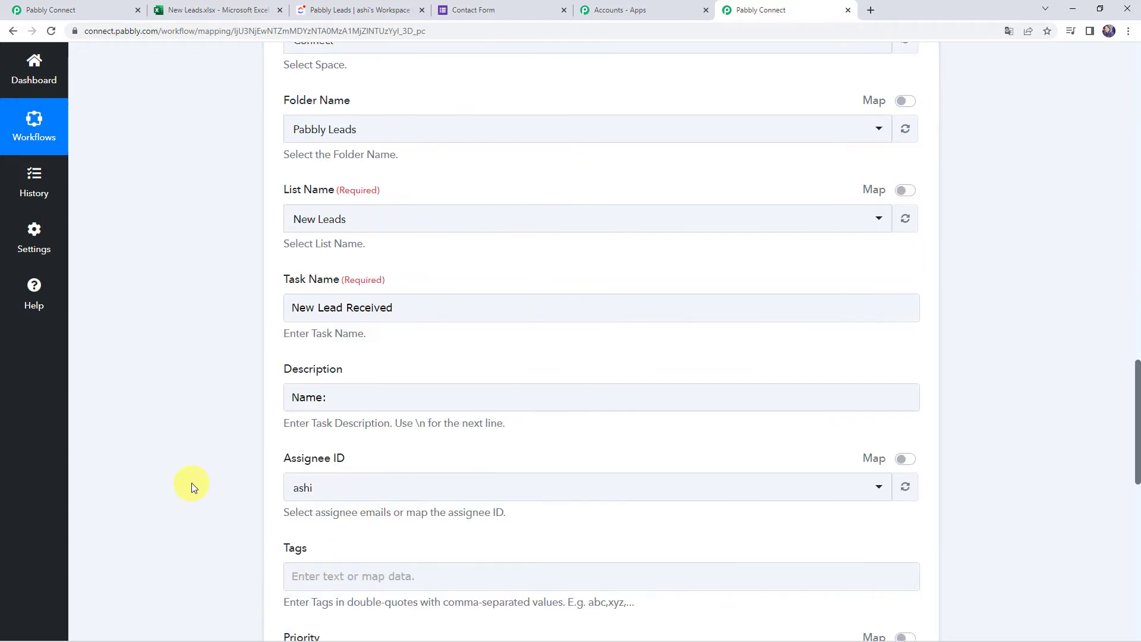
Check the Excel trigger's response fields, and map RowData 0 and RowData 1 after the "Name:" label in the description.
scroll(191, 483, up, 15)
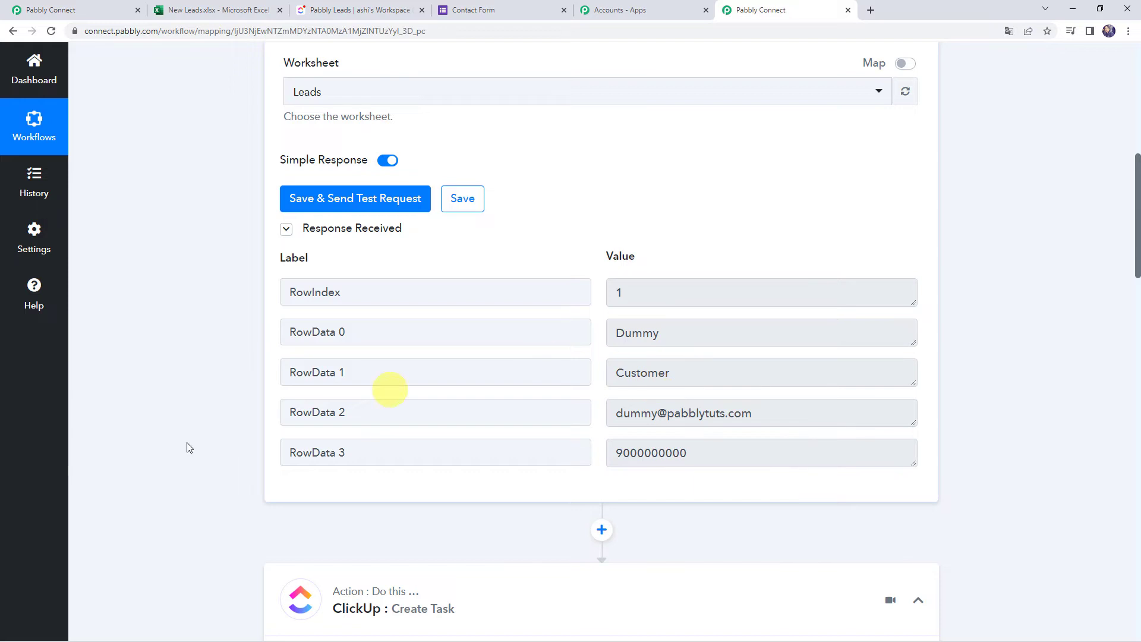
scroll(113, 500, down, 12)
scroll(113, 499, down, 2)
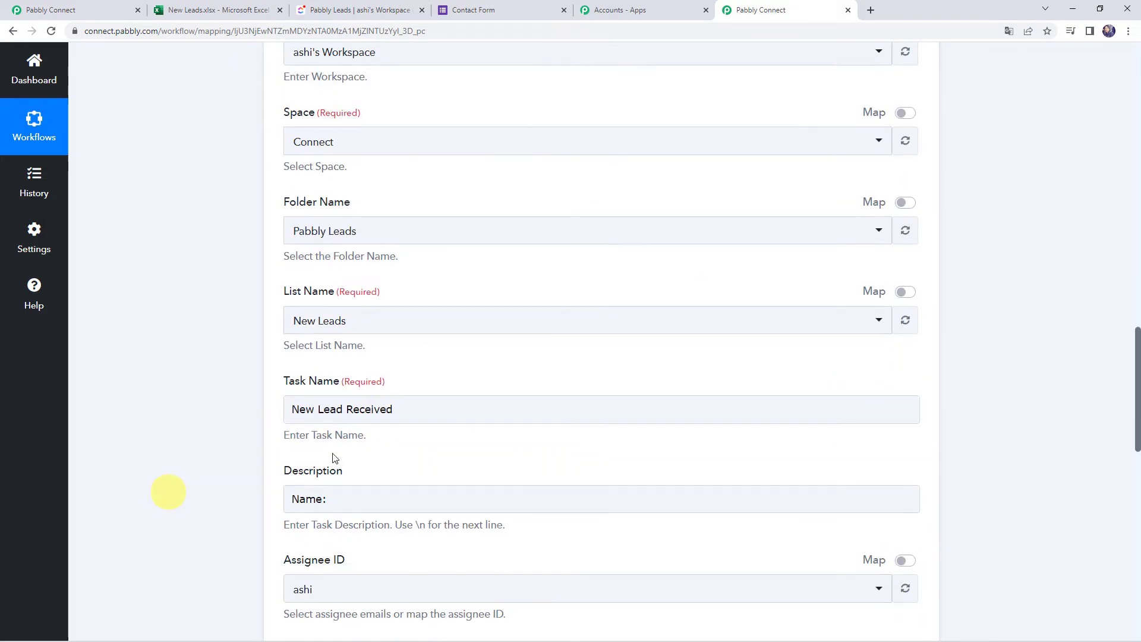
click(335, 498)
scroll(202, 504, down, 2)
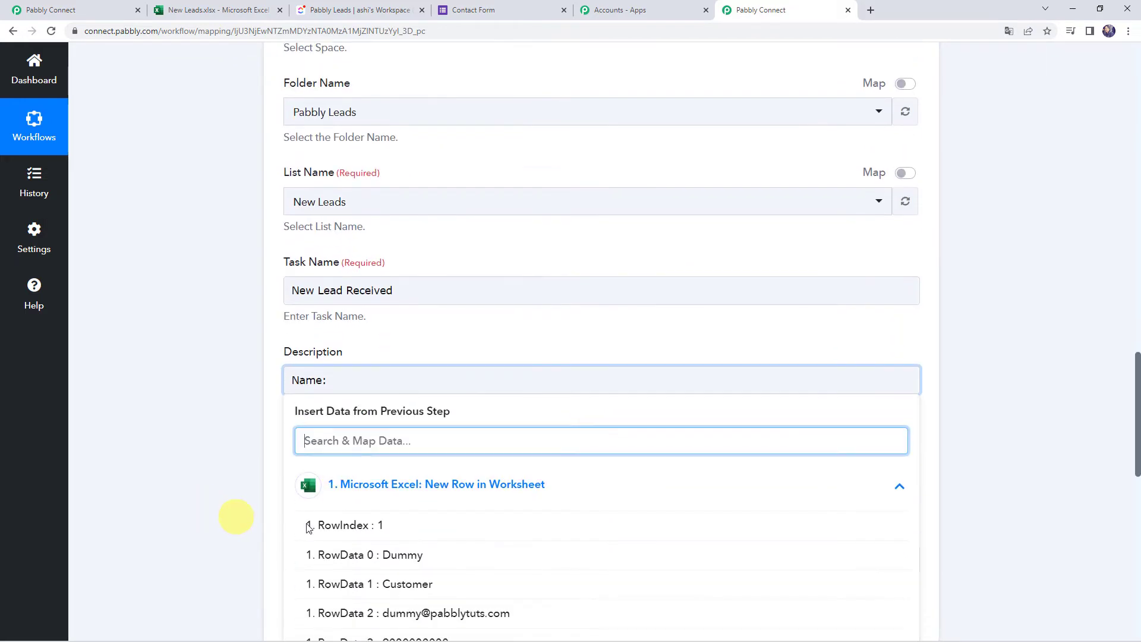
click(360, 556)
scroll(241, 476, down, 2)
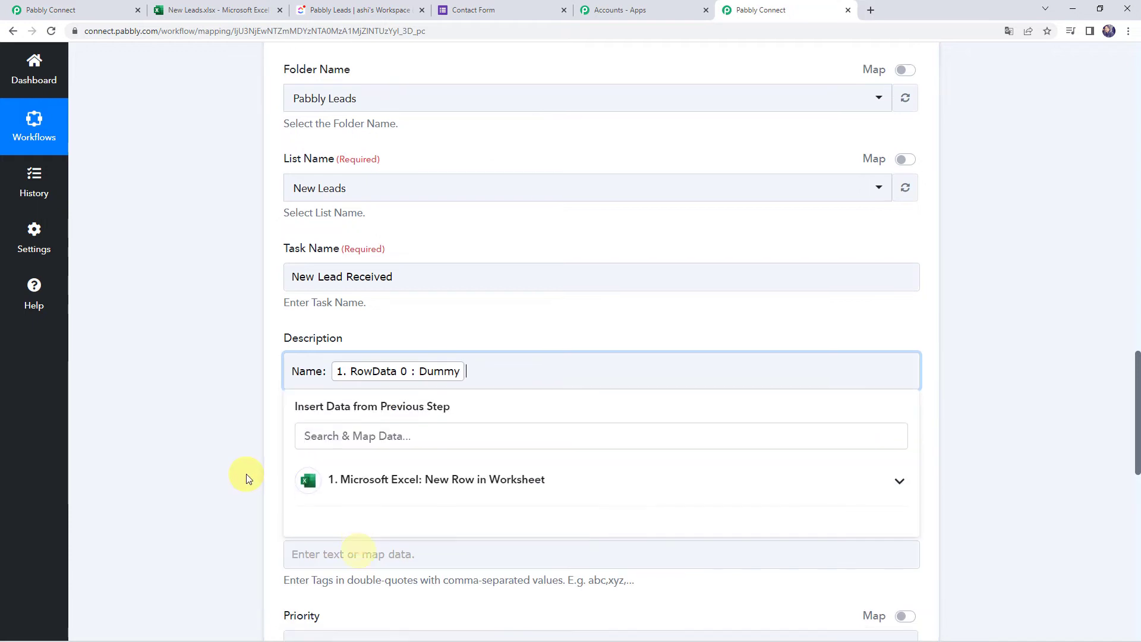
click(437, 336)
click(358, 475)
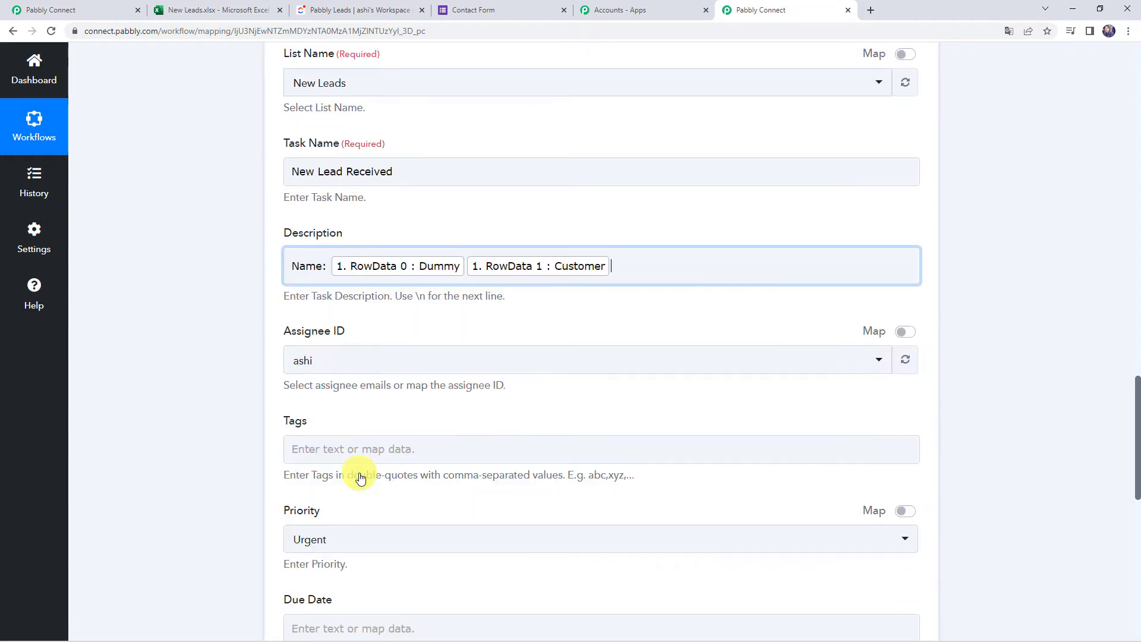
Add an "Email:" line to the task description and map RowData 2 from the Excel trigger to it.
key(Return)
text(Email:)
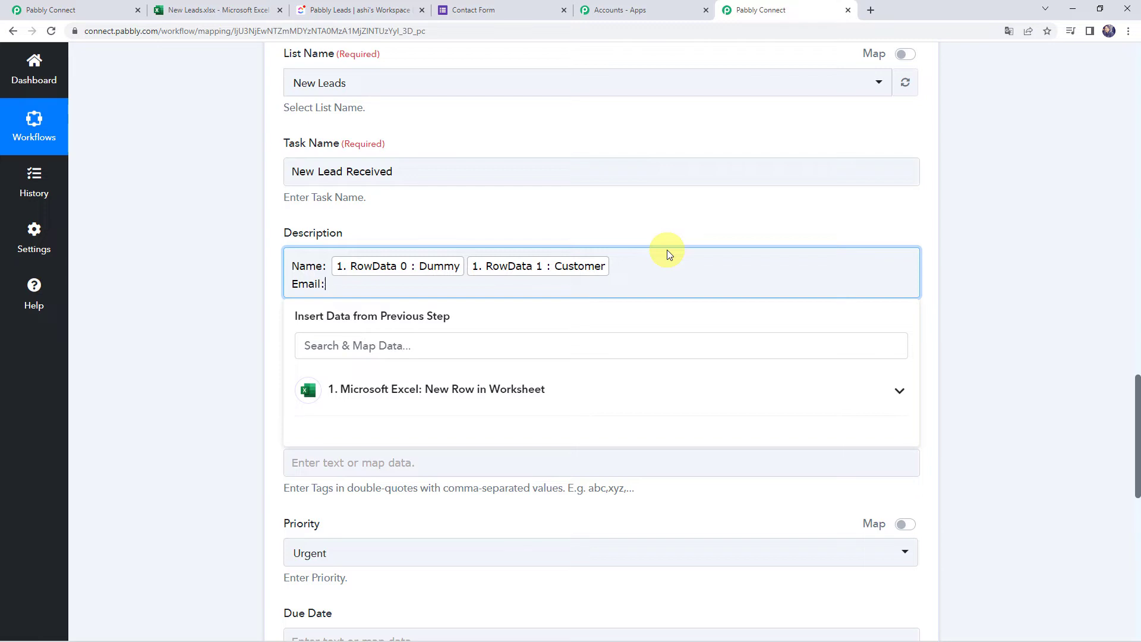
click(369, 388)
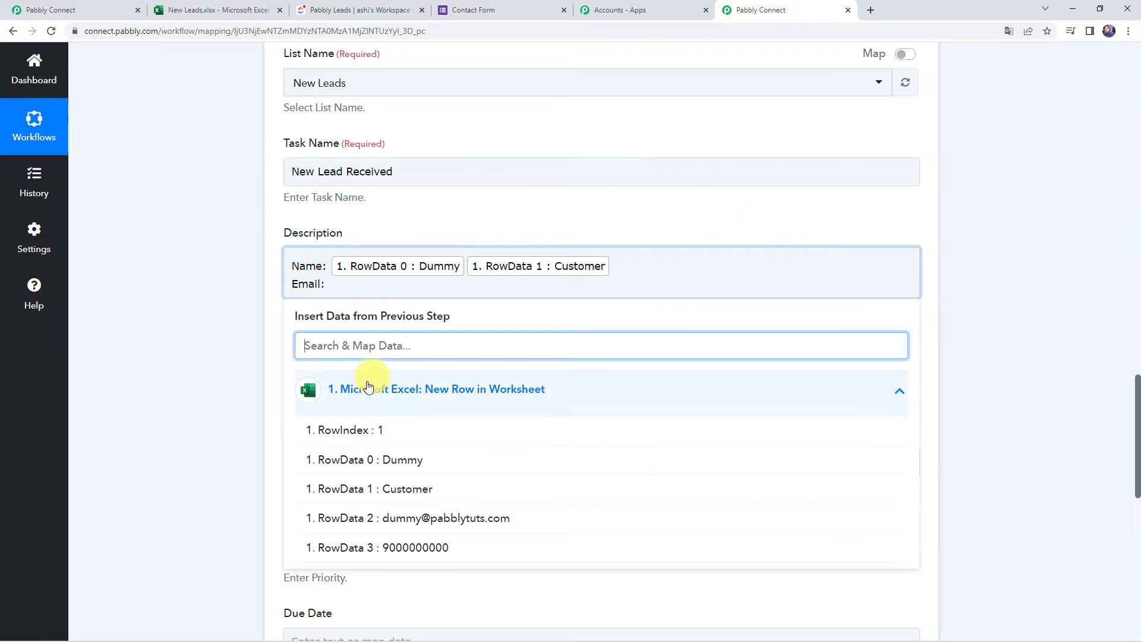
click(413, 519)
Add a "Phone:" line to the task description and map RowData 3 from the Excel trigger to it.
key(Return)
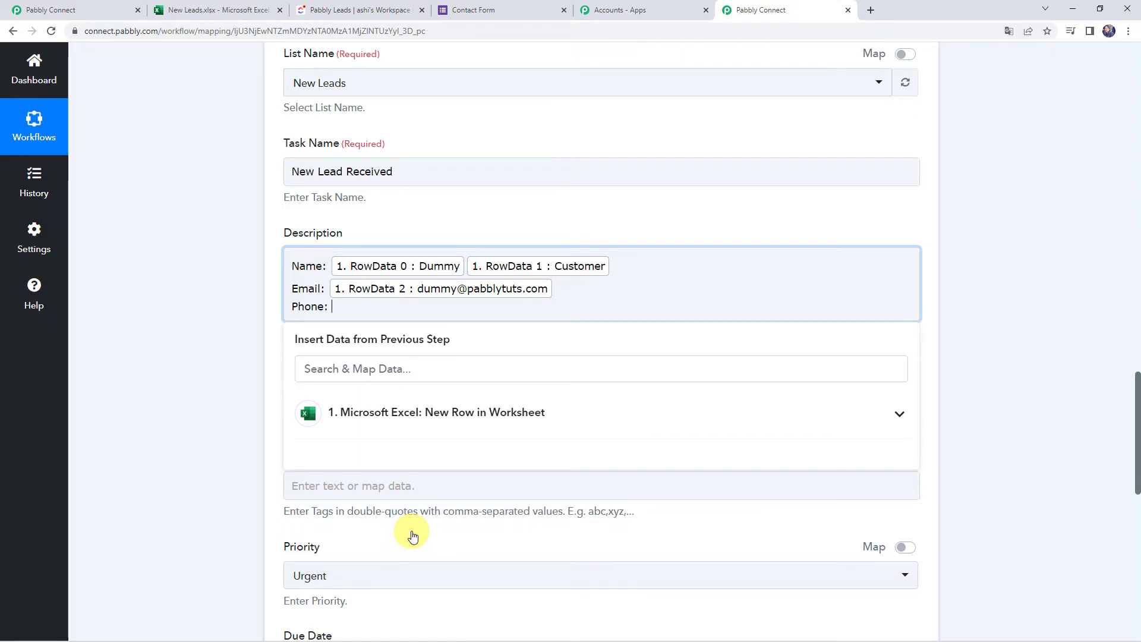
click(412, 425)
click(363, 498)
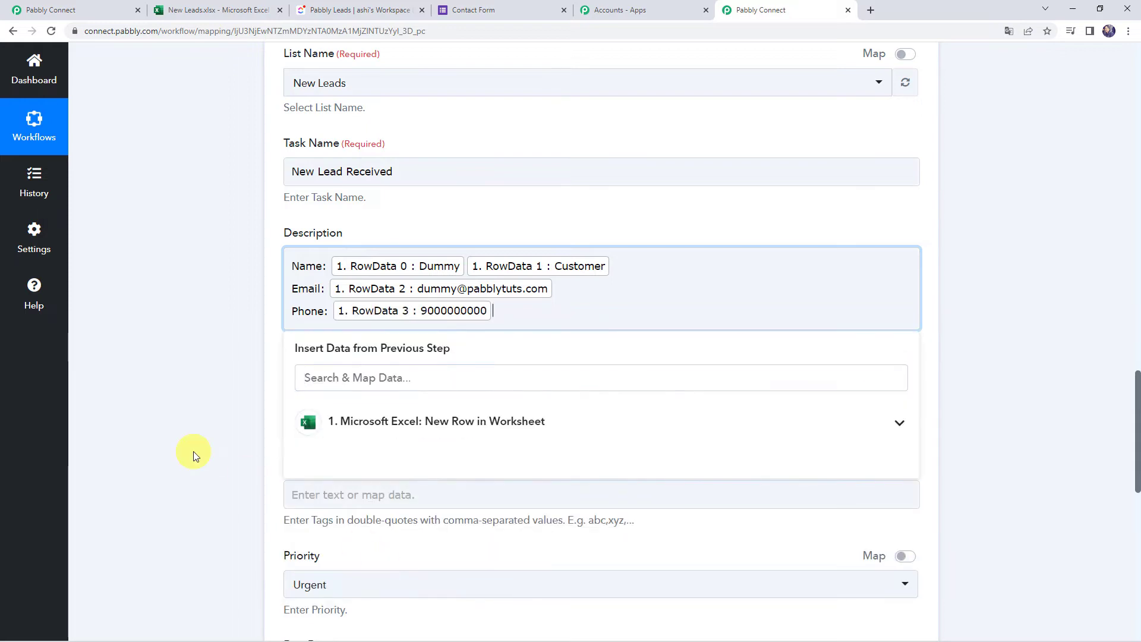
click(194, 452)
Change the task's assignee to the team member who should handle new leads.
scroll(238, 332, down, 2)
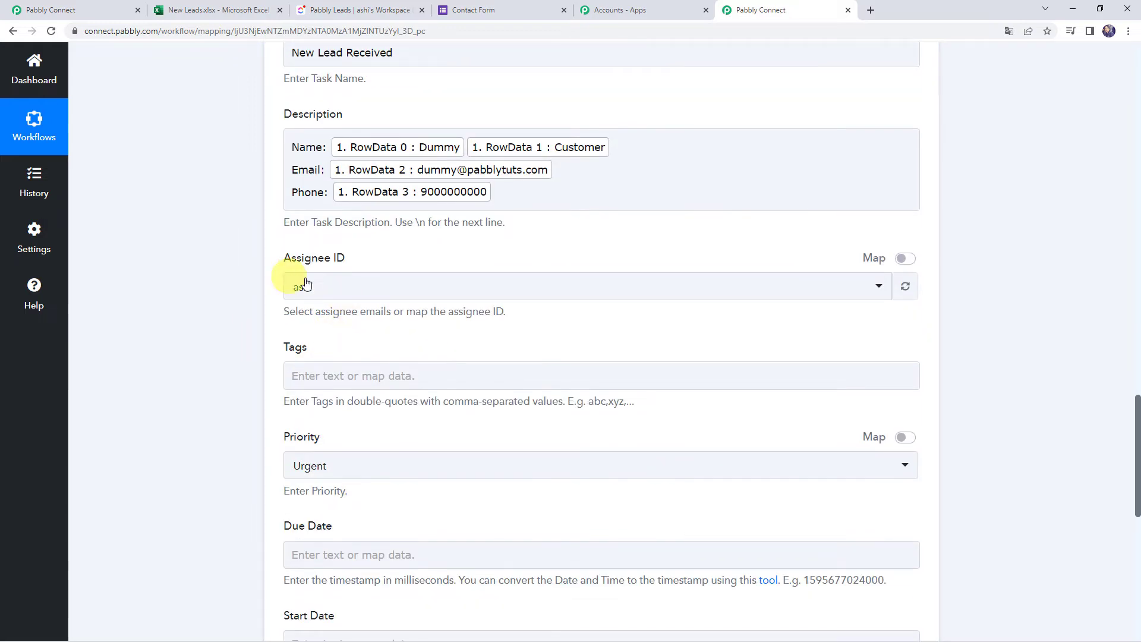
click(302, 285)
click(321, 457)
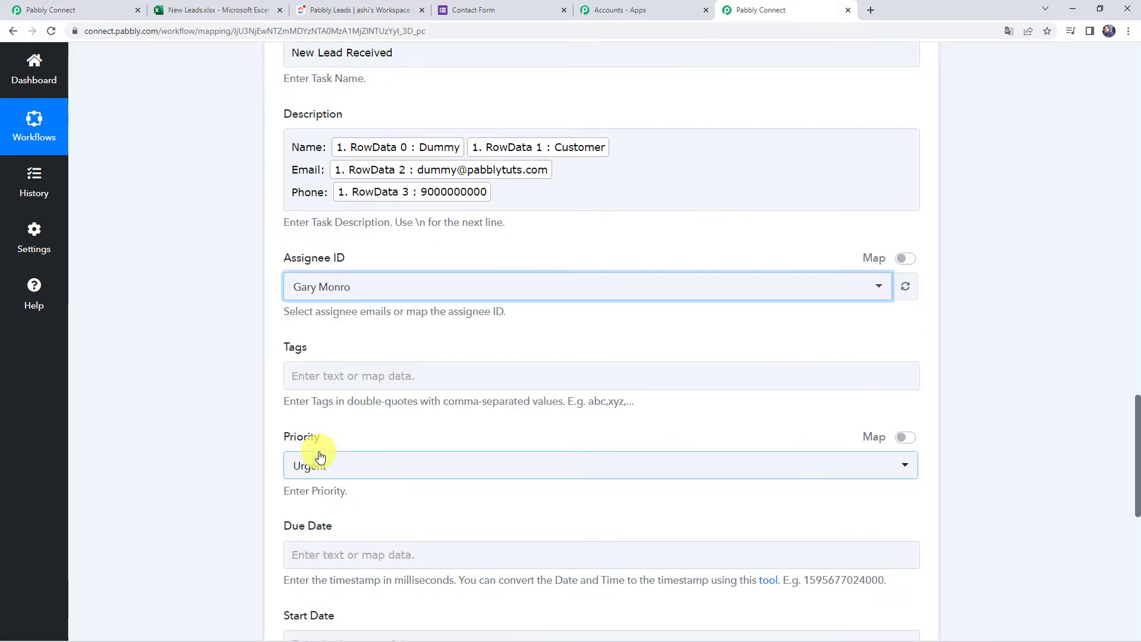
click(344, 288)
click(306, 459)
scroll(209, 429, down, 3)
Leave the tags empty and set the task's priority to High.
click(341, 190)
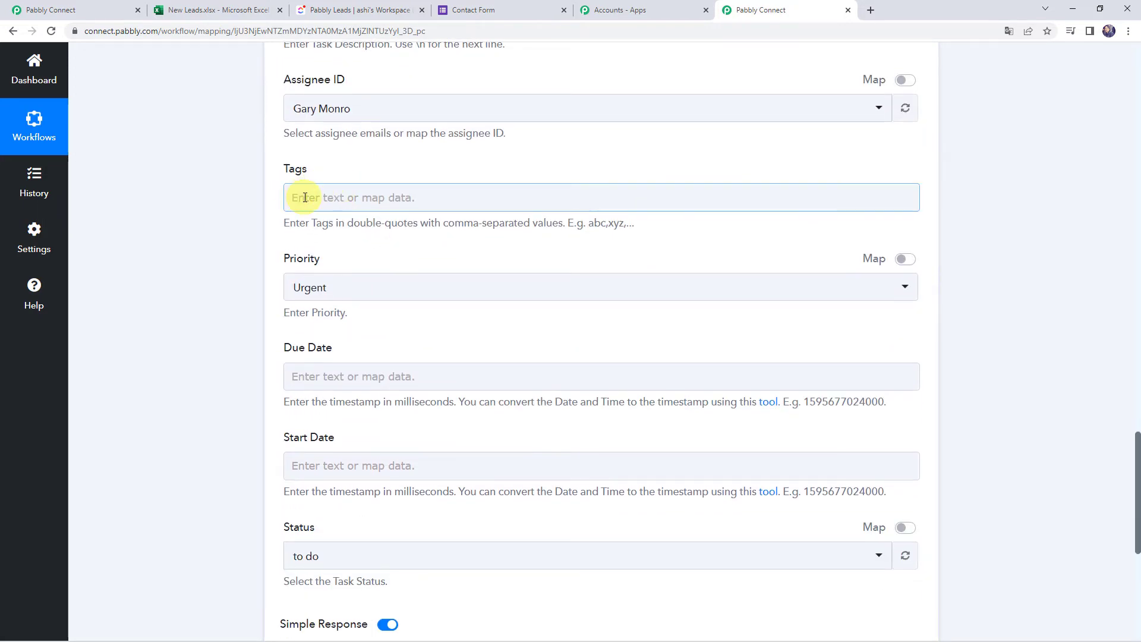
click(330, 287)
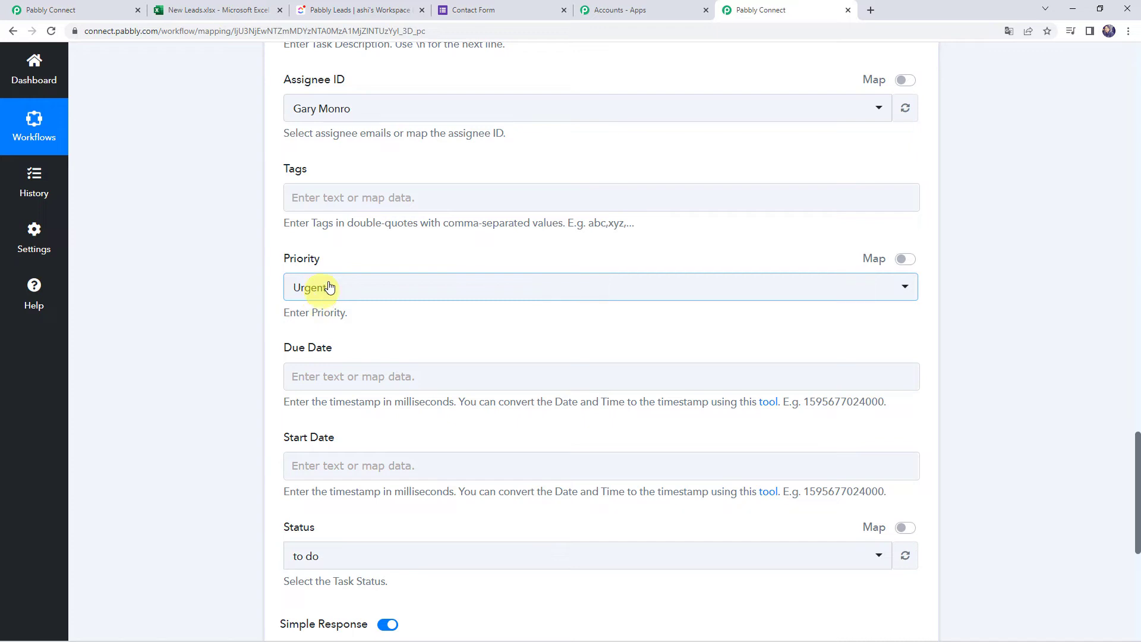
click(331, 288)
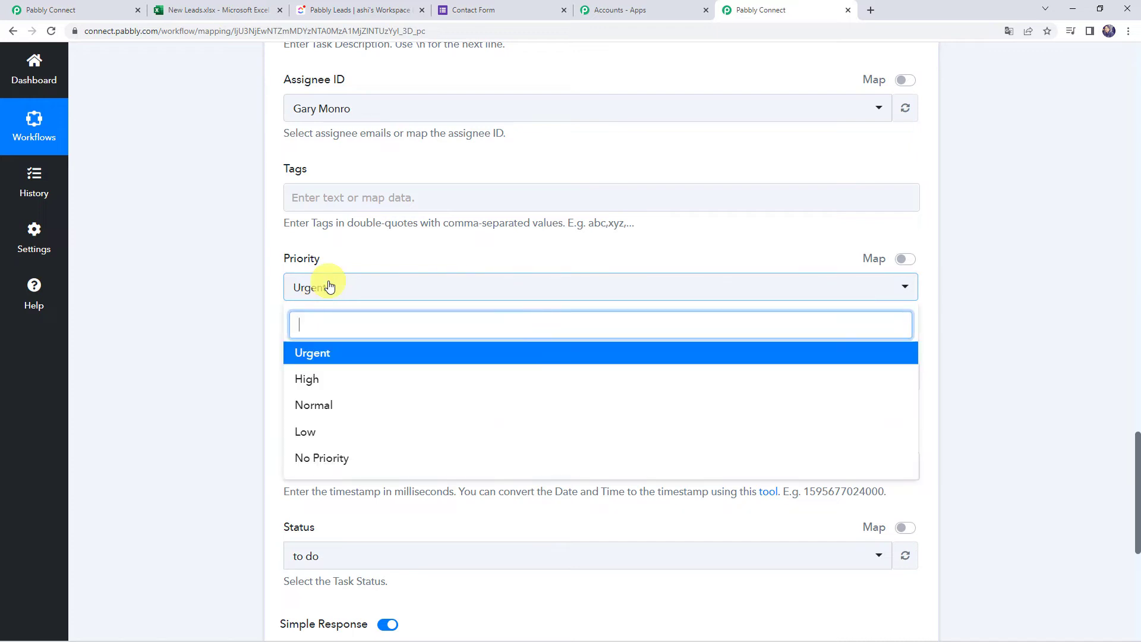
click(319, 379)
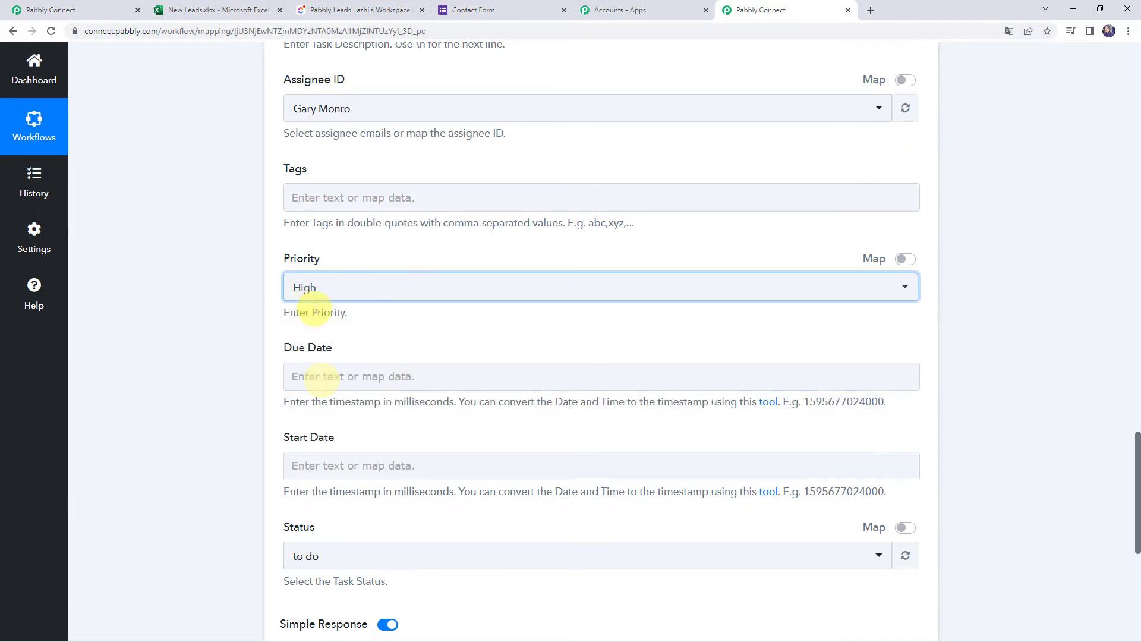
Keep the task status as "to do", then save the ClickUp action and send a test request.
scroll(309, 302, down, 2)
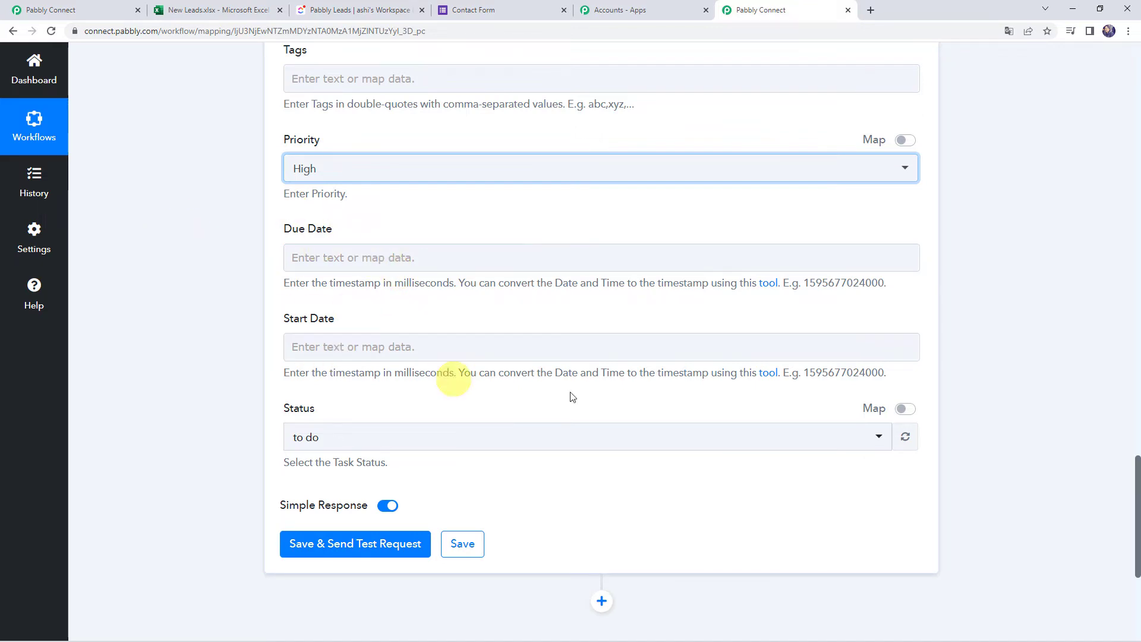
click(316, 440)
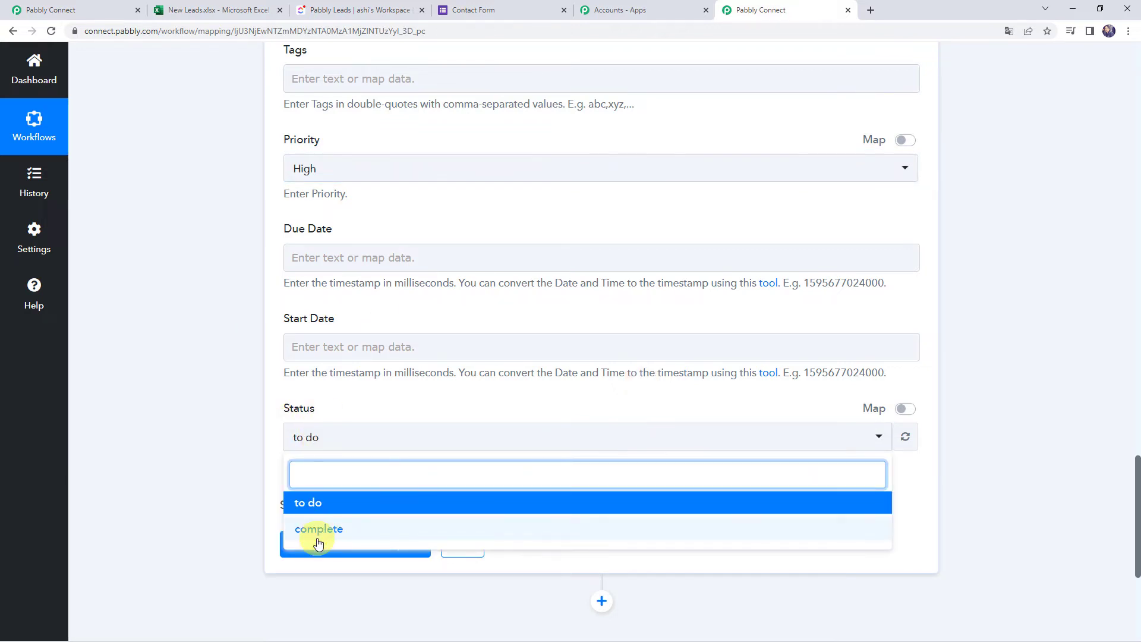
click(315, 511)
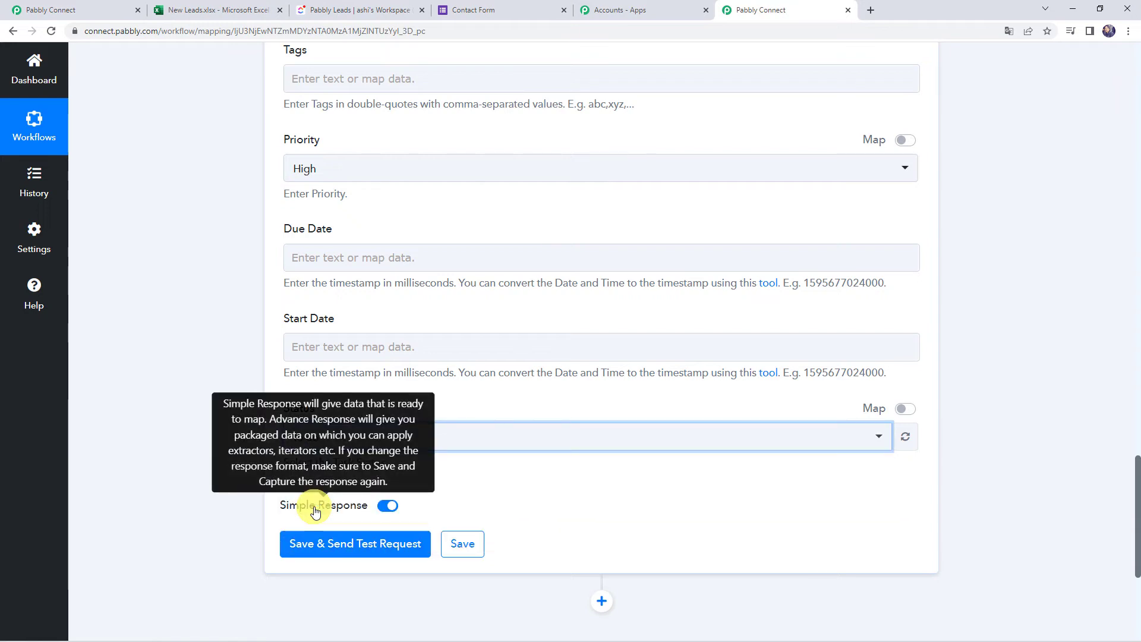
click(338, 556)
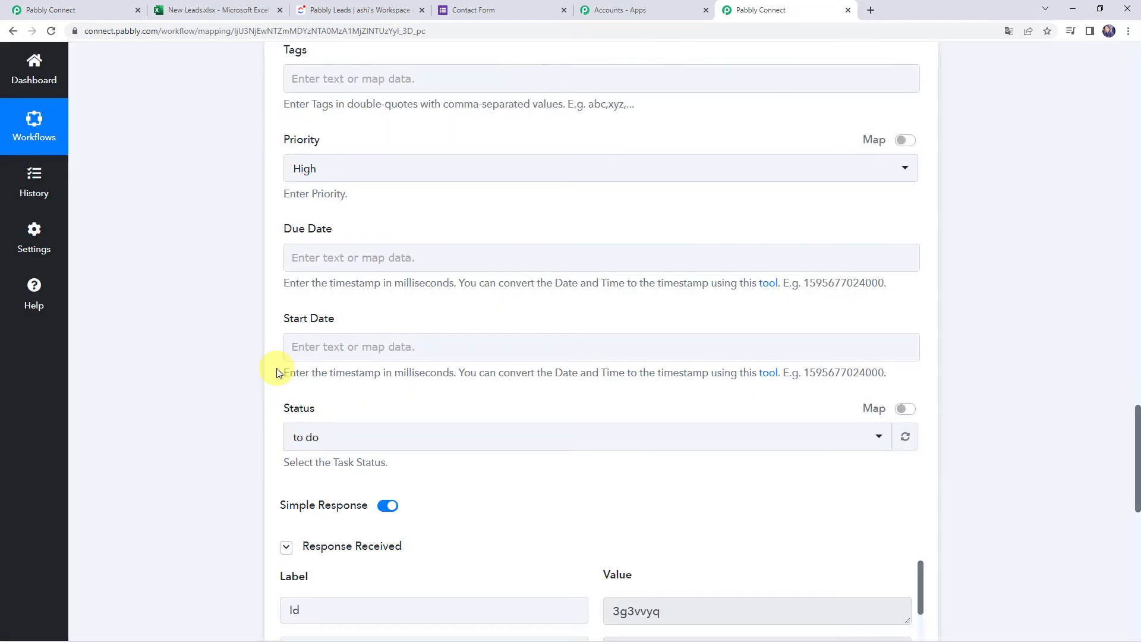
scroll(101, 386, down, 3)
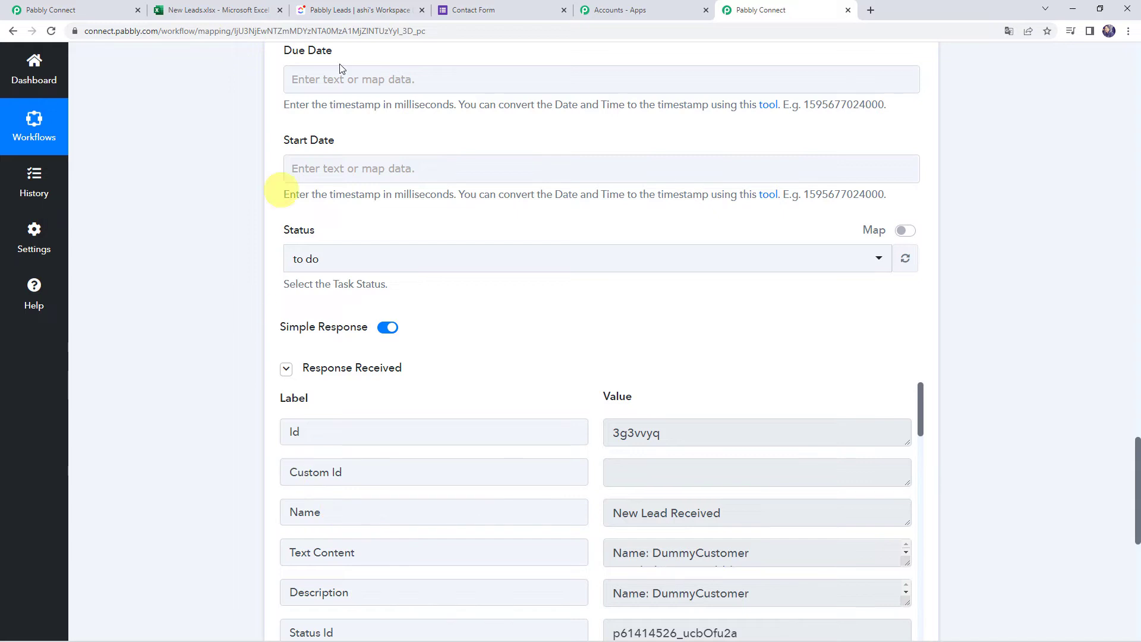
Refresh the Pabbly Leads folder in ClickUp and open the New Lead Received task to check its description.
click(360, 9)
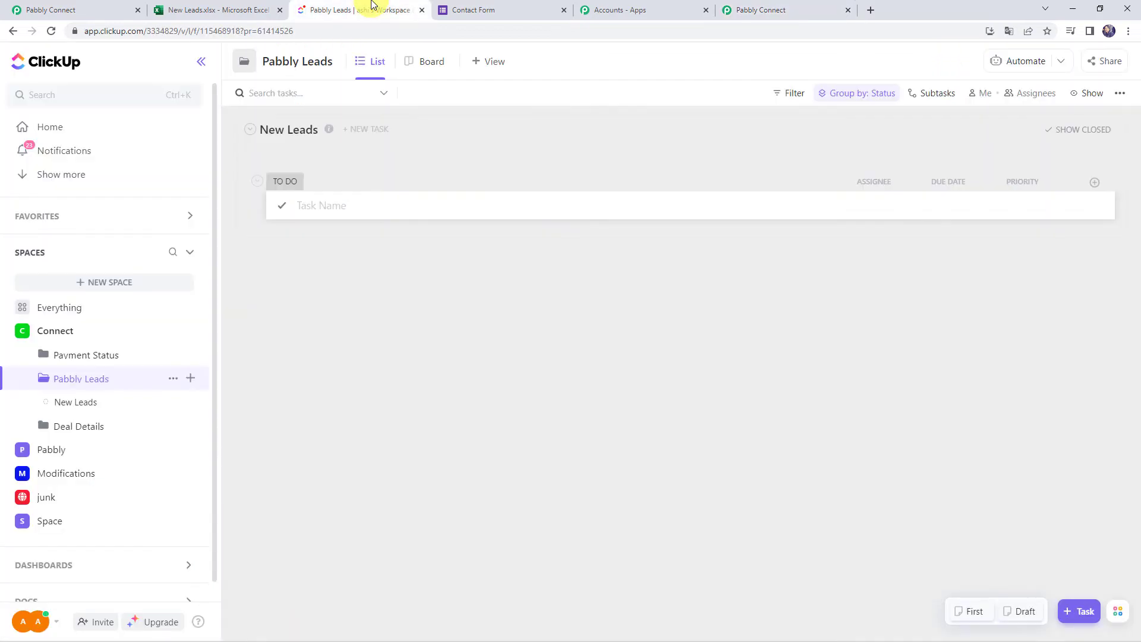
click(53, 31)
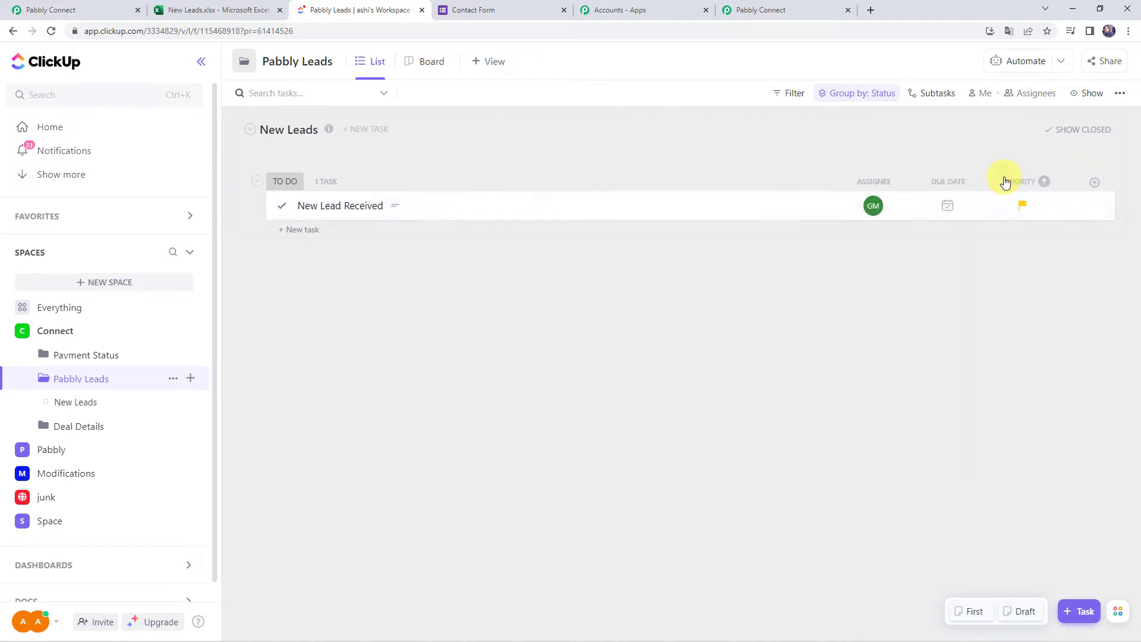
click(315, 216)
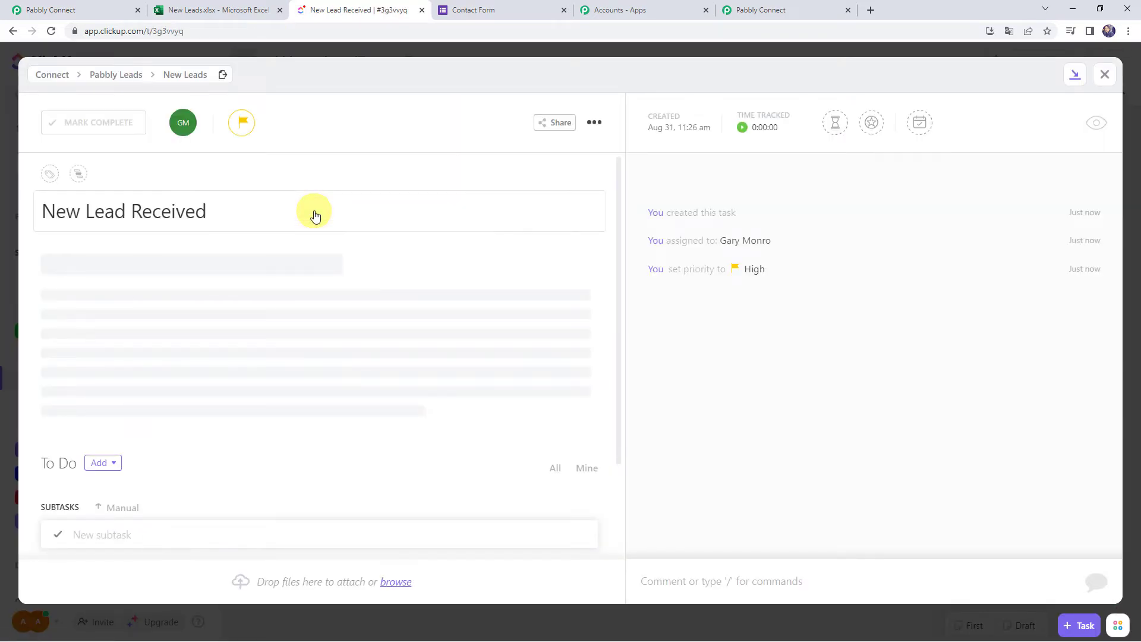
drag(168, 255, 22, 253)
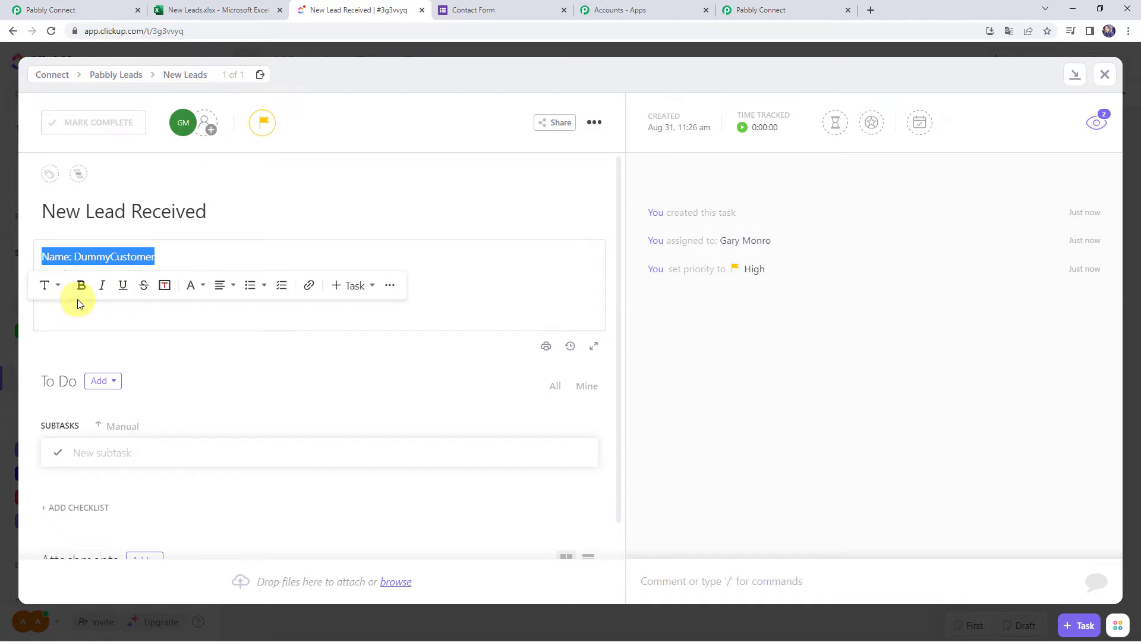
click(81, 323)
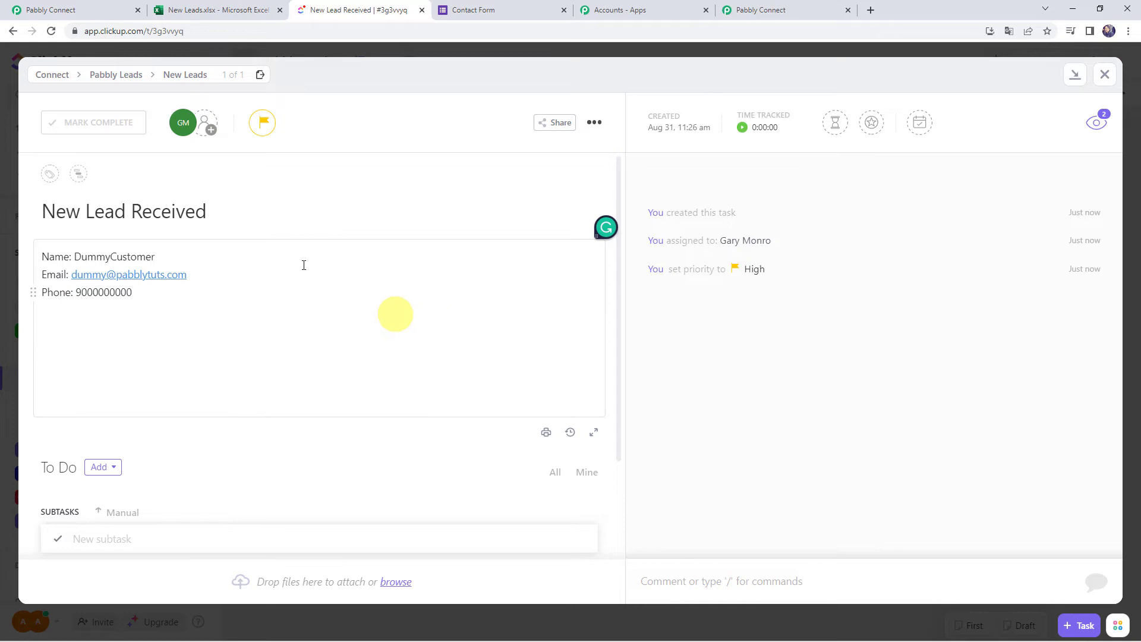
Compare the ClickUp task's details with the lead's row in the Leads worksheet in Excel.
click(177, 9)
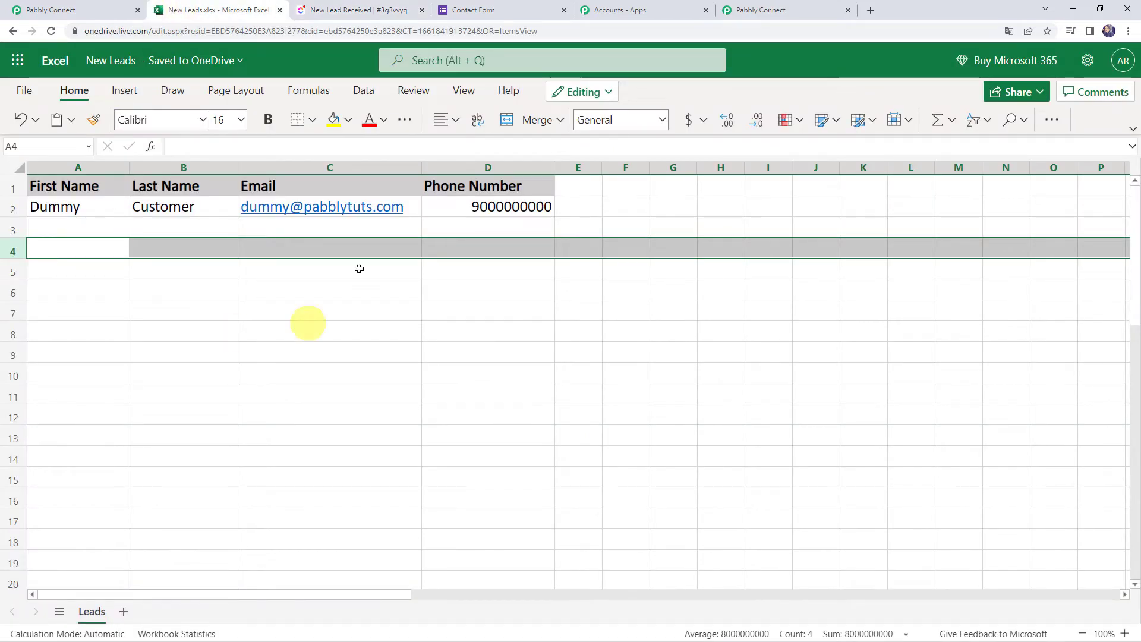
click(235, 314)
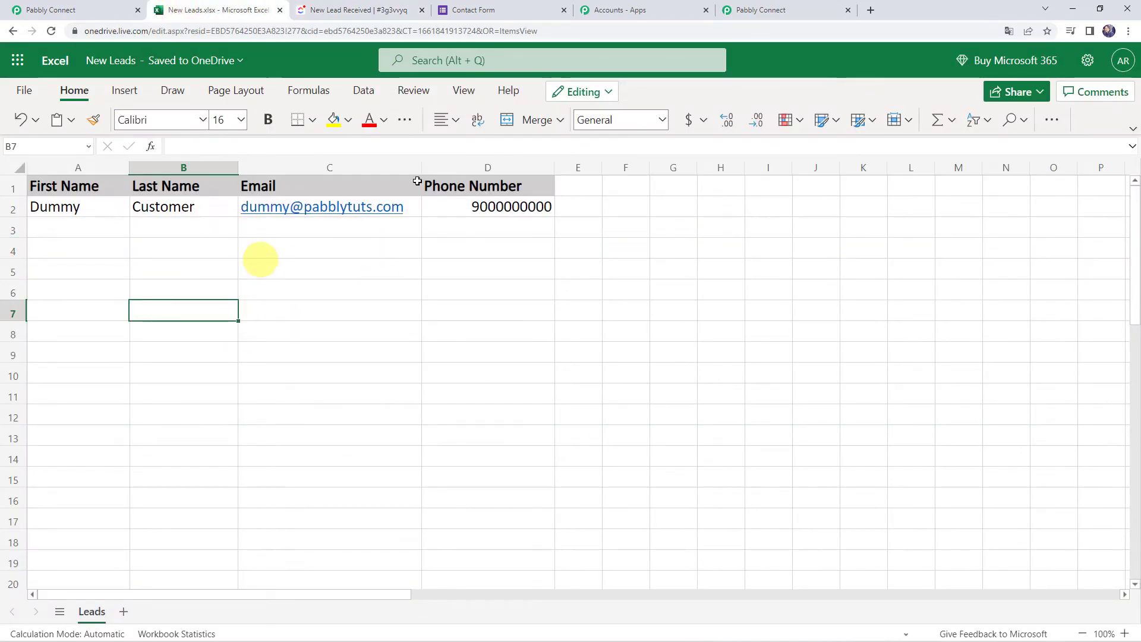
click(344, 9)
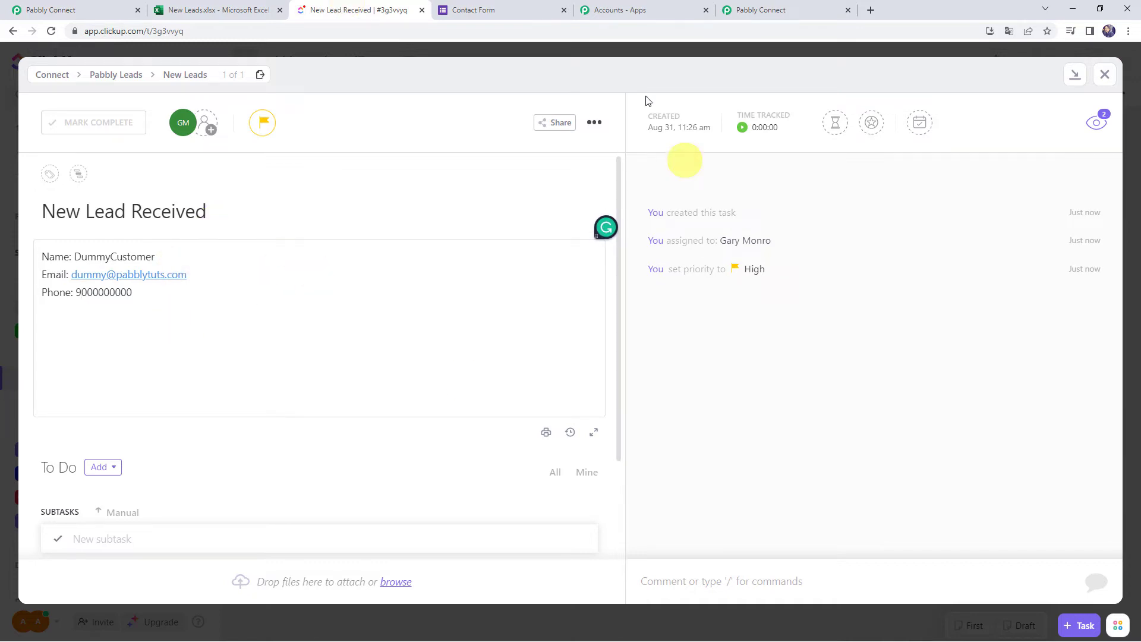
Switch back to Pabbly Connect and review the Microsoft Excel trigger at the start of the workflow.
click(760, 10)
scroll(198, 397, up, 20)
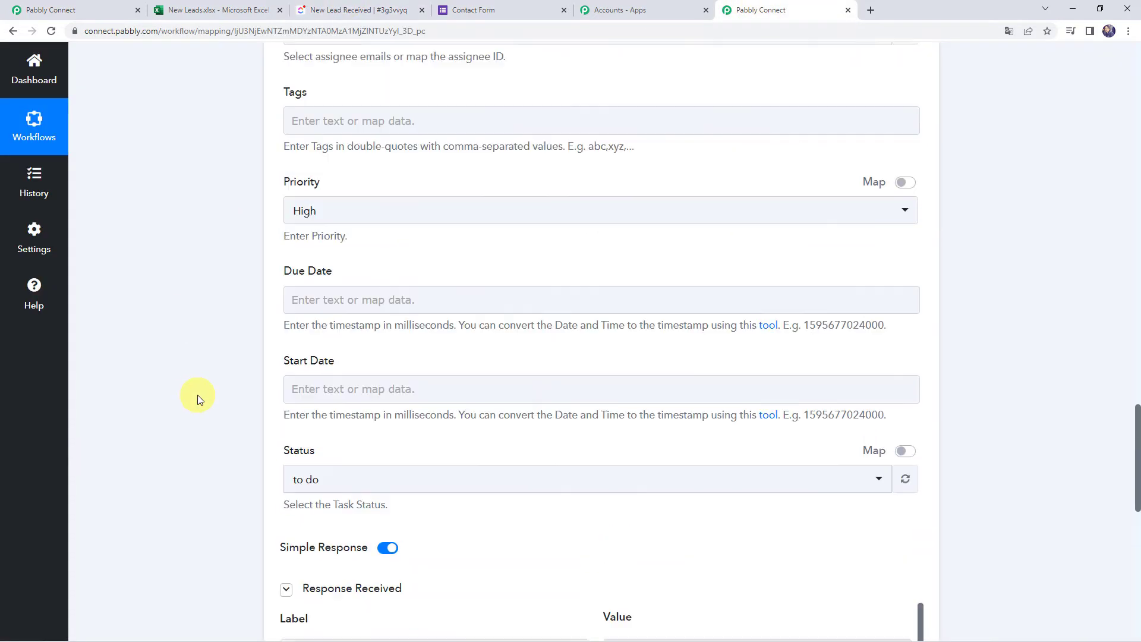
scroll(198, 395, up, 10)
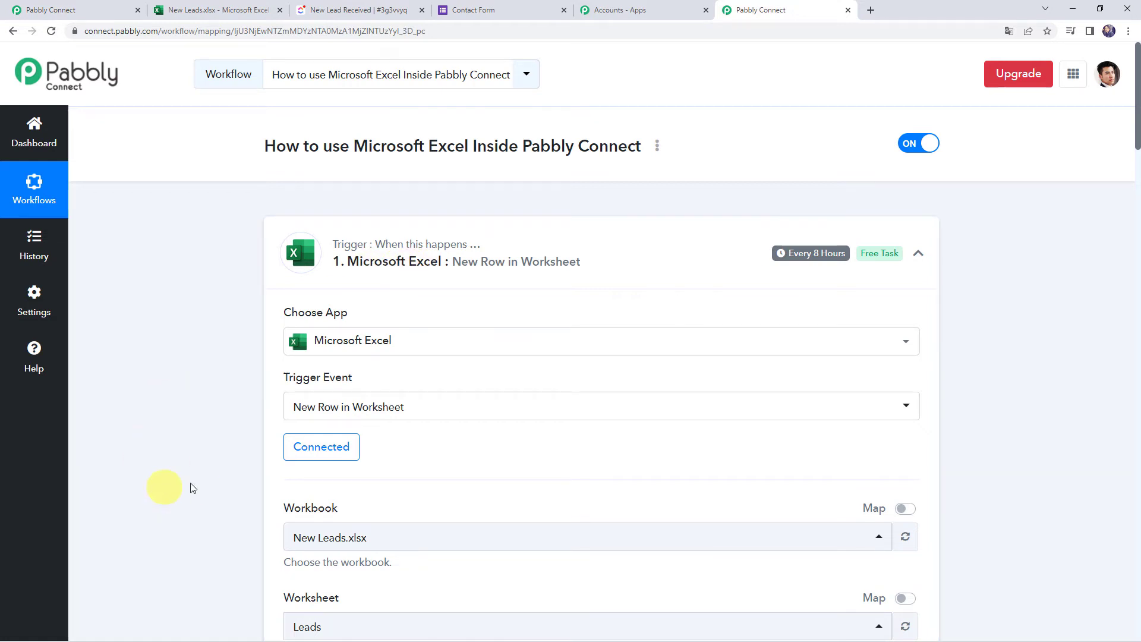
scroll(166, 451, down, 3)
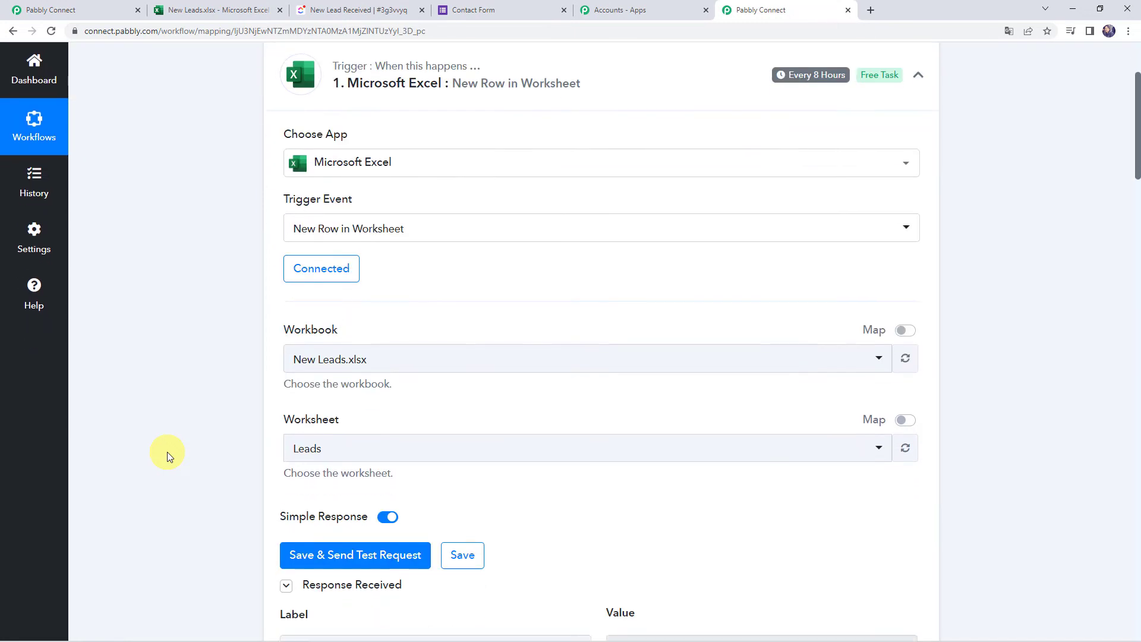
scroll(166, 452, down, 5)
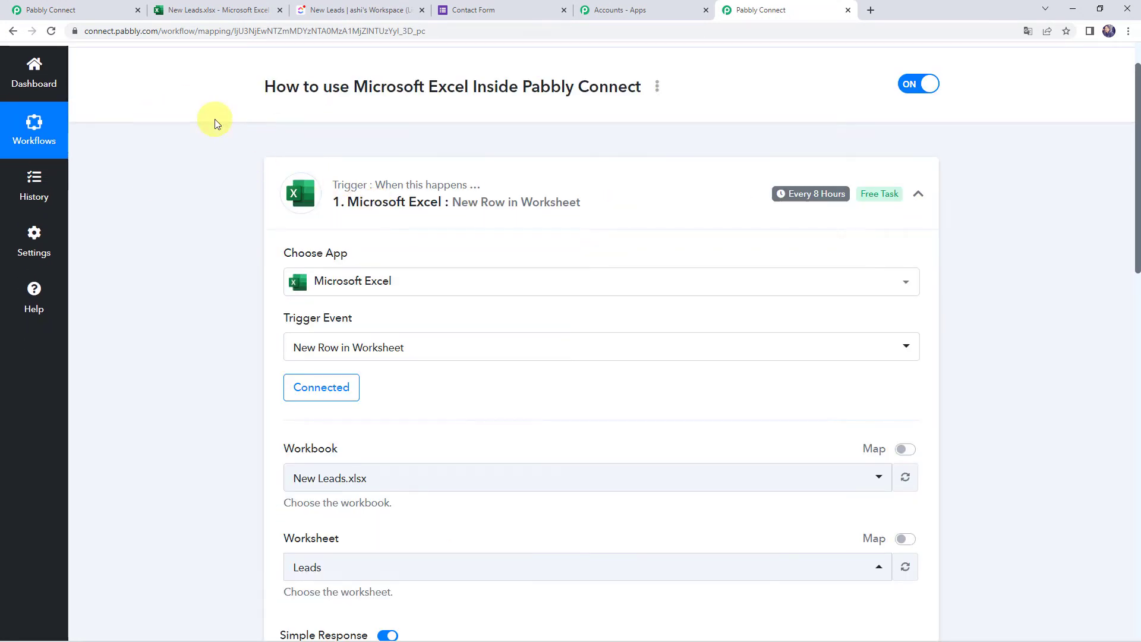
Switch to the Google Forms workflow and compare its trigger's captured response with the columns of the Leads worksheet in Excel.
click(94, 12)
click(183, 213)
scroll(183, 213, down, 2)
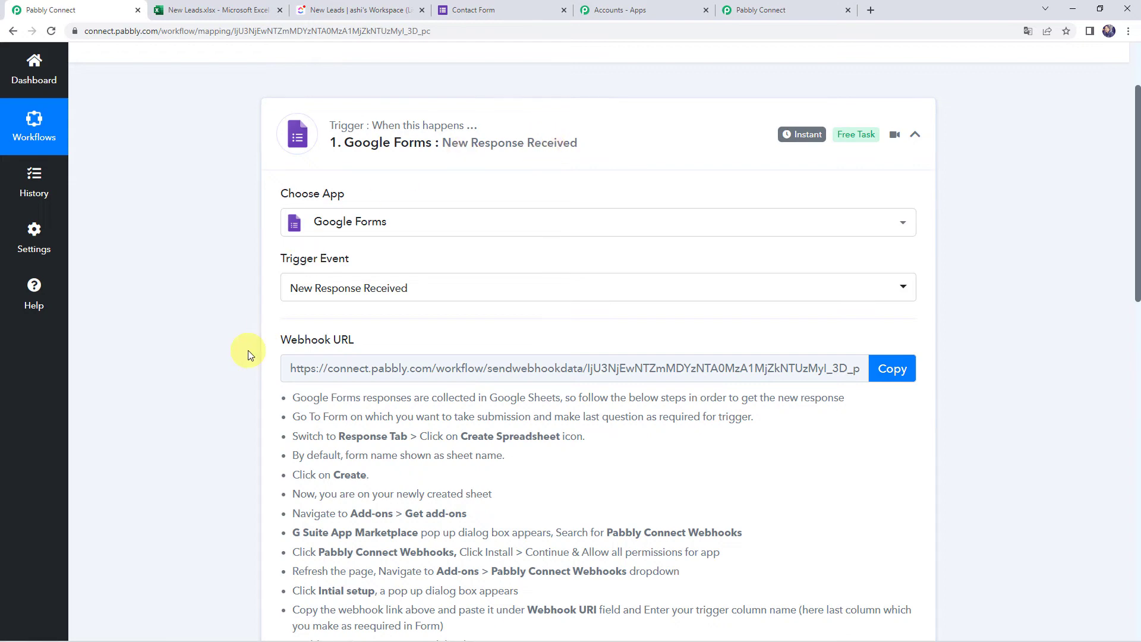
scroll(248, 350, down, 10)
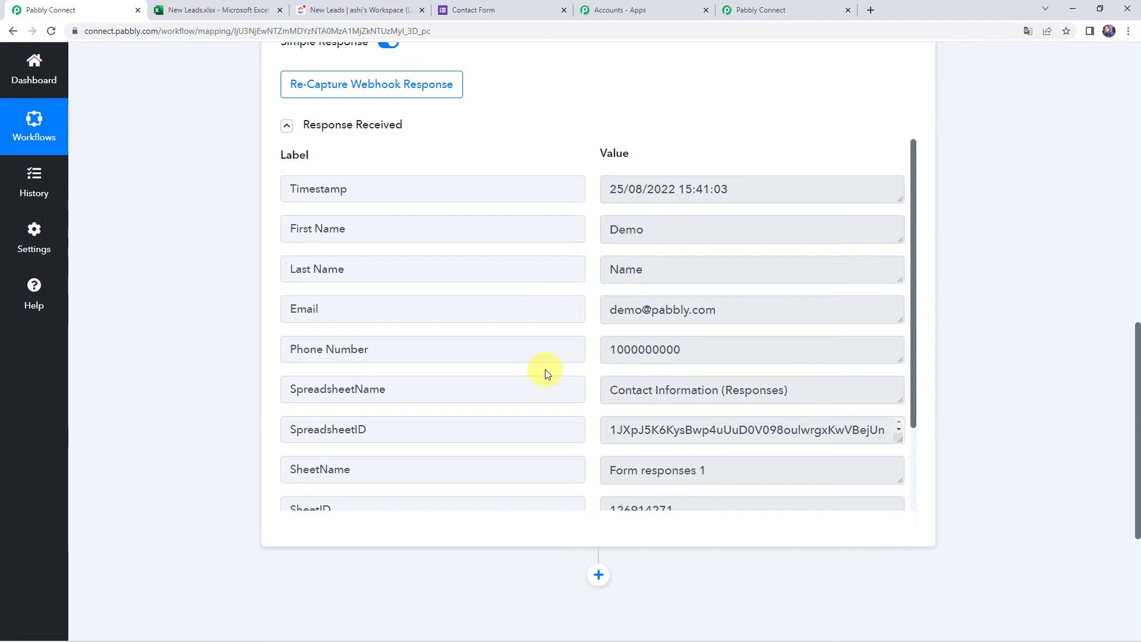
click(181, 12)
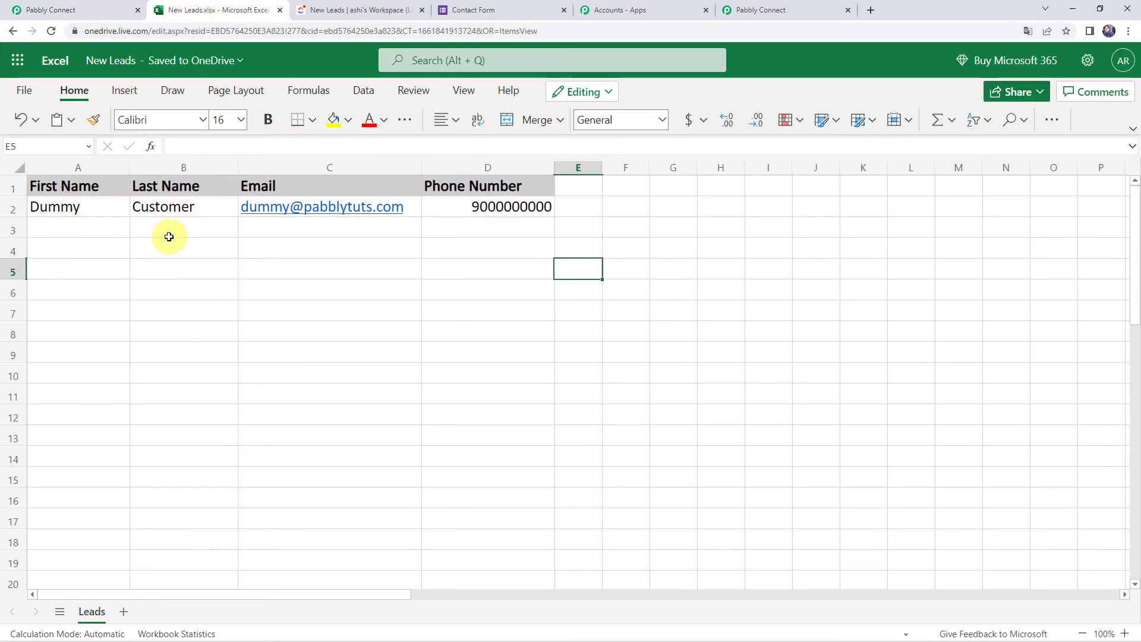
click(25, 5)
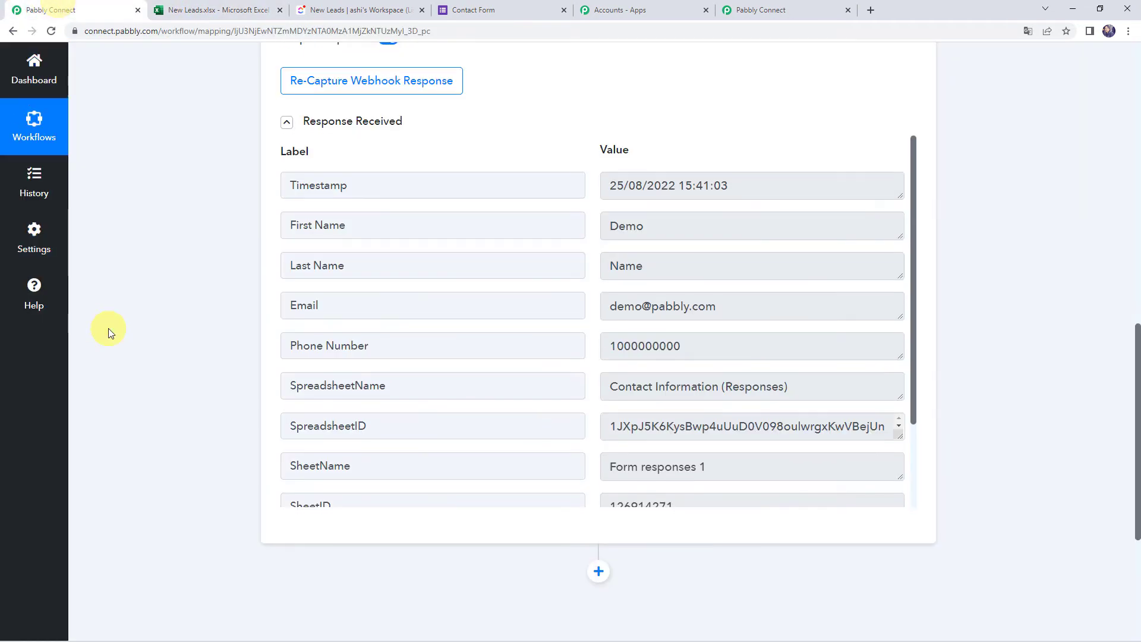
Add a Microsoft Excel action after the Google Forms trigger and open its list of action events.
scroll(407, 461, down, 3)
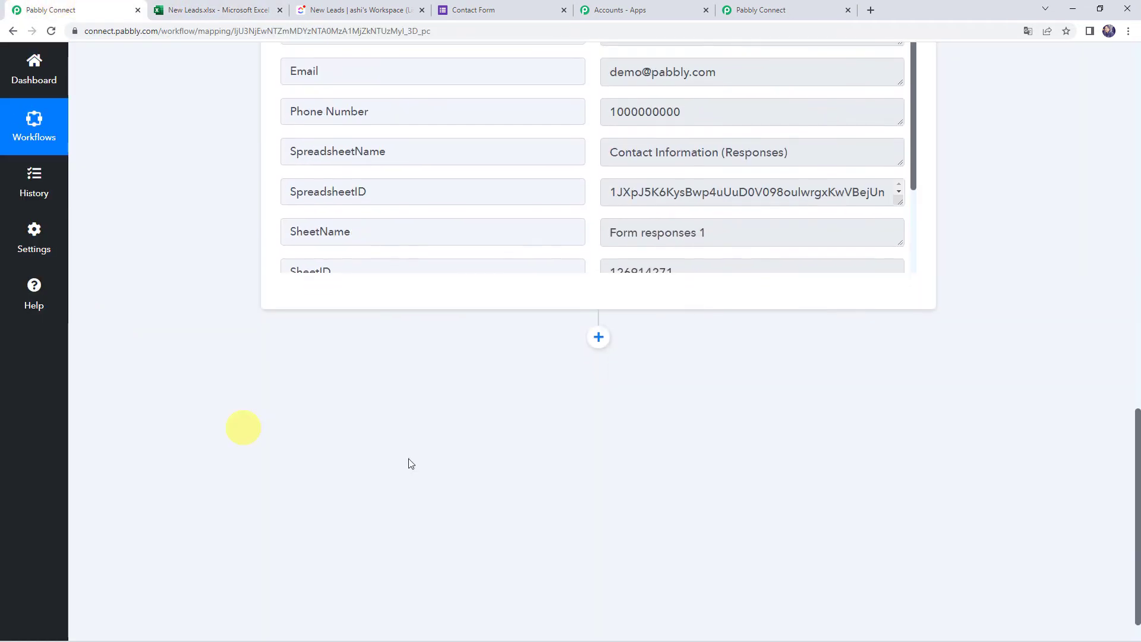
click(598, 338)
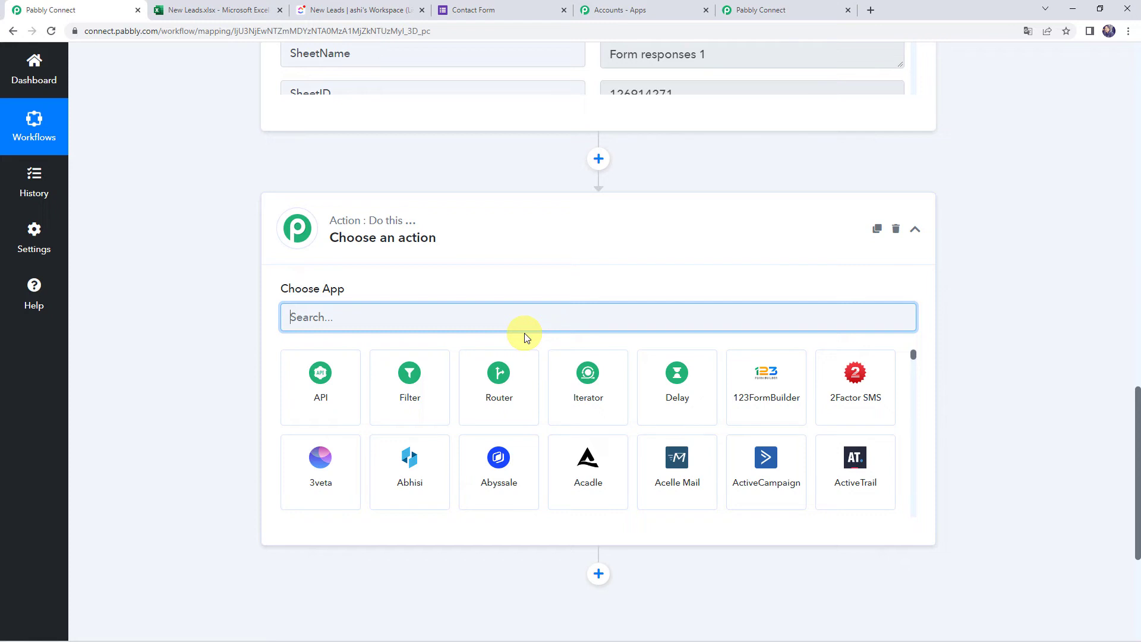
text(exce)
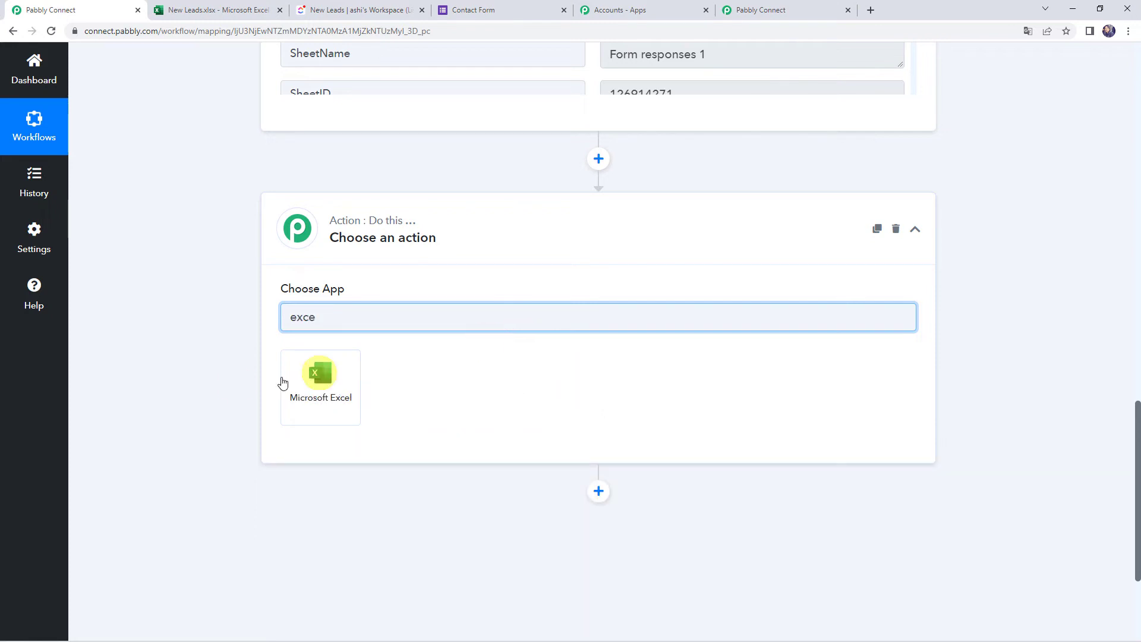
click(315, 402)
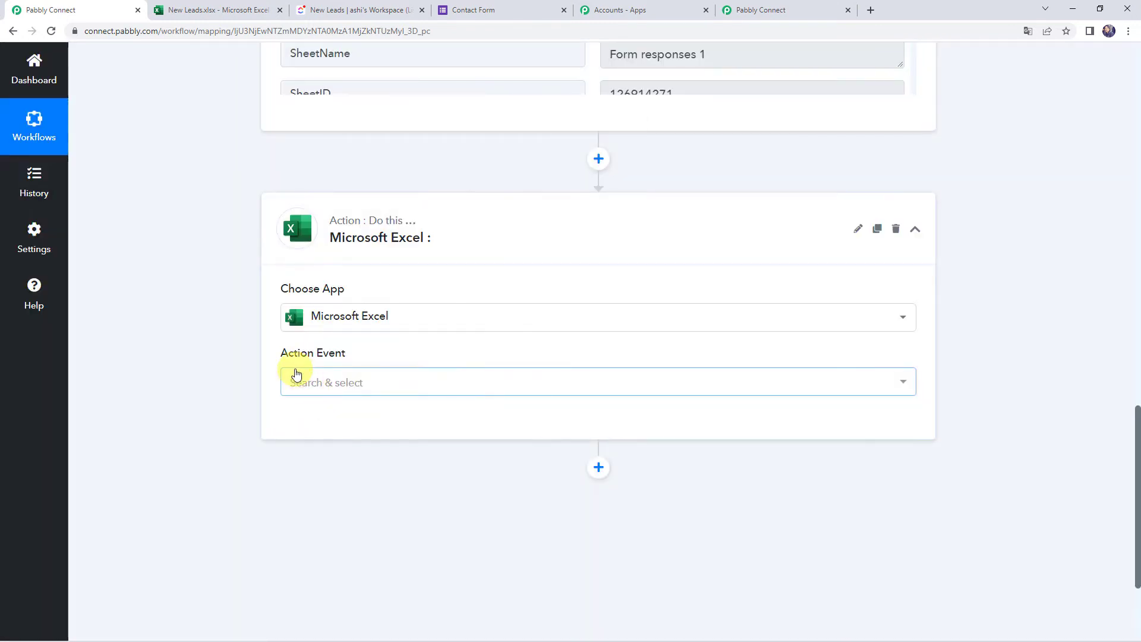
click(327, 382)
scroll(246, 450, down, 2)
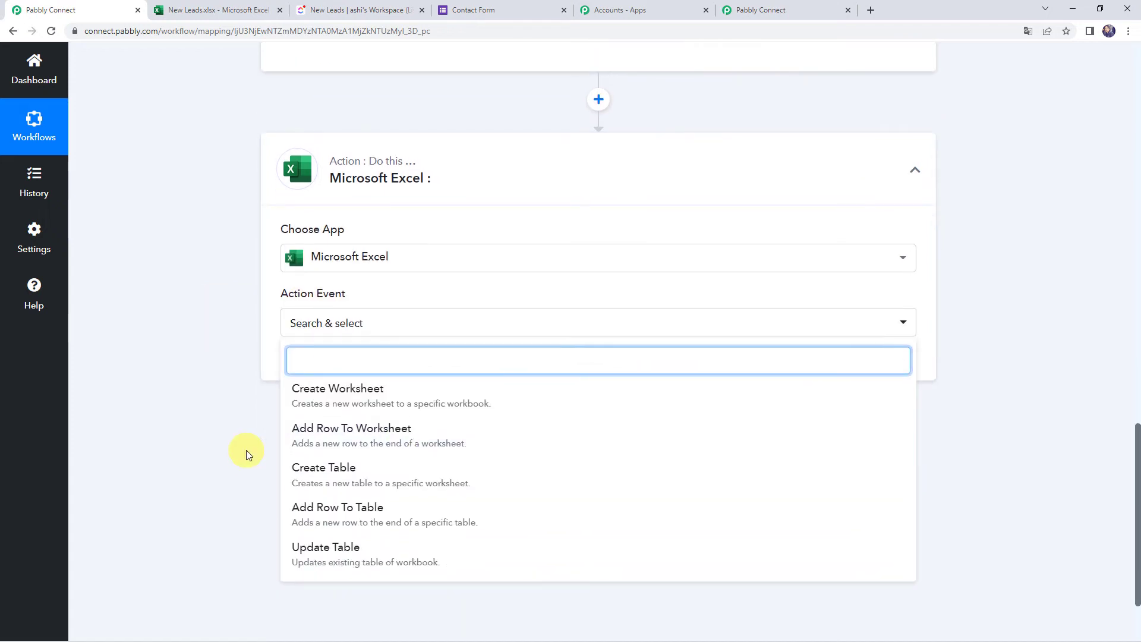
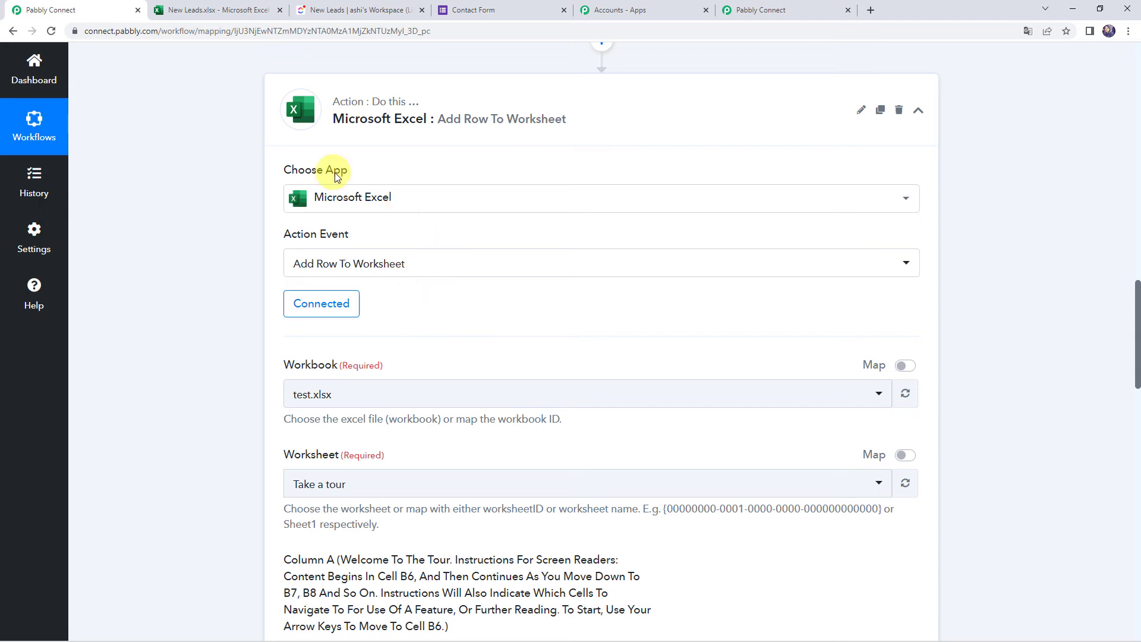
Check the workbook's name in Excel and set the Add Row To Worksheet action's workbook to New Leads.xlsx.
scroll(397, 306, down, 2)
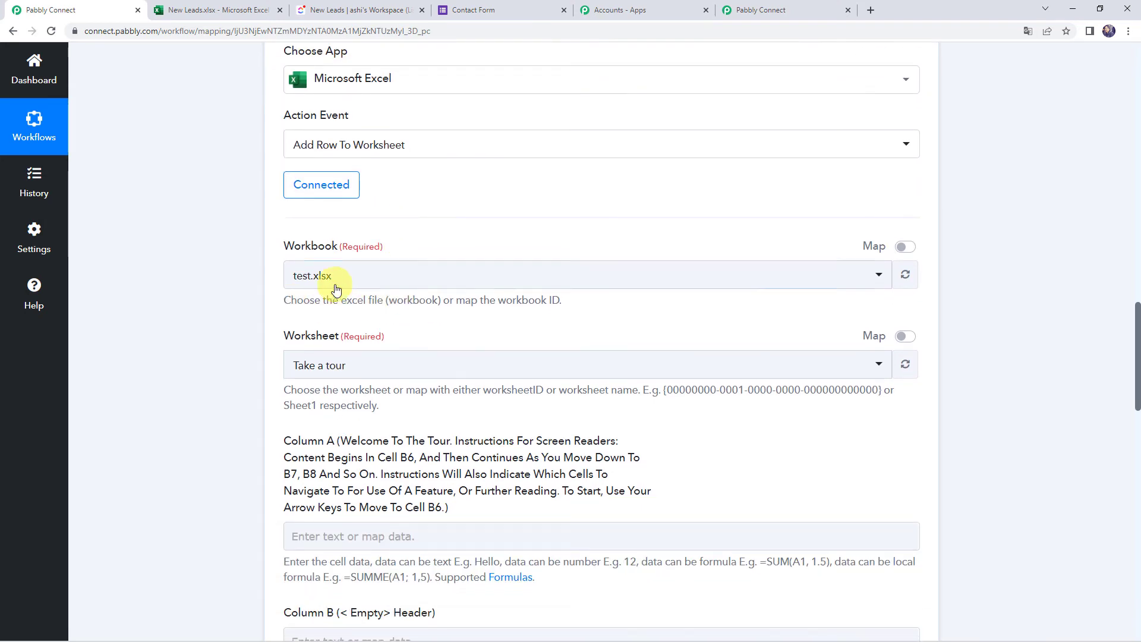
click(368, 284)
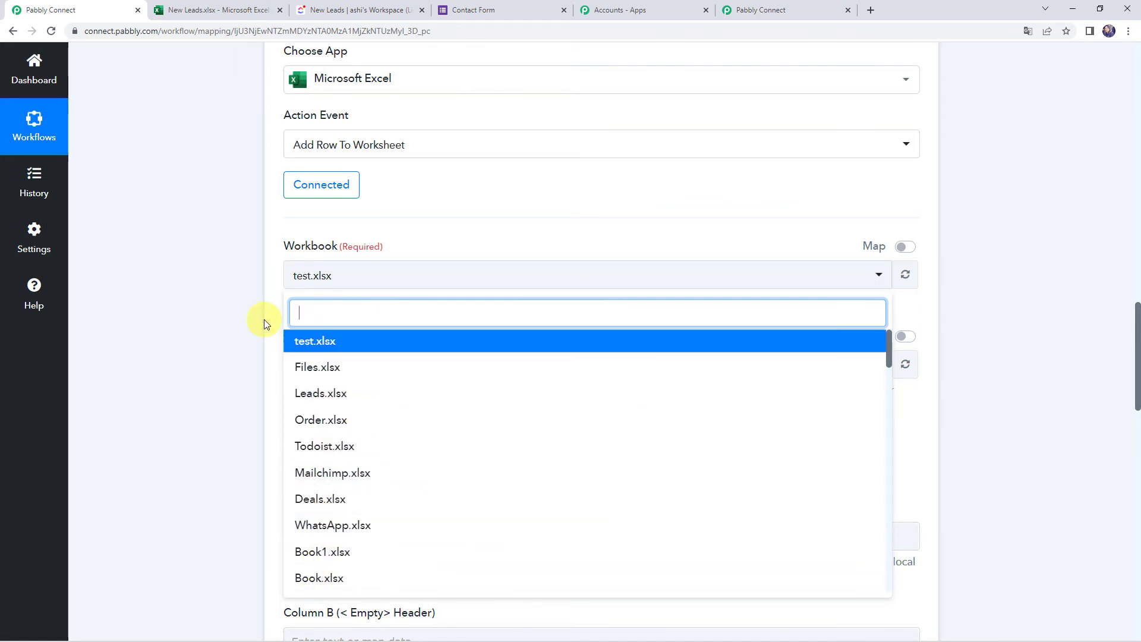
click(196, 11)
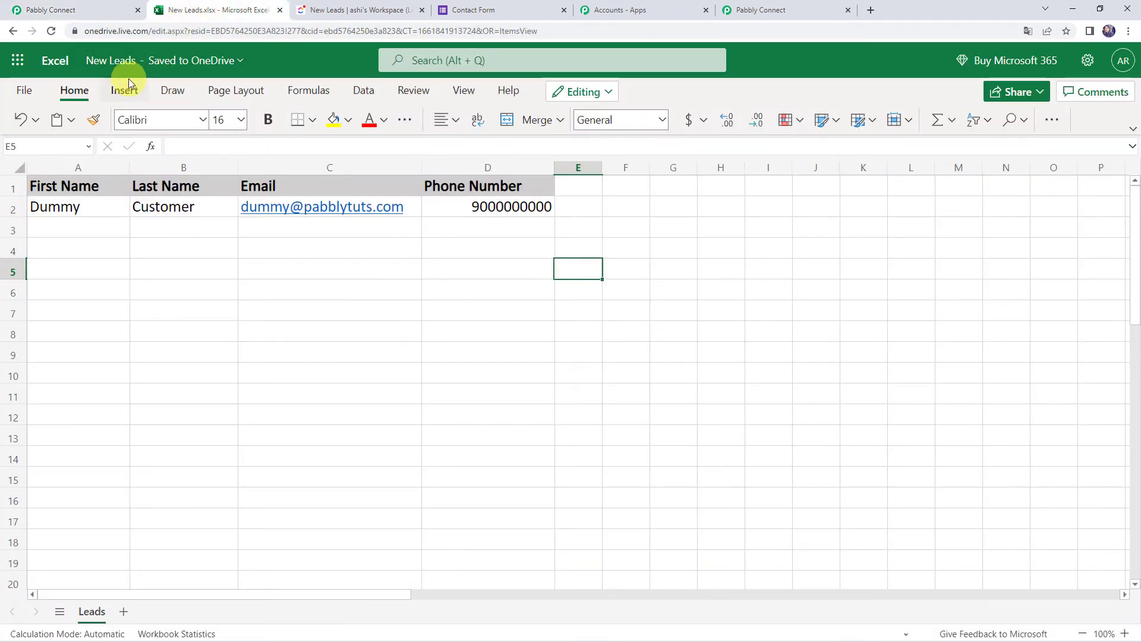
click(82, 6)
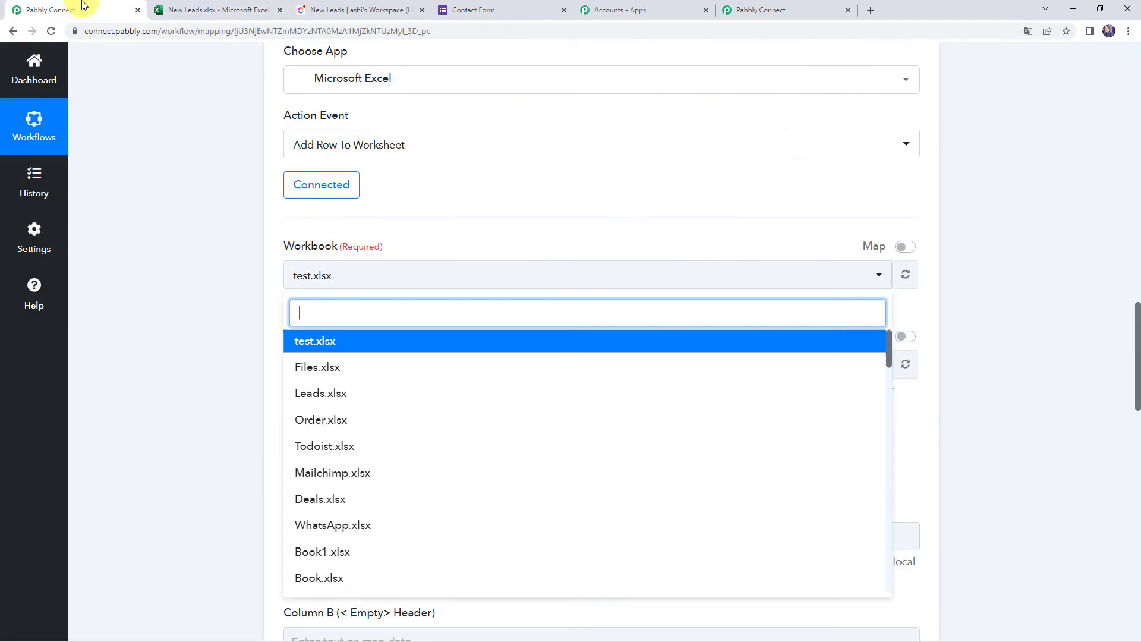
text(new)
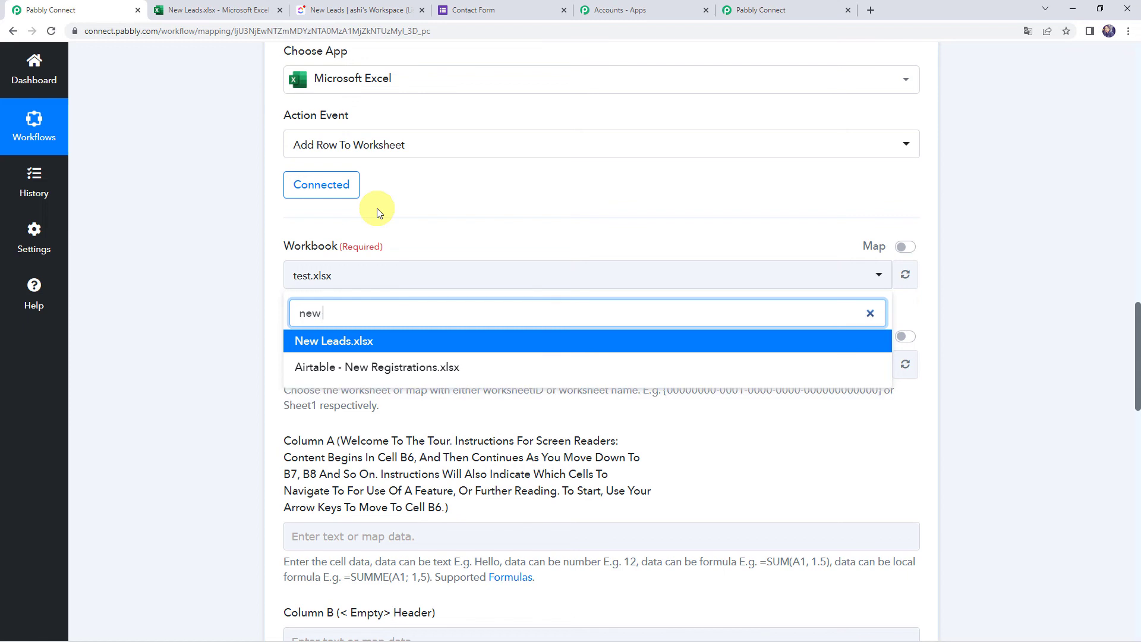
click(334, 343)
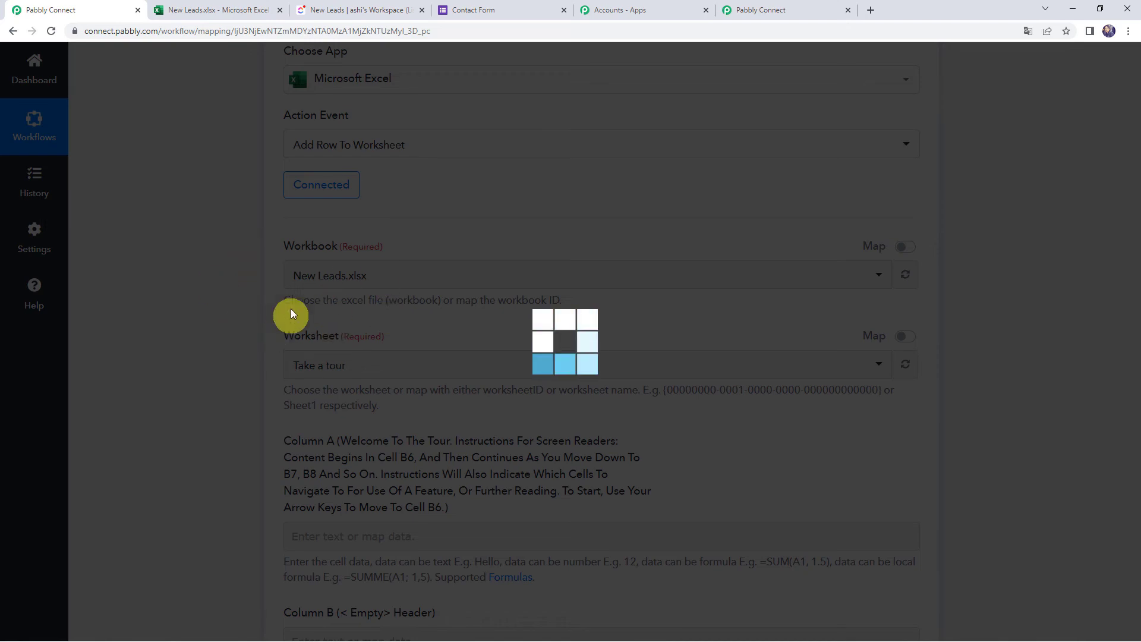
Check the sheet's name in Excel and choose Leads as the worksheet for the Excel action.
click(224, 9)
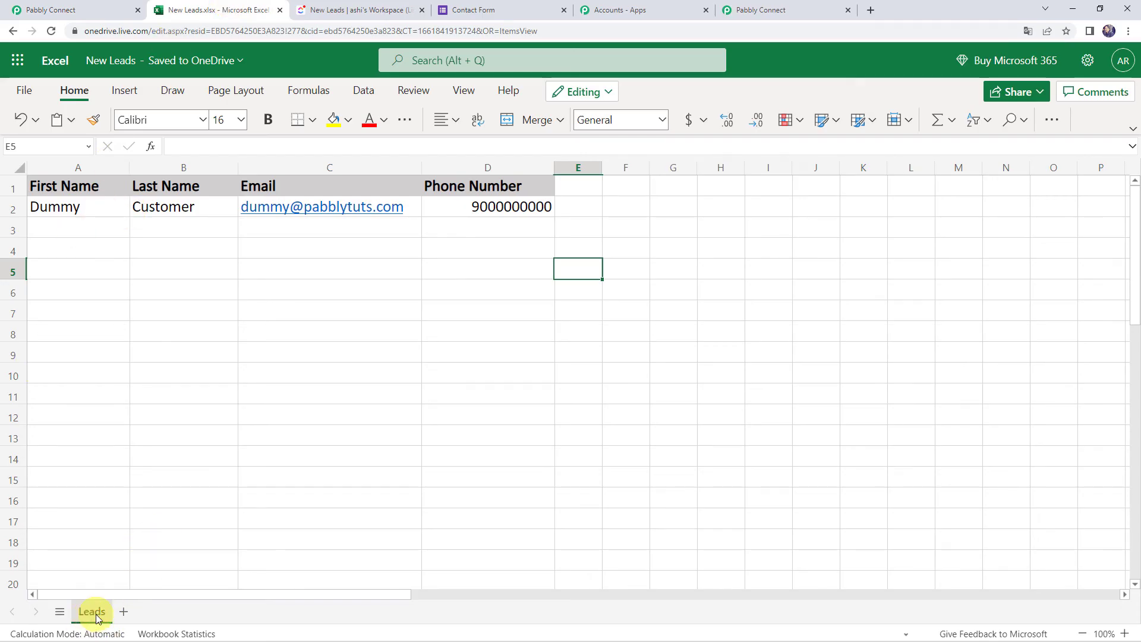
click(97, 13)
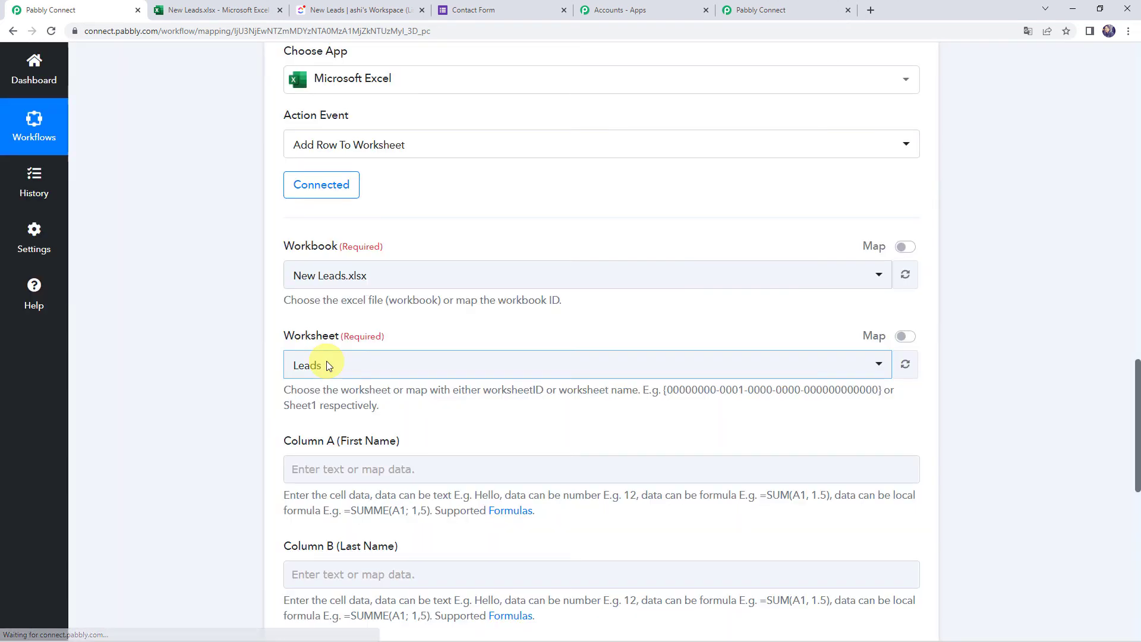
click(327, 363)
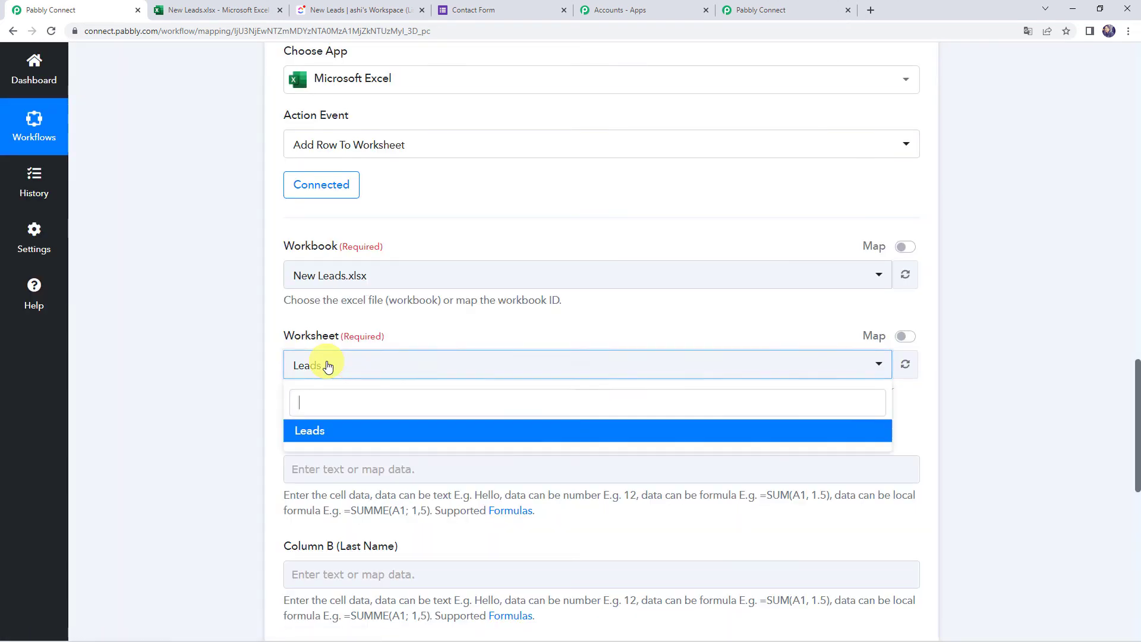
click(328, 435)
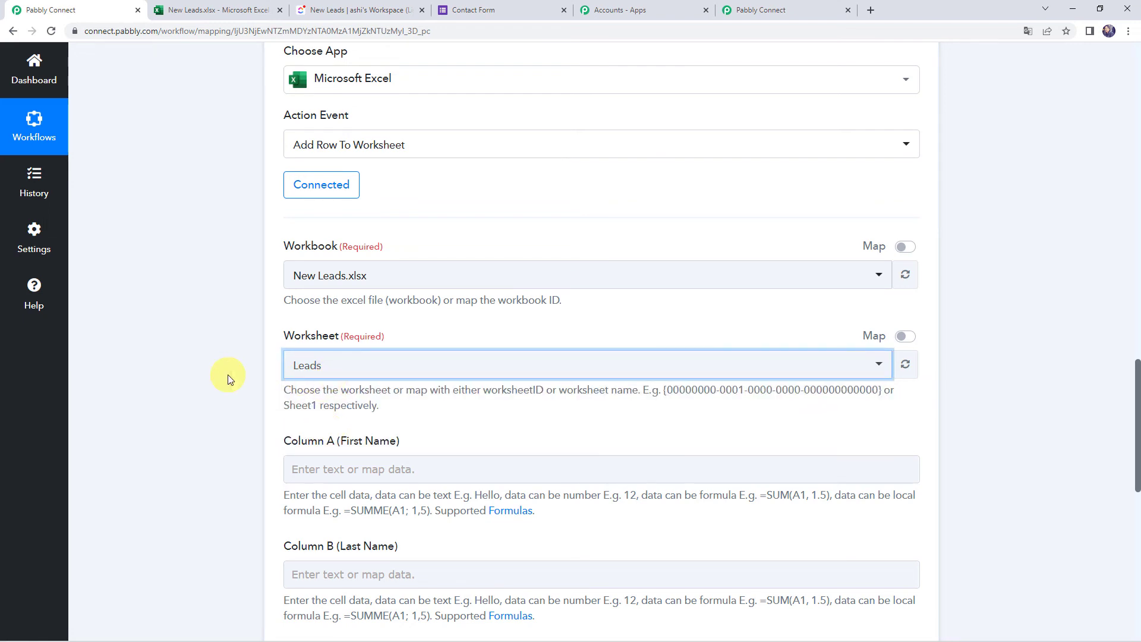
Review the First Name, Last Name, Email and Phone Number fields in the Google Forms trigger's captured response.
scroll(227, 374, down, 3)
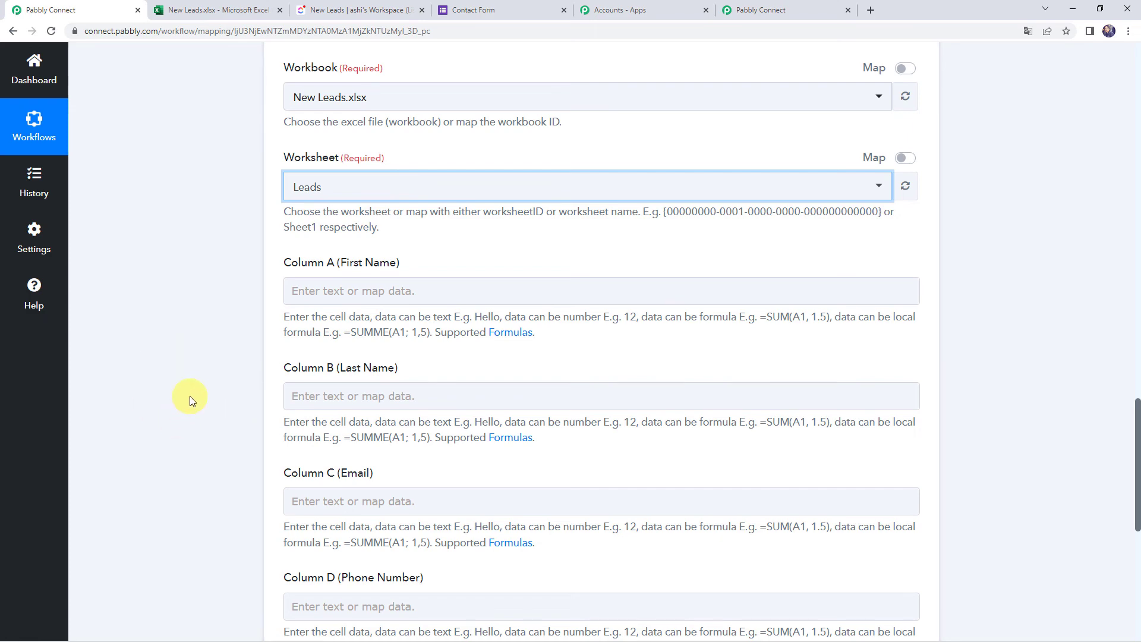
scroll(190, 396, up, 15)
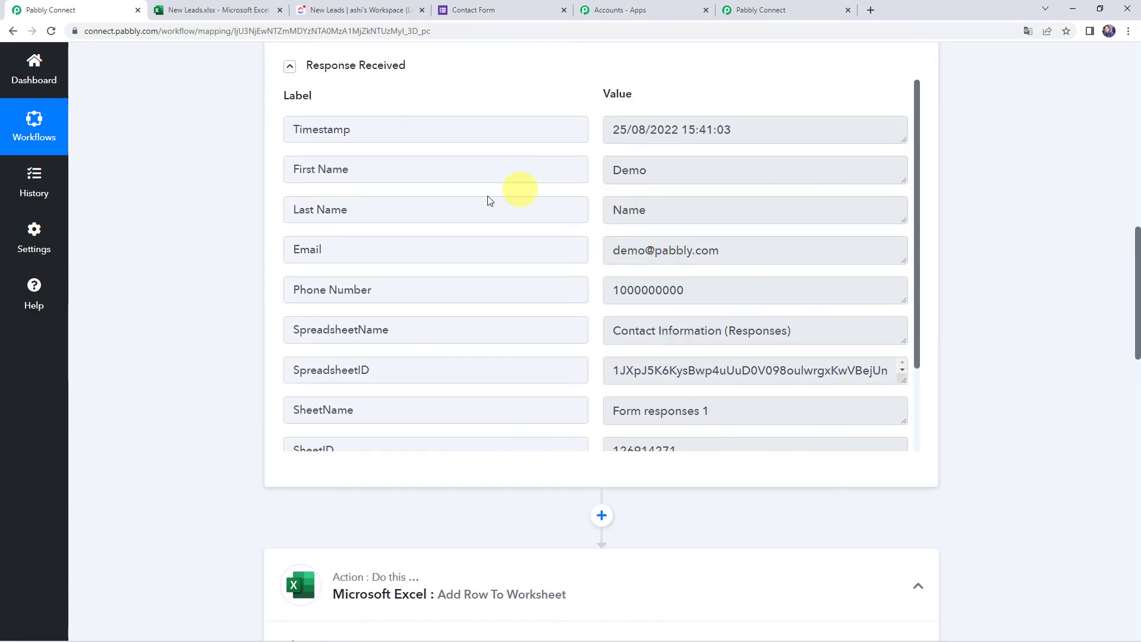
click(414, 165)
click(414, 217)
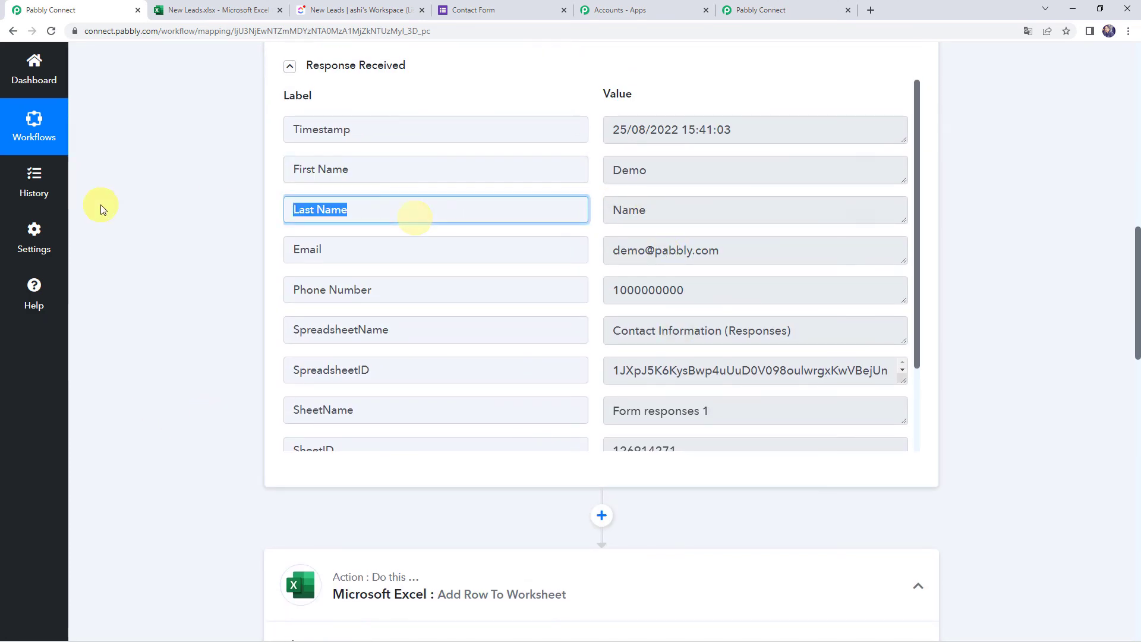
click(353, 245)
click(416, 288)
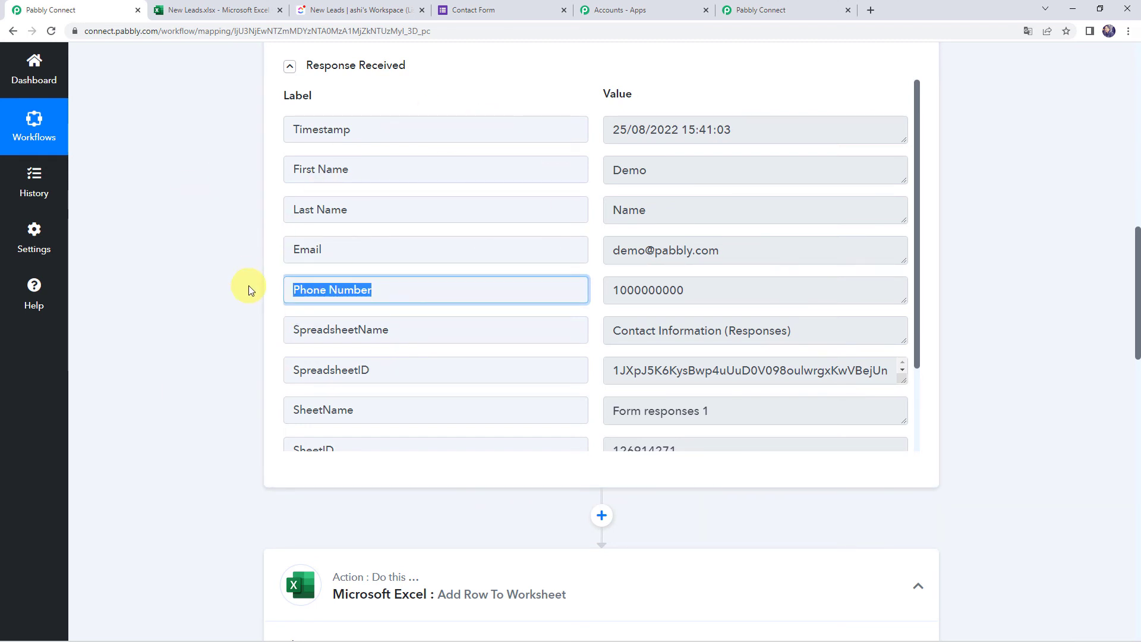
Map Column A to First Name and Column B to Last Name from the Google Forms response.
scroll(226, 297, down, 12)
scroll(226, 297, down, 1)
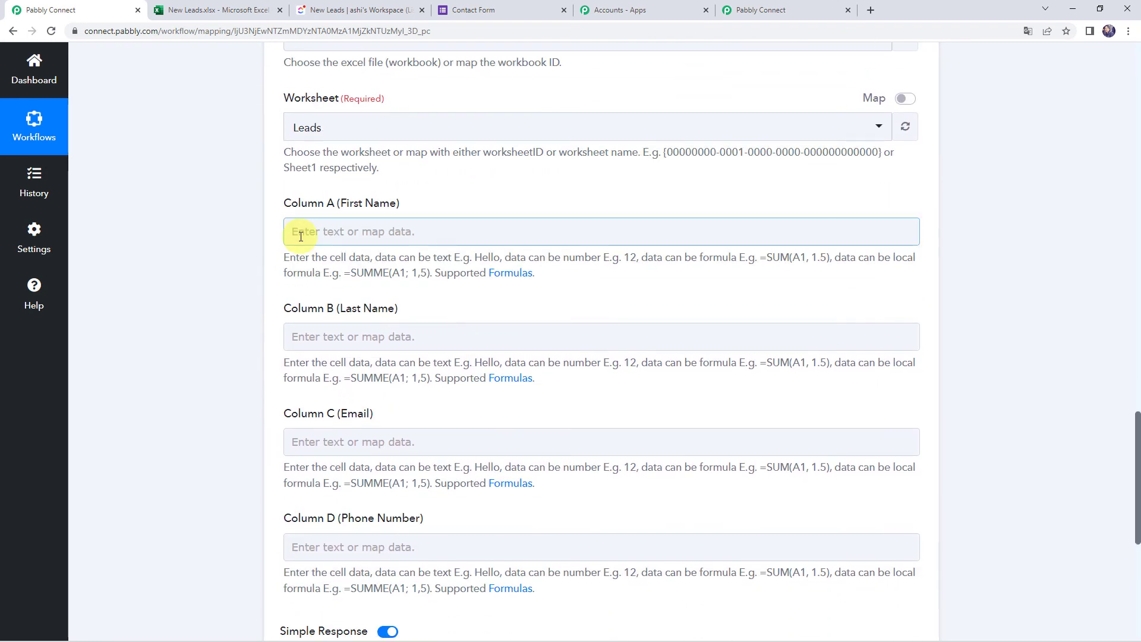
click(294, 231)
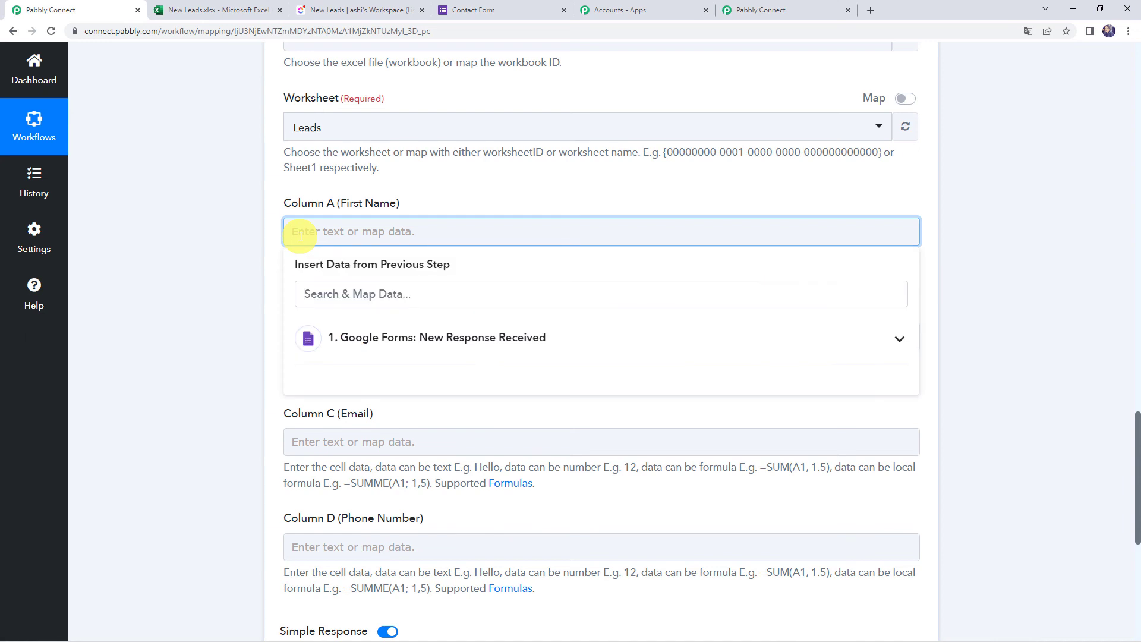
click(378, 345)
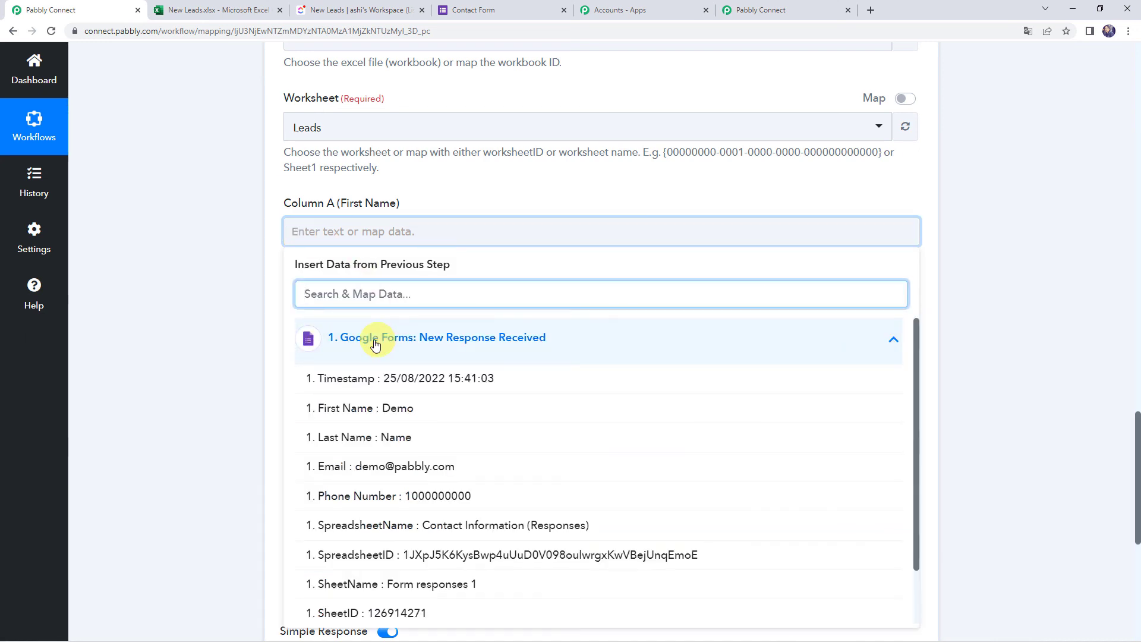
click(380, 409)
click(191, 327)
scroll(191, 326, down, 3)
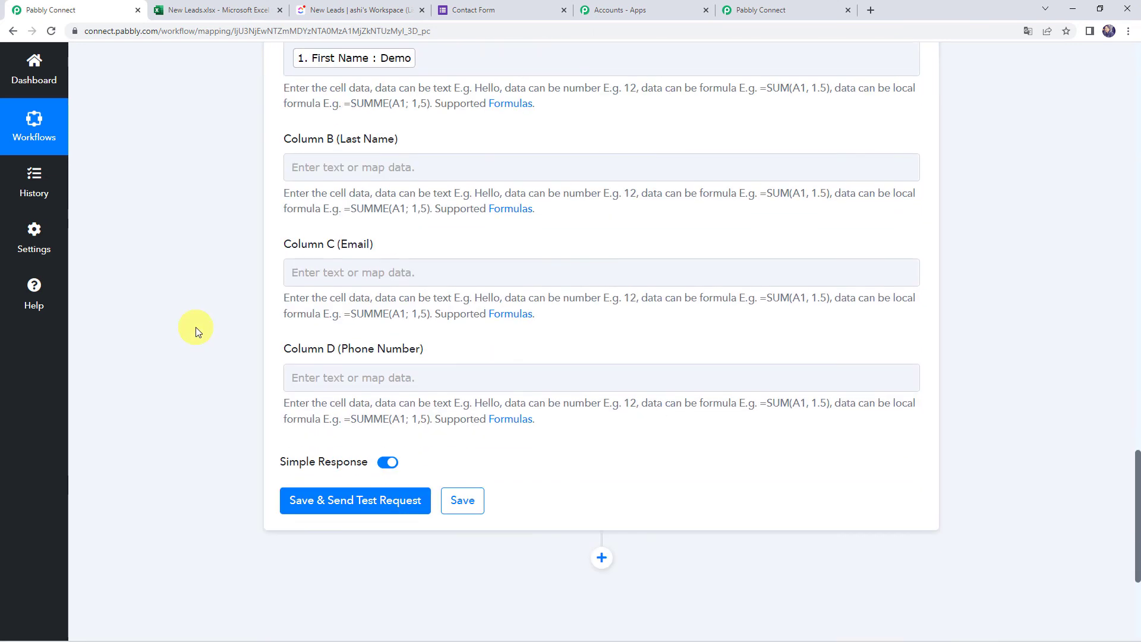
click(332, 166)
click(344, 285)
click(349, 375)
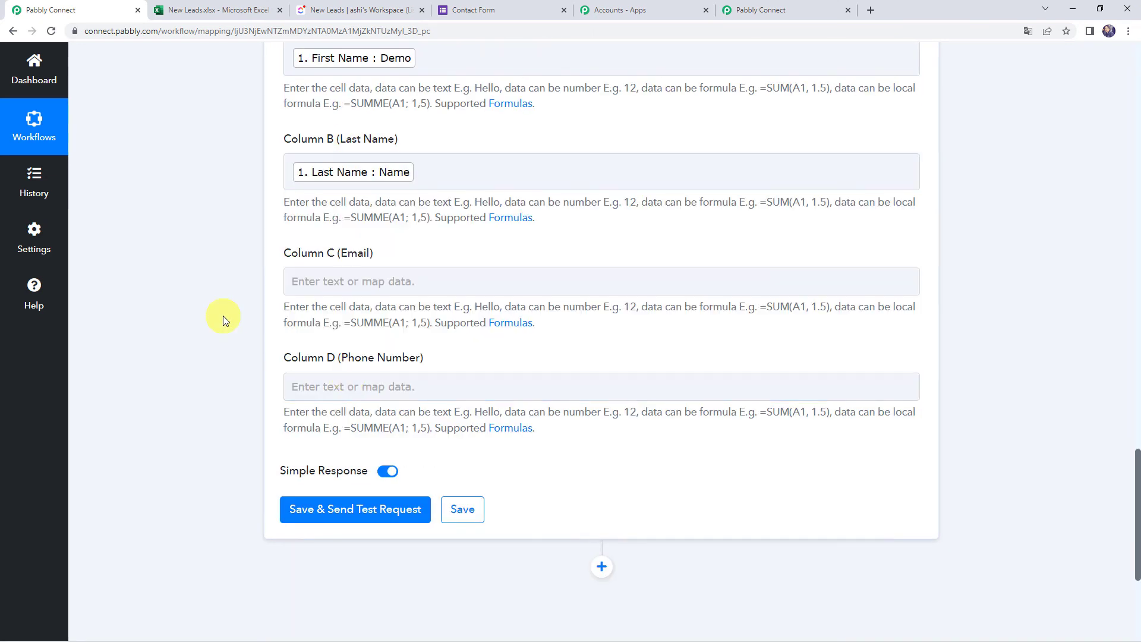
Map Column C to Email and Column D to Phone Number from the Google Forms response.
click(334, 281)
click(341, 385)
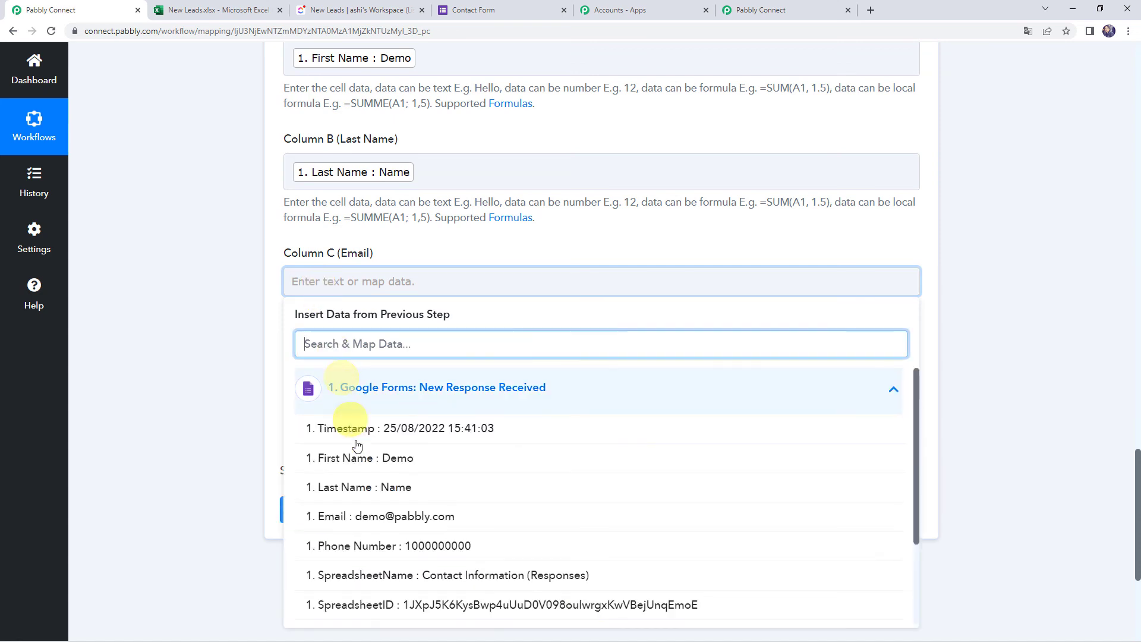
click(371, 517)
click(173, 293)
click(348, 395)
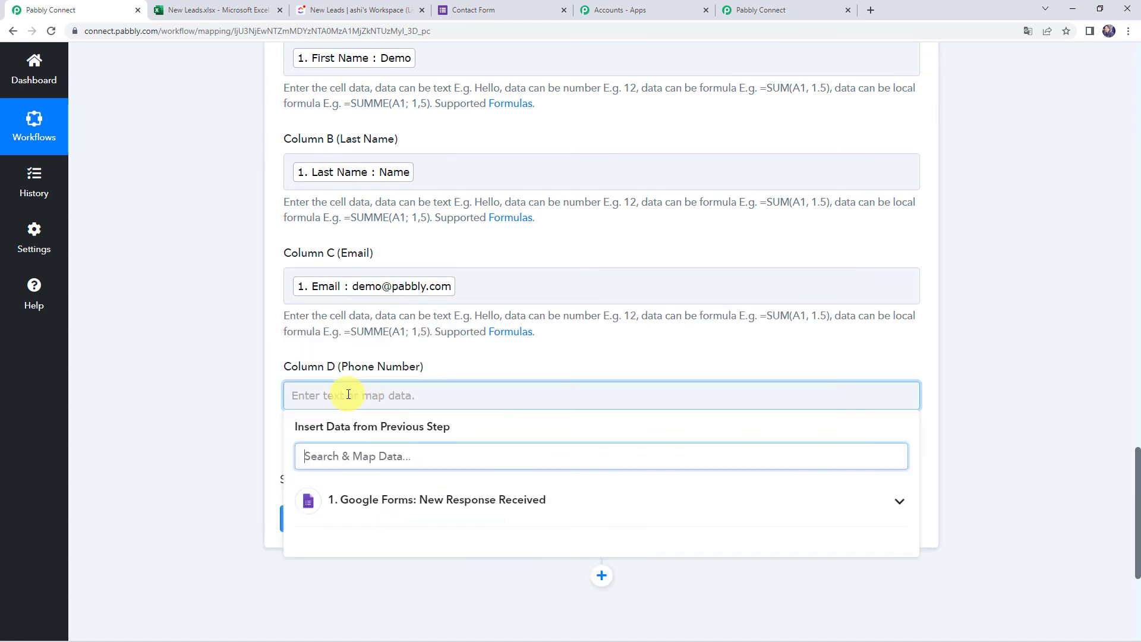
click(346, 504)
scroll(363, 567, down, 2)
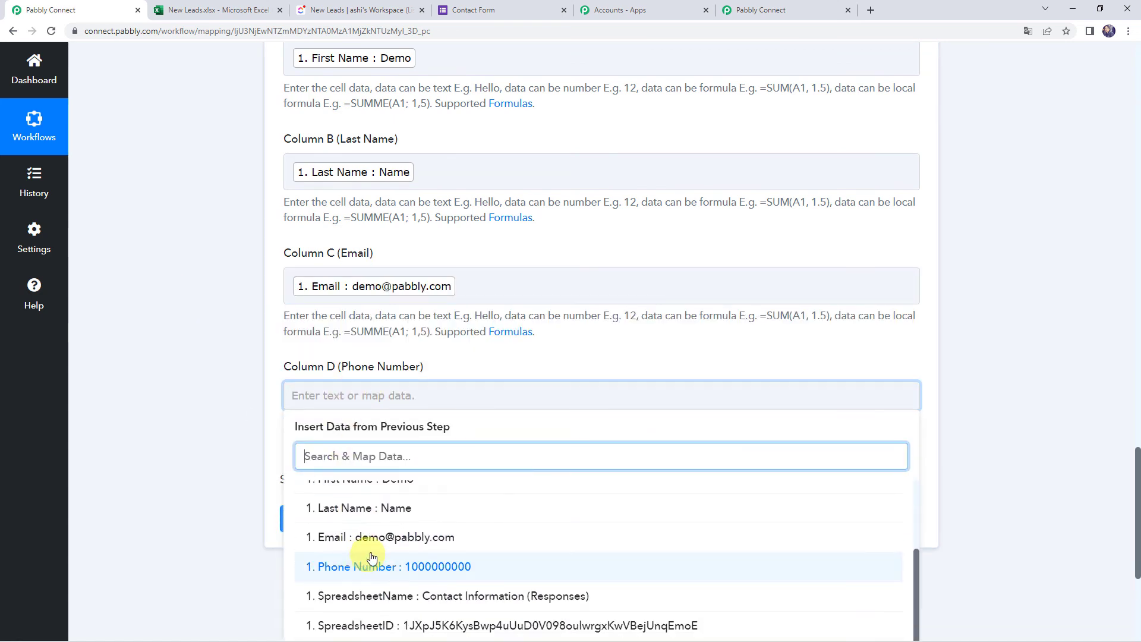
click(358, 567)
click(142, 311)
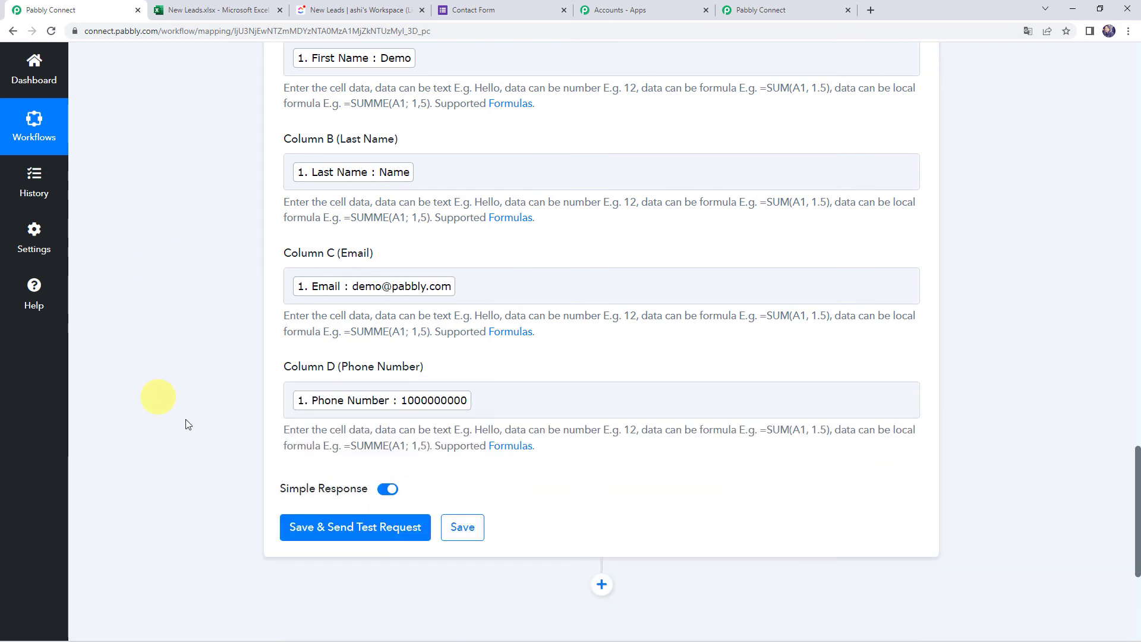
Save the Excel action with a test request, review its response, and reload the New Leads workbook in Excel to check for the added row.
click(331, 528)
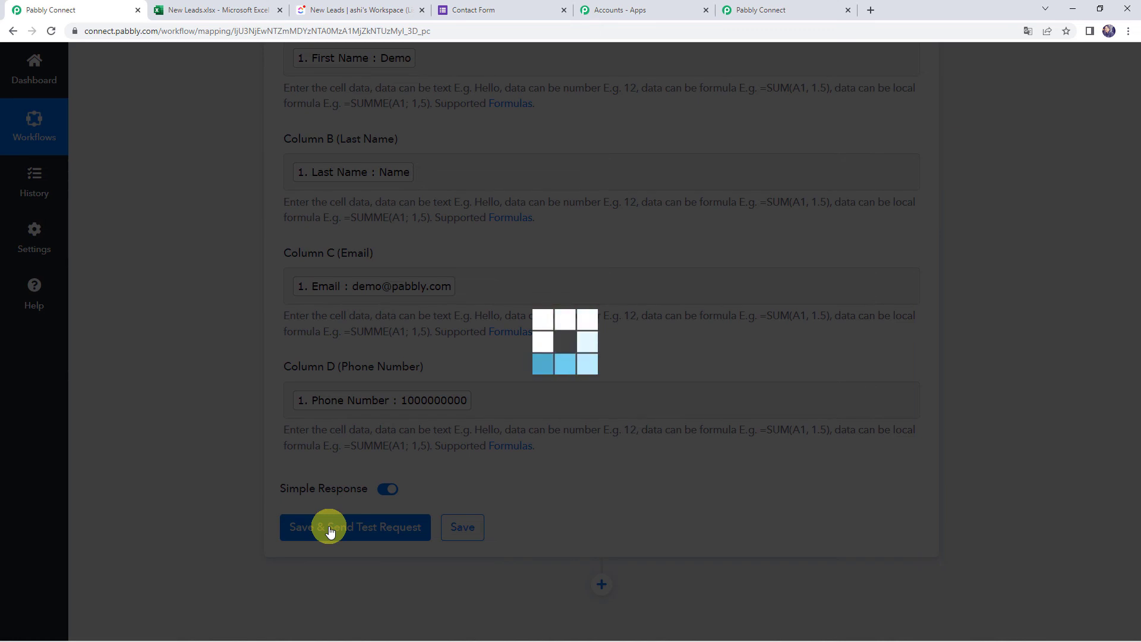
scroll(258, 462, down, 3)
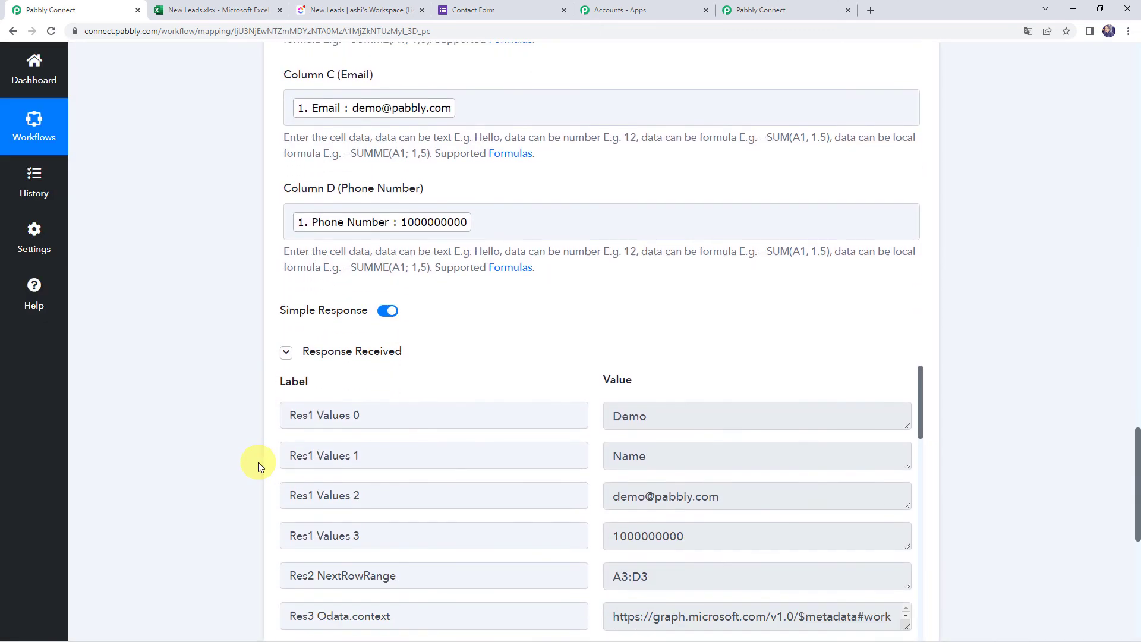
scroll(300, 446, down, 2)
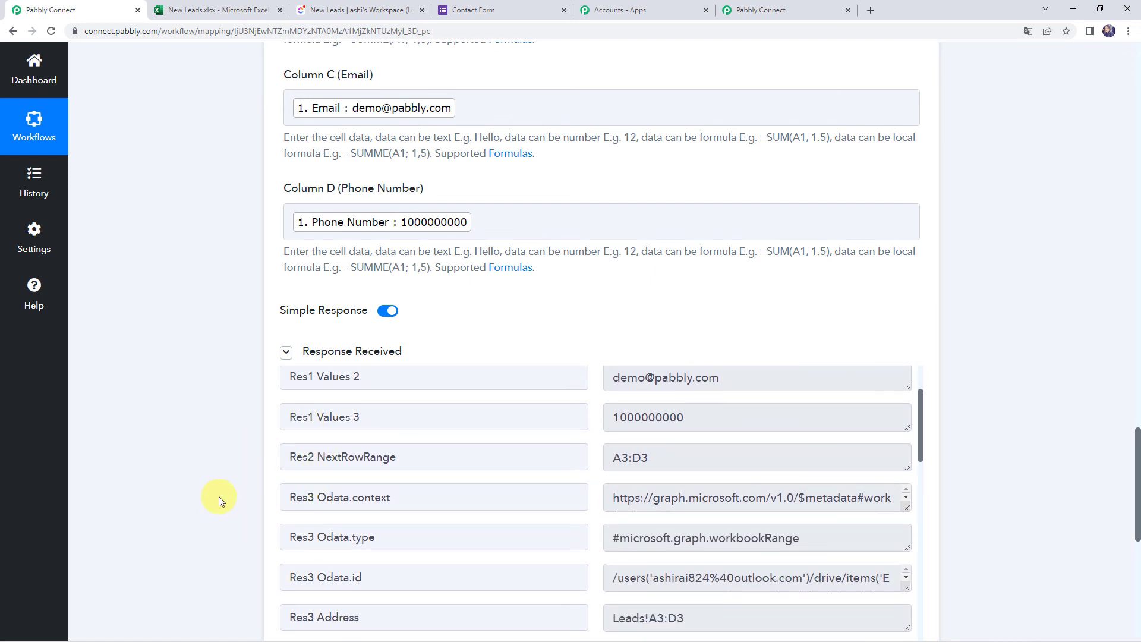
click(224, 9)
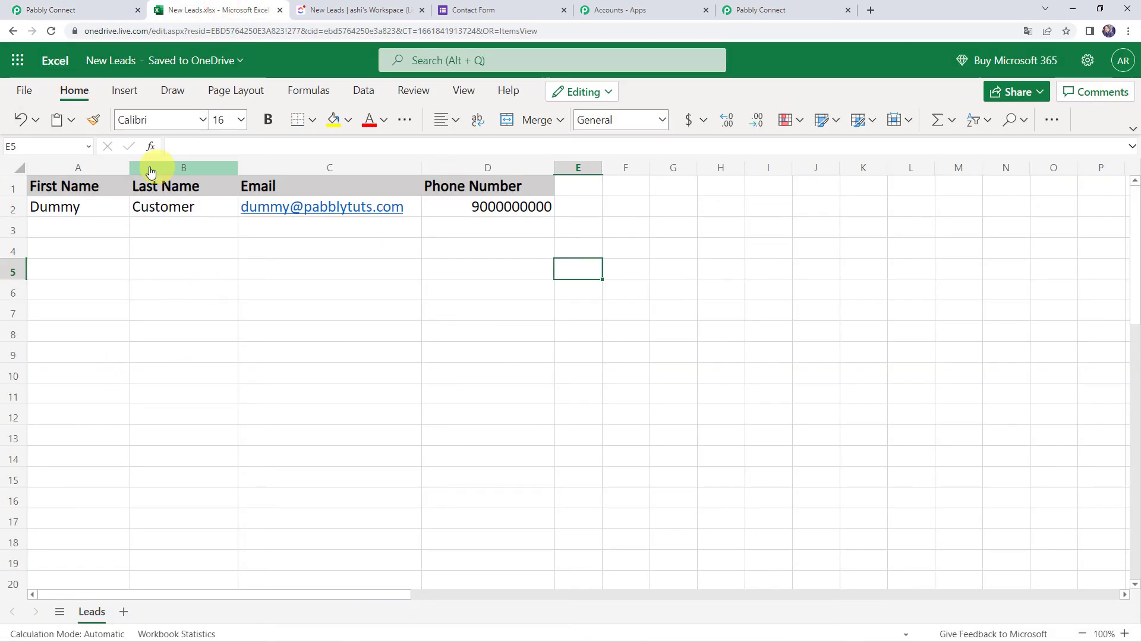
click(54, 32)
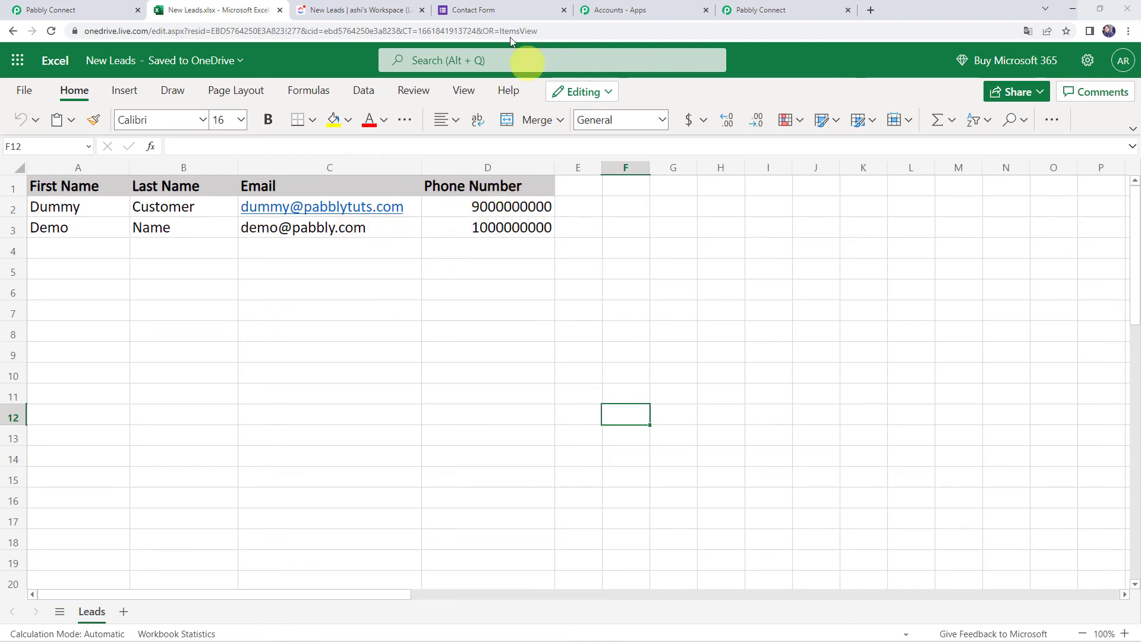
Fill in the Google Forms Contact Form with a test customer's first name, last name, email and phone number, and submit it.
click(491, 6)
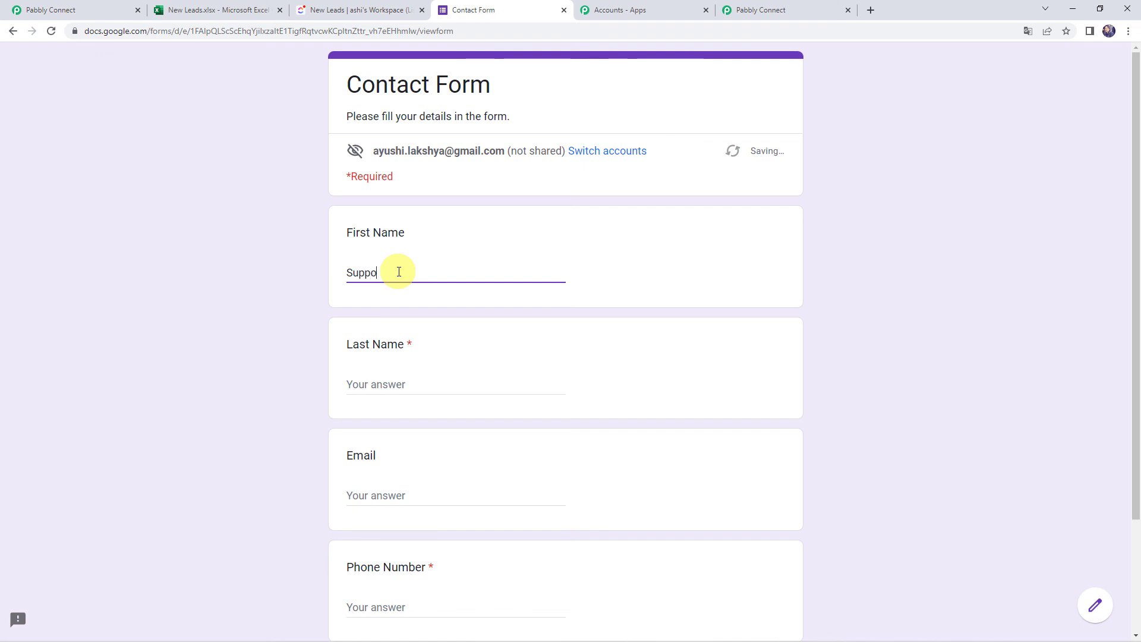
key(Tab)
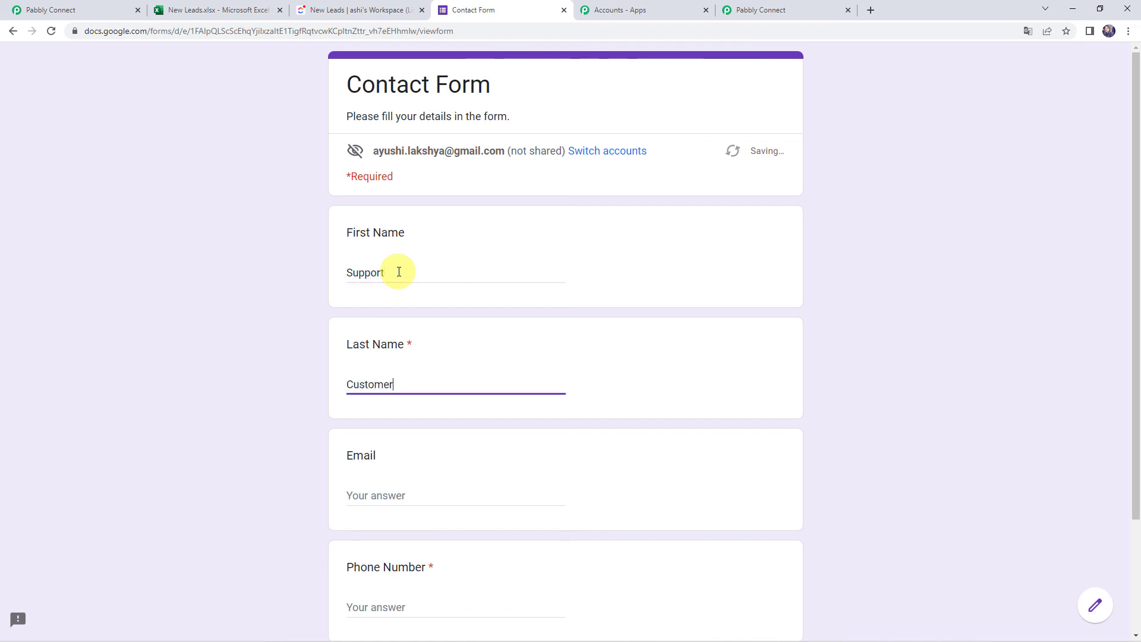
key(Tab)
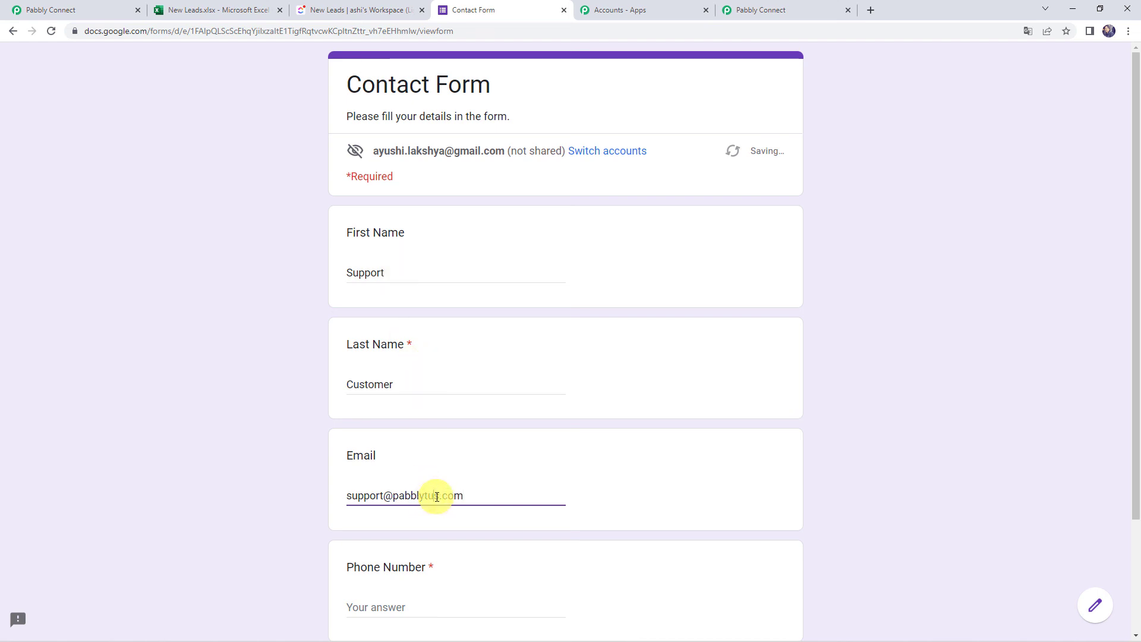
scroll(438, 434, down, 3)
click(379, 465)
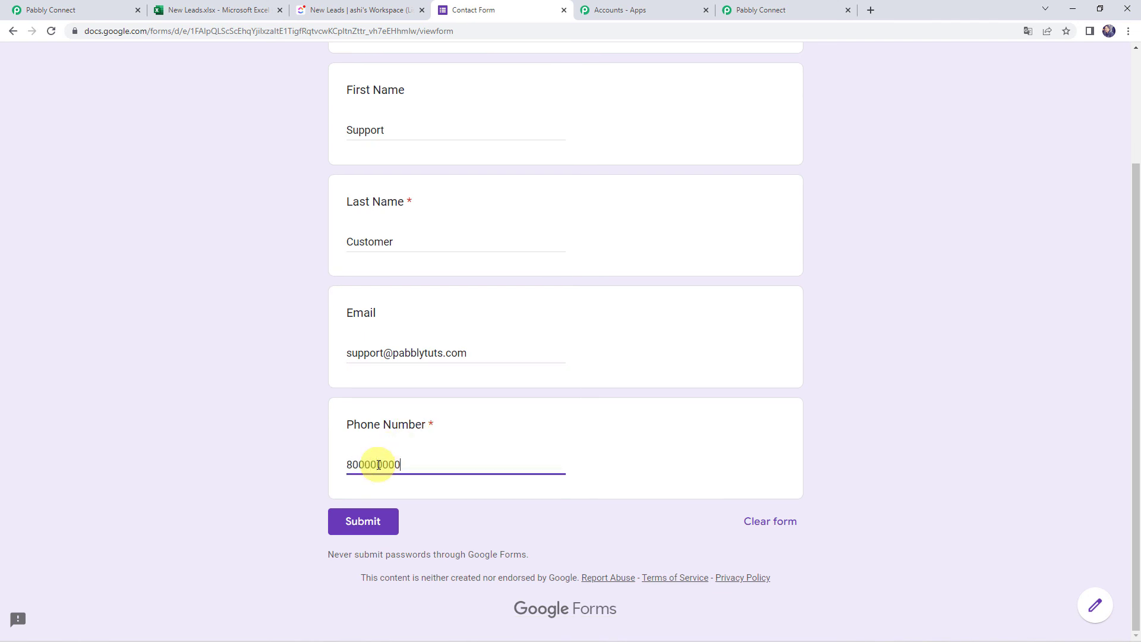
click(363, 534)
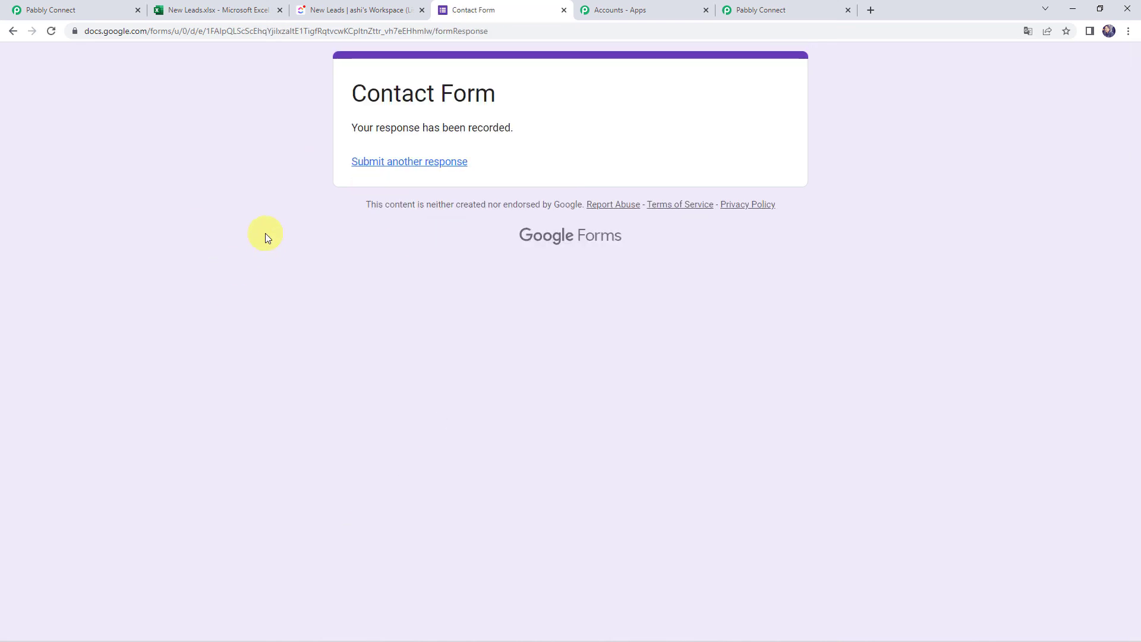
Reload the Leads worksheet in Excel to check for the new form response, and review the Excel-trigger workflow in Pabbly Connect.
click(182, 9)
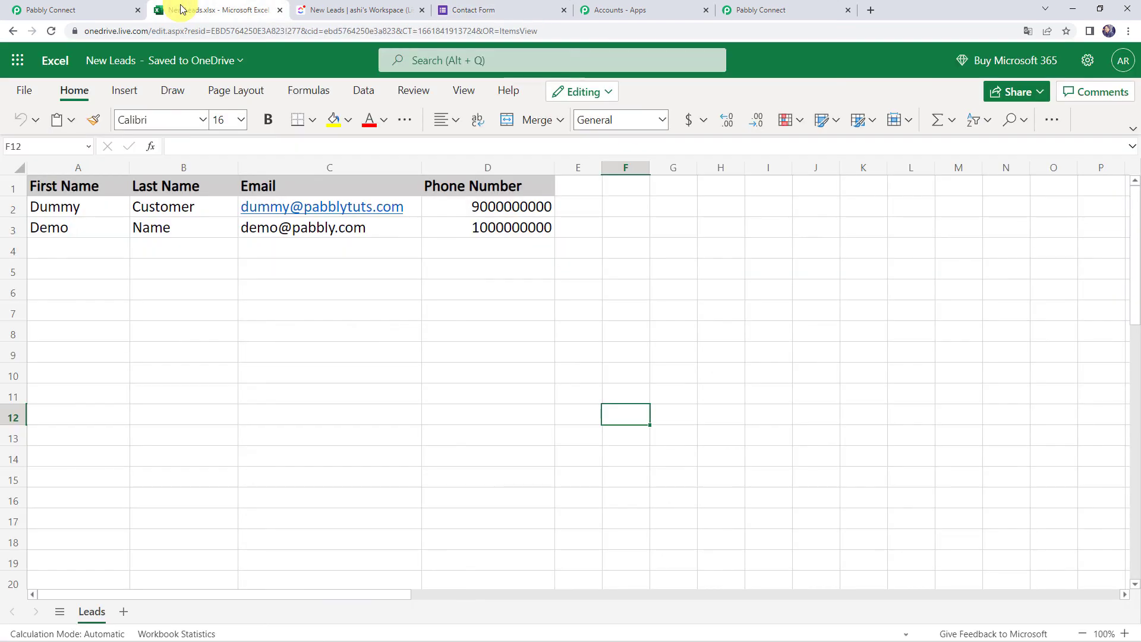
click(52, 30)
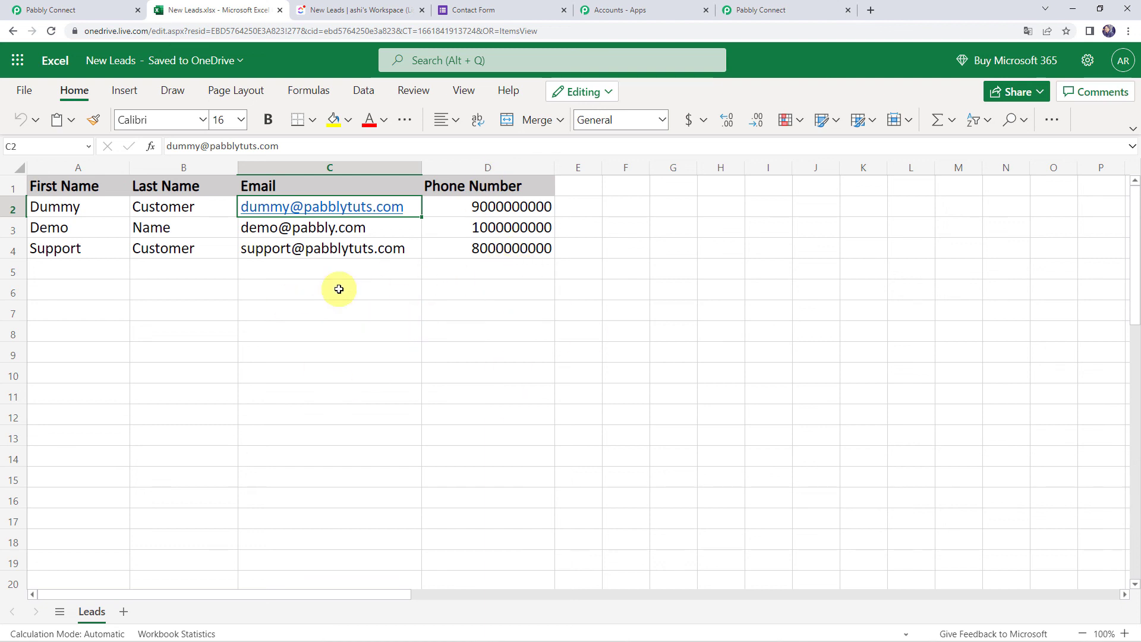
click(760, 10)
scroll(212, 398, down, 1)
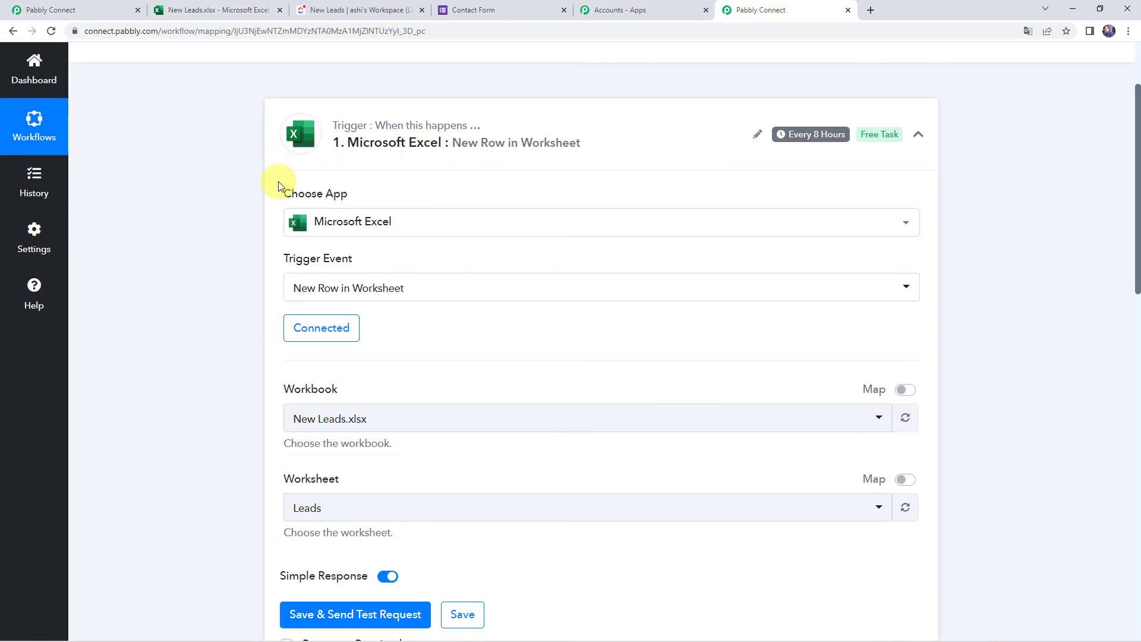
scroll(196, 256, up, 2)
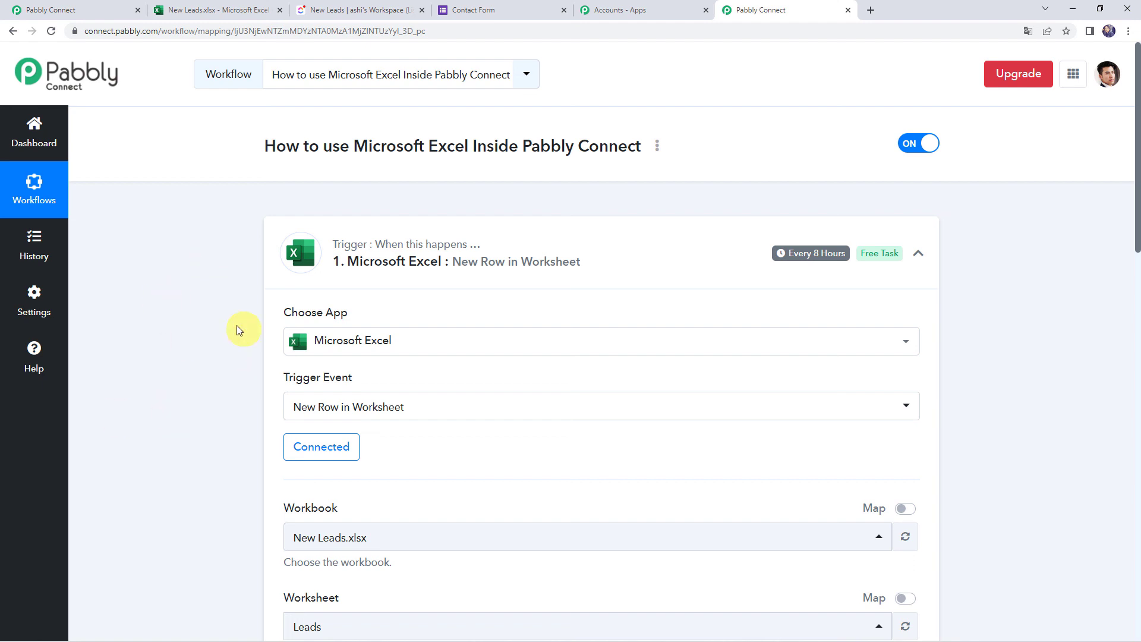